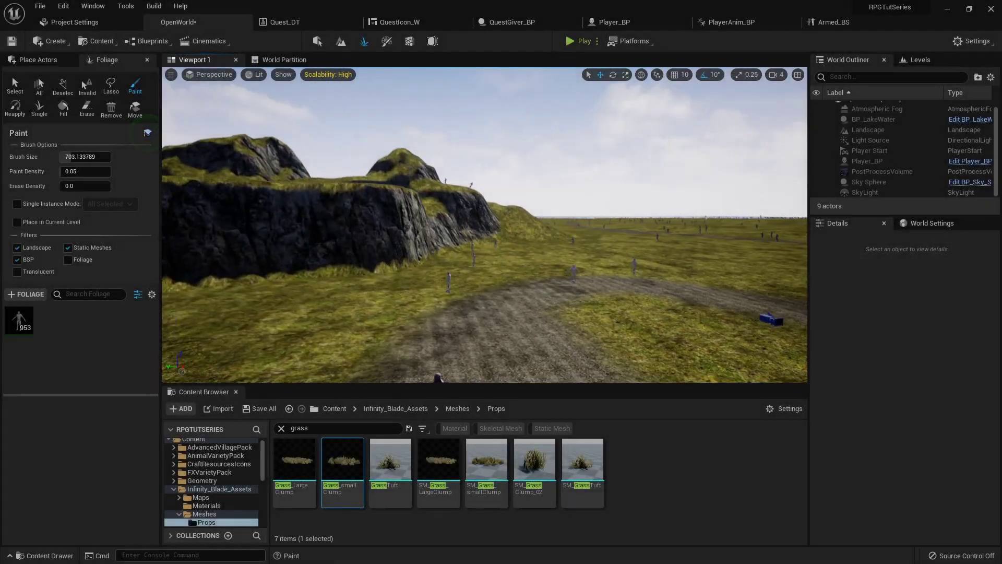
{"action": "key", "text": "w"}
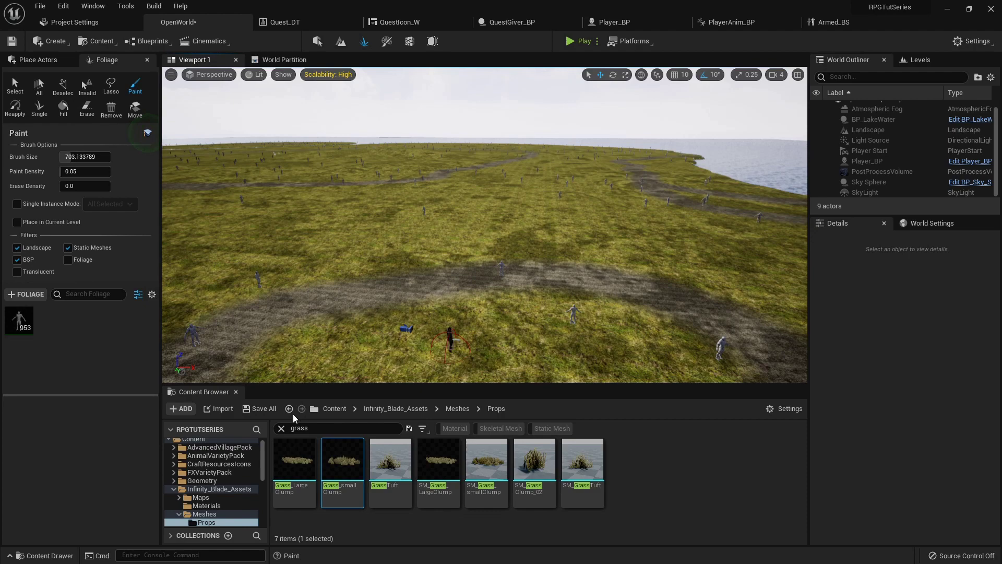
{"action": "left_click", "coordinate": [205, 488]}
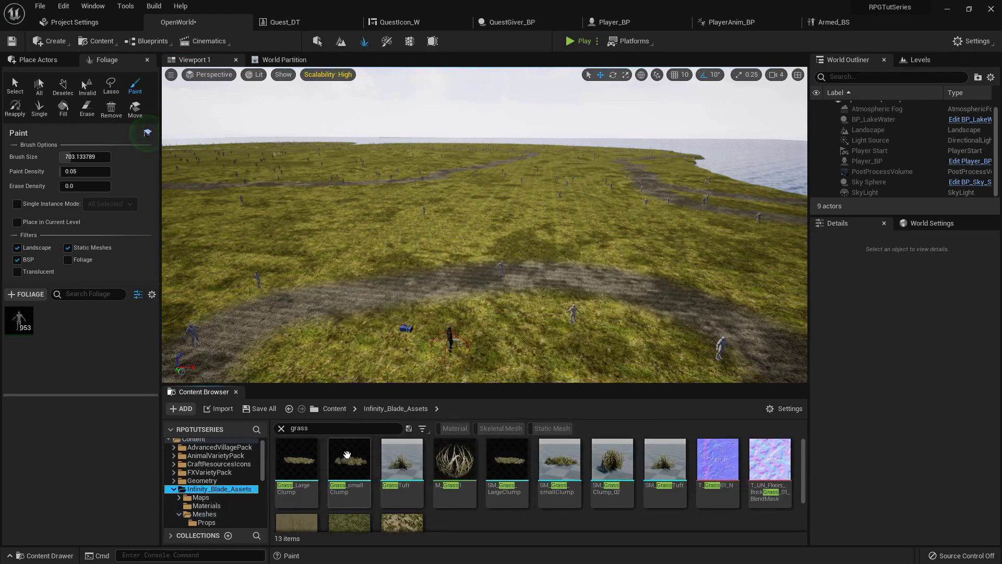
{"action": "scroll", "coordinate": [230, 474], "scroll_direction": "down", "scroll_amount": 4}
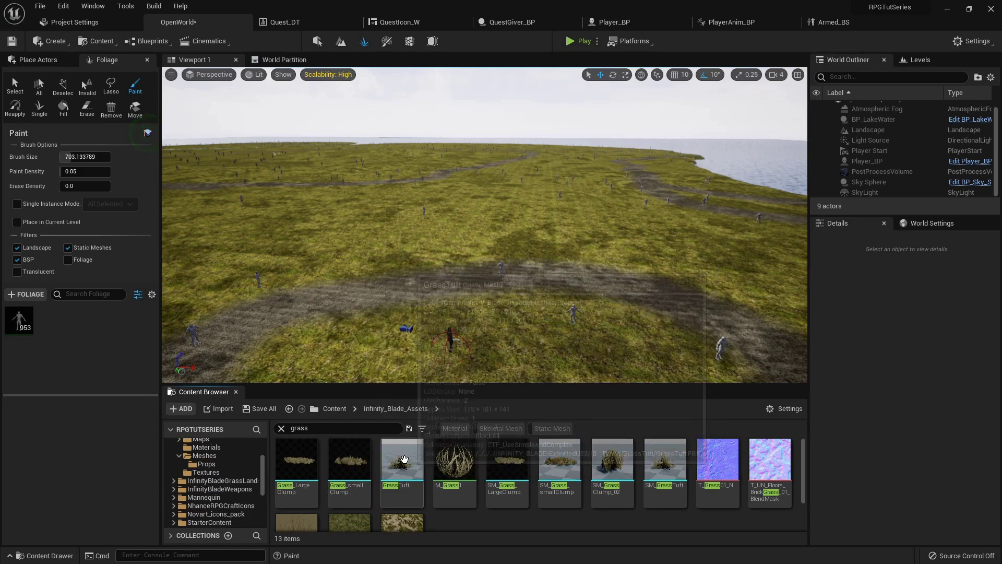
{"action": "left_click_drag", "start_coordinate": [560, 460], "coordinate": [387, 440]}
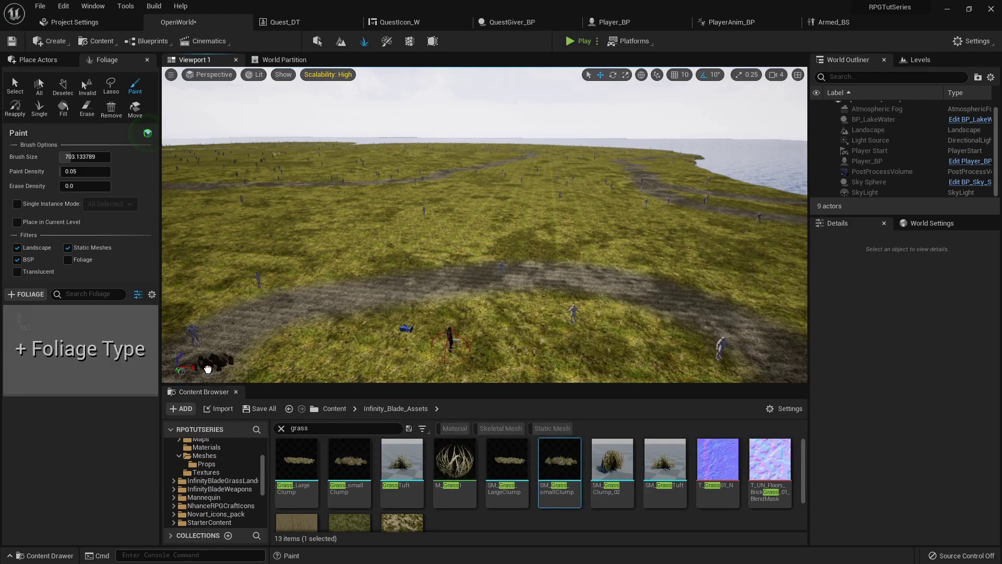
{"action": "left_click_drag", "start_coordinate": [208, 369], "coordinate": [575, 468]}
Step: Add the SM_Plains_Grass01 mesh from the InfinityBladeGrassLands folder as a foliage type
{"action": "scroll", "coordinate": [236, 488], "scroll_direction": "down", "scroll_amount": 3}
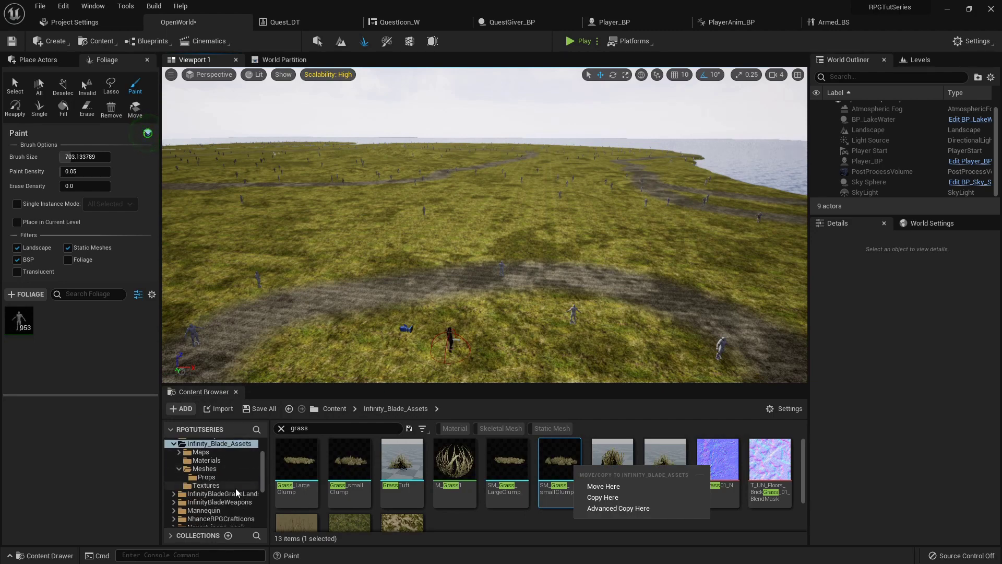
{"action": "left_click", "coordinate": [236, 477]}
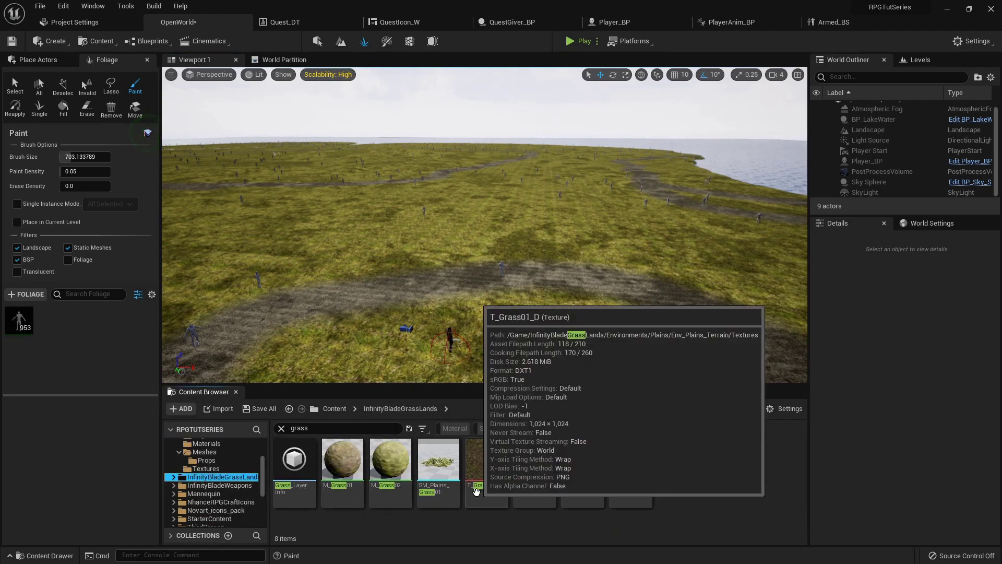
{"action": "left_click", "coordinate": [439, 460]}
{"action": "left_click_drag", "start_coordinate": [104, 377], "coordinate": [97, 355]}
Step: Paint a patch of SM_Plains_Grass01 on the ground around the player character and inspect it up close
{"action": "mouse_move", "coordinate": [292, 334]}
{"action": "left_mouse_down"}
{"action": "mouse_move", "coordinate": [358, 313]}
{"action": "mouse_move", "coordinate": [501, 333]}
{"action": "left_mouse_up"}
{"action": "mouse_move", "coordinate": [430, 287]}
{"action": "right_mouse_down"}
{"action": "mouse_move", "coordinate": [459, 335]}
{"action": "mouse_move", "coordinate": [438, 324]}
{"action": "mouse_move", "coordinate": [433, 332]}
{"action": "mouse_move", "coordinate": [430, 308]}
{"action": "right_mouse_up"}
{"action": "key", "text": "w"}
{"action": "key", "text": "w"}
{"action": "right_click_drag", "start_coordinate": [353, 263], "coordinate": [172, 267]}
{"action": "key", "text": "s"}
{"action": "key", "text": "w"}
{"action": "key", "text": "s"}
{"action": "right_click_drag", "start_coordinate": [332, 327], "coordinate": [420, 332]}
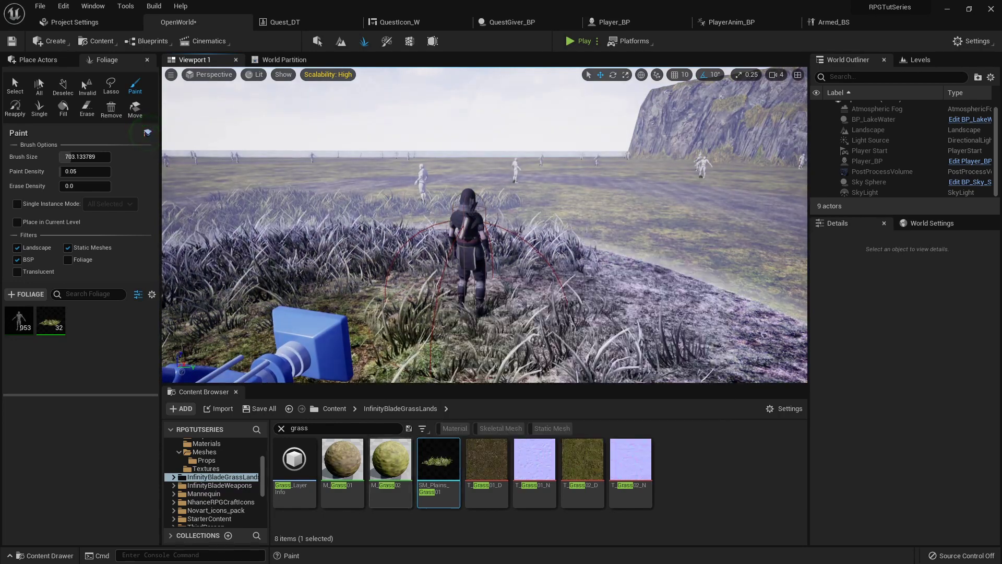
Step: Add the GrassTuft mesh from Infinity_Blade_Assets as a foliage type and set the brush size to about 300
{"action": "scroll", "coordinate": [213, 477], "scroll_direction": "up", "scroll_amount": 2}
{"action": "left_click", "coordinate": [236, 460]}
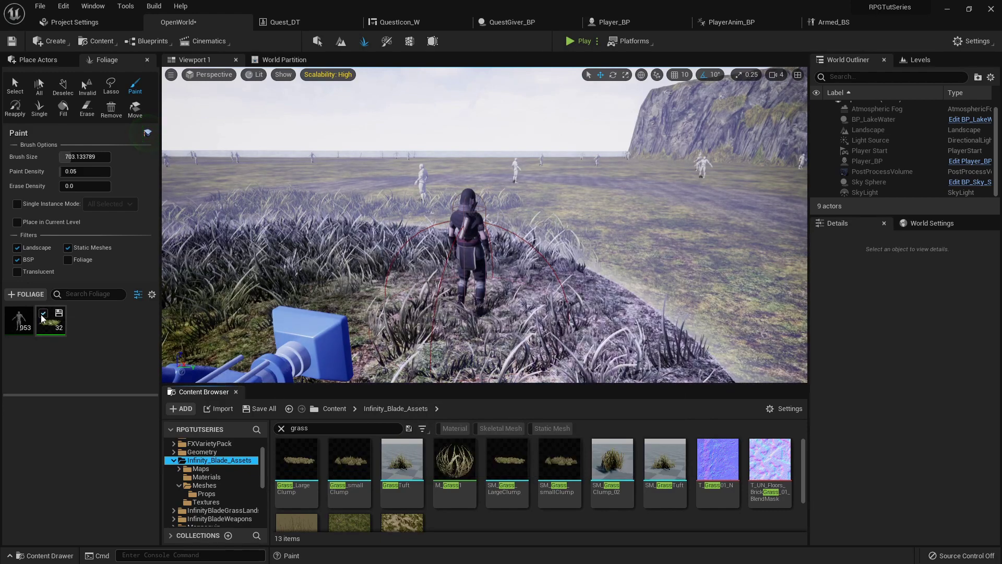
{"action": "left_click_drag", "start_coordinate": [402, 459], "coordinate": [111, 341]}
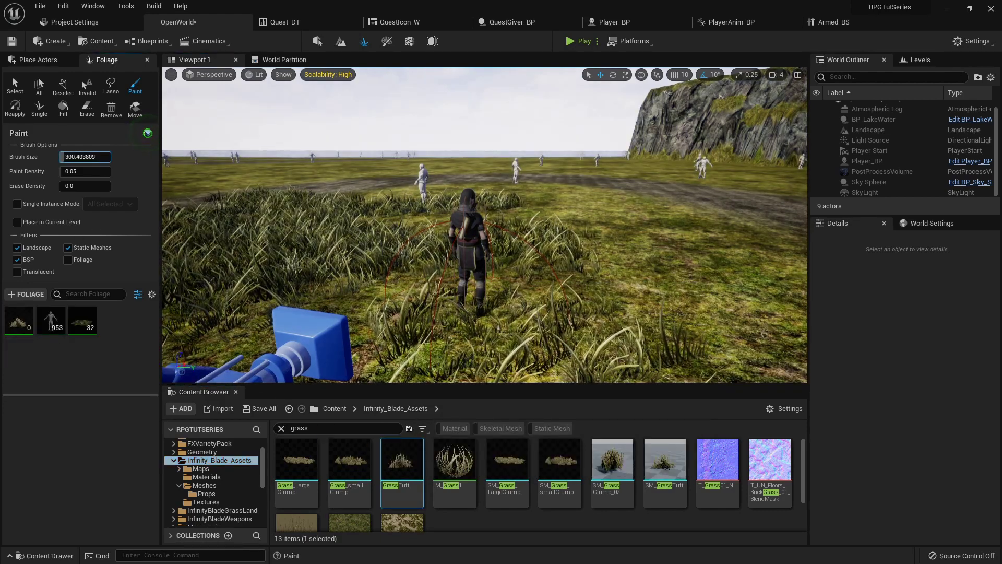
Step: Set the paint density to 0.18 and paint grass tufts around the player character
{"action": "mouse_move", "coordinate": [308, 251]}
{"action": "left_mouse_down"}
{"action": "mouse_move", "coordinate": [405, 238]}
{"action": "mouse_move", "coordinate": [606, 262]}
{"action": "mouse_move", "coordinate": [619, 233]}
{"action": "left_mouse_up"}
{"action": "key", "text": "w"}
{"action": "mouse_move", "coordinate": [619, 233]}
{"action": "right_mouse_down"}
{"action": "mouse_move", "coordinate": [806, 230]}
{"action": "mouse_move", "coordinate": [612, 252]}
{"action": "right_mouse_up"}
{"action": "key", "text": "a"}
{"action": "key", "text": "a"}
{"action": "key", "text": "d"}
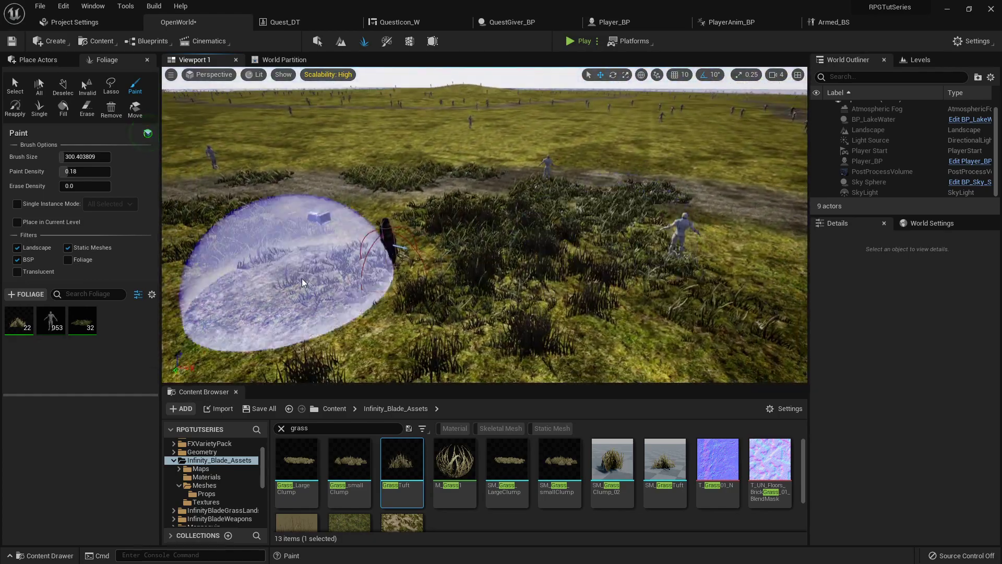
Step: Paint a further strip of grass tufts across the open field beyond the player character
{"action": "mouse_move", "coordinate": [482, 267]}
{"action": "right_mouse_down"}
{"action": "mouse_move", "coordinate": [485, 217]}
{"action": "mouse_move", "coordinate": [498, 220]}
{"action": "mouse_move", "coordinate": [475, 225]}
{"action": "mouse_move", "coordinate": [495, 224]}
{"action": "mouse_move", "coordinate": [487, 223]}
{"action": "mouse_move", "coordinate": [500, 266]}
{"action": "right_mouse_up"}
{"action": "key", "text": "w"}
{"action": "mouse_move", "coordinate": [543, 287]}
{"action": "left_mouse_down"}
{"action": "mouse_move", "coordinate": [696, 290]}
{"action": "mouse_move", "coordinate": [574, 286]}
{"action": "mouse_move", "coordinate": [224, 217]}
{"action": "left_mouse_up"}
{"action": "mouse_move", "coordinate": [224, 217]}
{"action": "right_mouse_down"}
{"action": "mouse_move", "coordinate": [217, 230]}
{"action": "mouse_move", "coordinate": [250, 222]}
{"action": "mouse_move", "coordinate": [245, 207]}
{"action": "right_mouse_up"}
{"action": "key", "text": "w"}
{"action": "mouse_move", "coordinate": [281, 245]}
{"action": "right_mouse_down"}
{"action": "mouse_move", "coordinate": [285, 235]}
{"action": "mouse_move", "coordinate": [388, 236]}
{"action": "mouse_move", "coordinate": [238, 228]}
{"action": "right_mouse_up"}
{"action": "key", "text": "w"}
{"action": "key", "text": "s"}
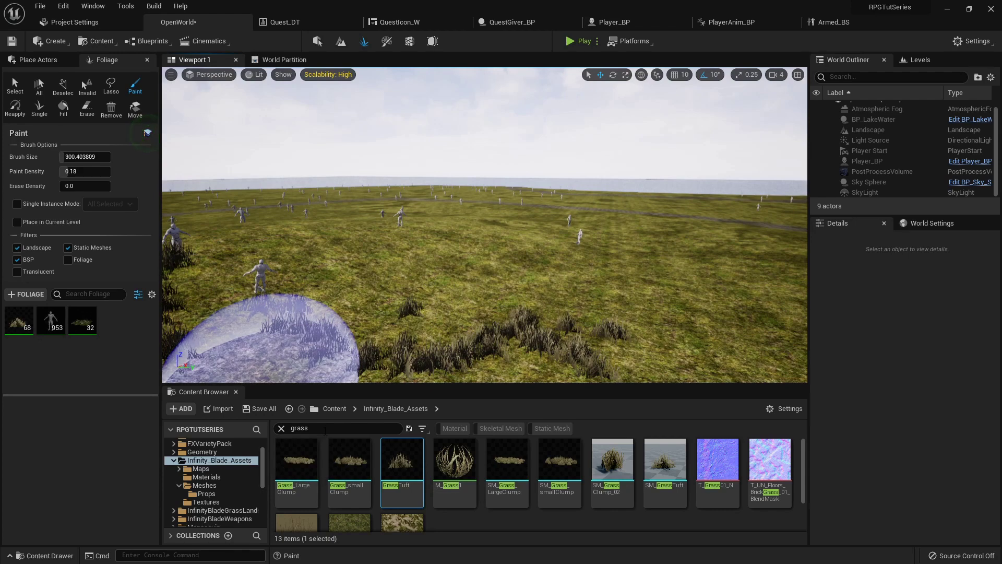
Step: Search Infinity_Blade_Assets for "tree" and add the PineTree_Straight mesh as a foliage type
{"action": "left_click", "coordinate": [280, 429]}
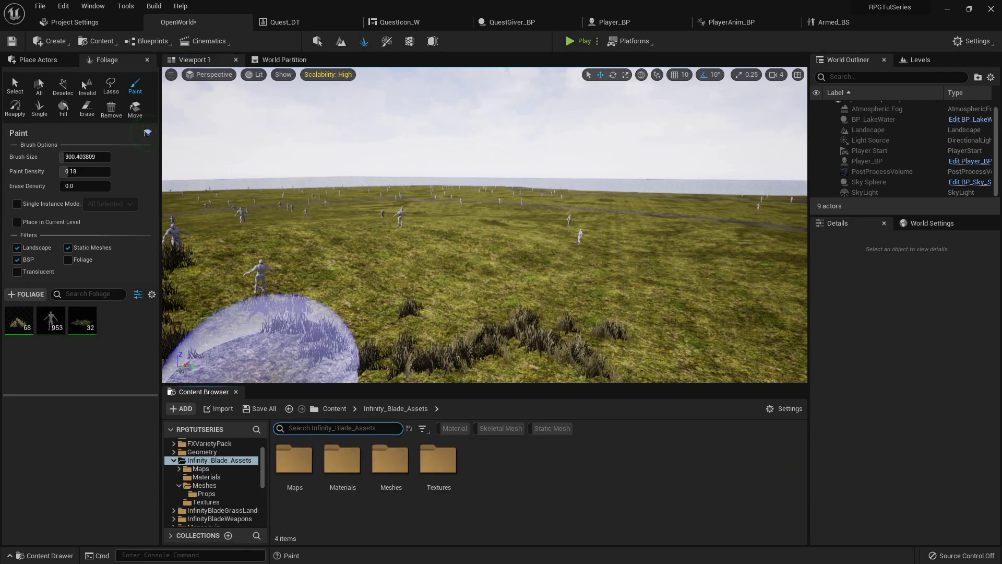
{"action": "type", "text": "tree"}
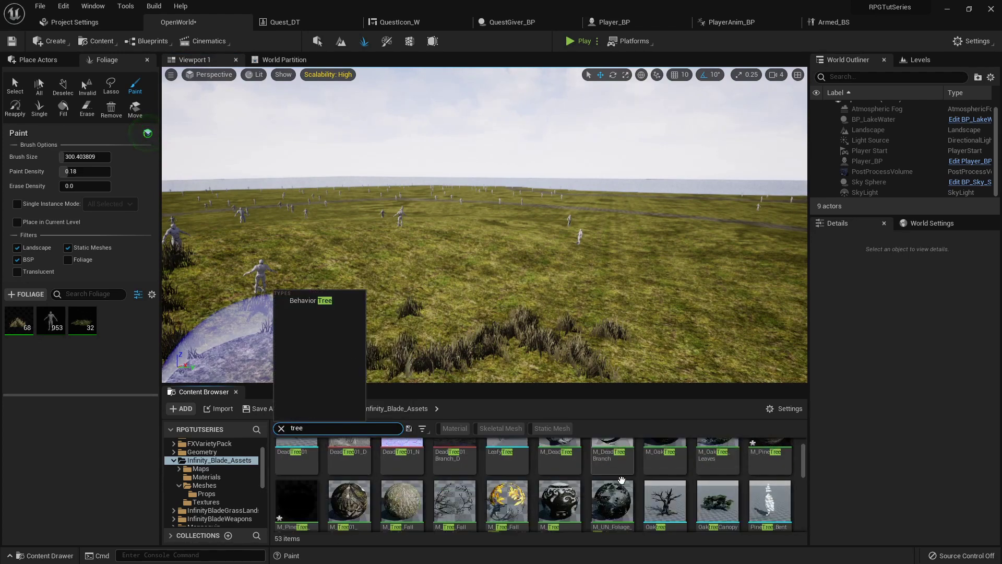
{"action": "scroll", "coordinate": [621, 480], "scroll_direction": "down", "scroll_amount": 5}
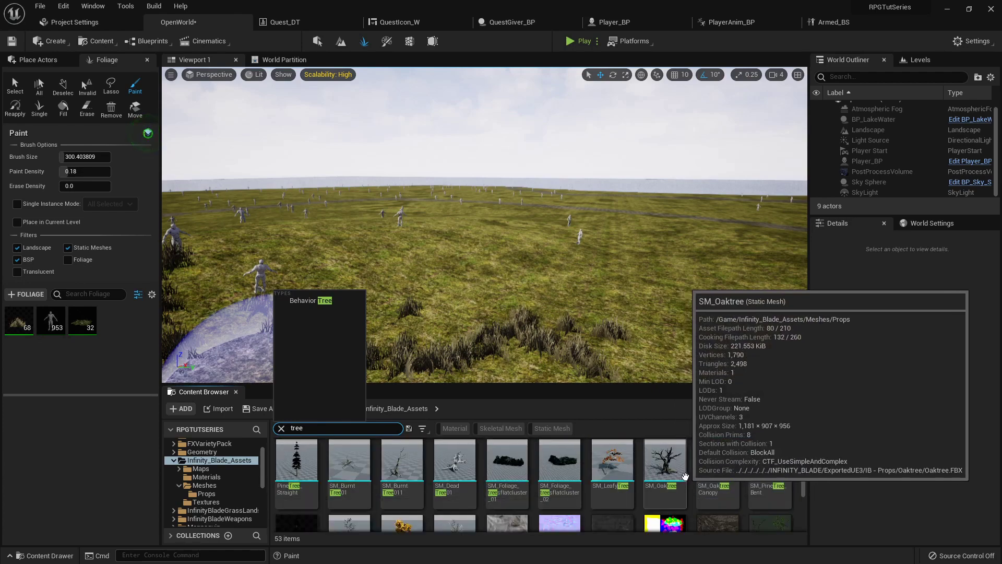
{"action": "left_click_drag", "start_coordinate": [296, 465], "coordinate": [94, 333]}
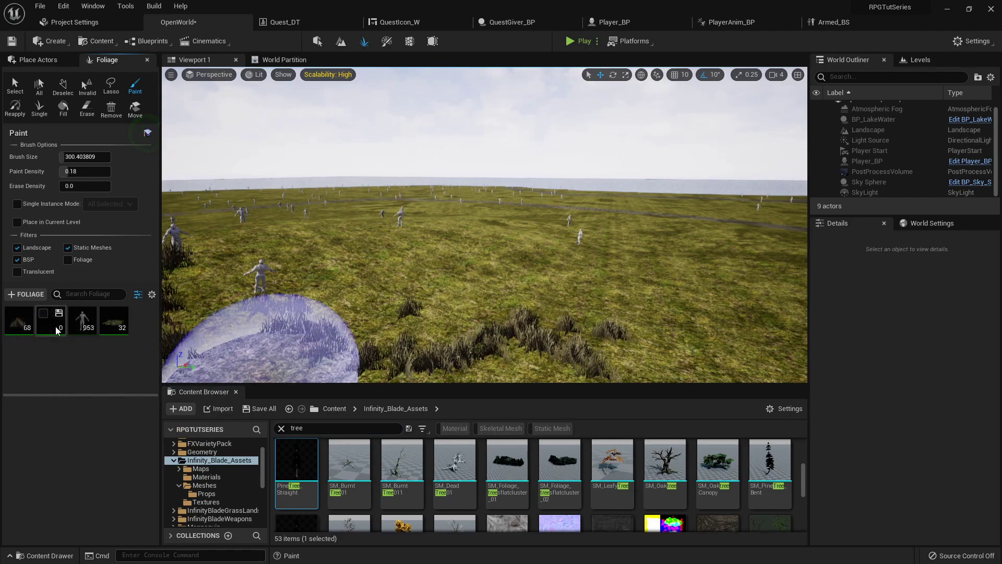
Step: Paint a dense row of PineTree_Straight trees across the field behind the grass tufts
{"action": "mouse_move", "coordinate": [392, 272]}
{"action": "right_mouse_down"}
{"action": "mouse_move", "coordinate": [303, 284]}
{"action": "mouse_move", "coordinate": [366, 294]}
{"action": "right_mouse_up"}
{"action": "key", "text": "w"}
{"action": "mouse_move", "coordinate": [756, 308]}
{"action": "left_mouse_down"}
{"action": "mouse_move", "coordinate": [631, 287]}
{"action": "mouse_move", "coordinate": [425, 225]}
{"action": "left_mouse_up"}
{"action": "mouse_move", "coordinate": [426, 224]}
{"action": "right_mouse_down"}
{"action": "mouse_move", "coordinate": [499, 175]}
{"action": "mouse_move", "coordinate": [648, 177]}
{"action": "mouse_move", "coordinate": [590, 180]}
{"action": "mouse_move", "coordinate": [527, 201]}
{"action": "right_mouse_up"}
{"action": "key", "text": "a"}
{"action": "key", "text": "d"}
{"action": "key", "text": "s"}
{"action": "right_click_drag", "start_coordinate": [386, 231], "coordinate": [407, 235]}
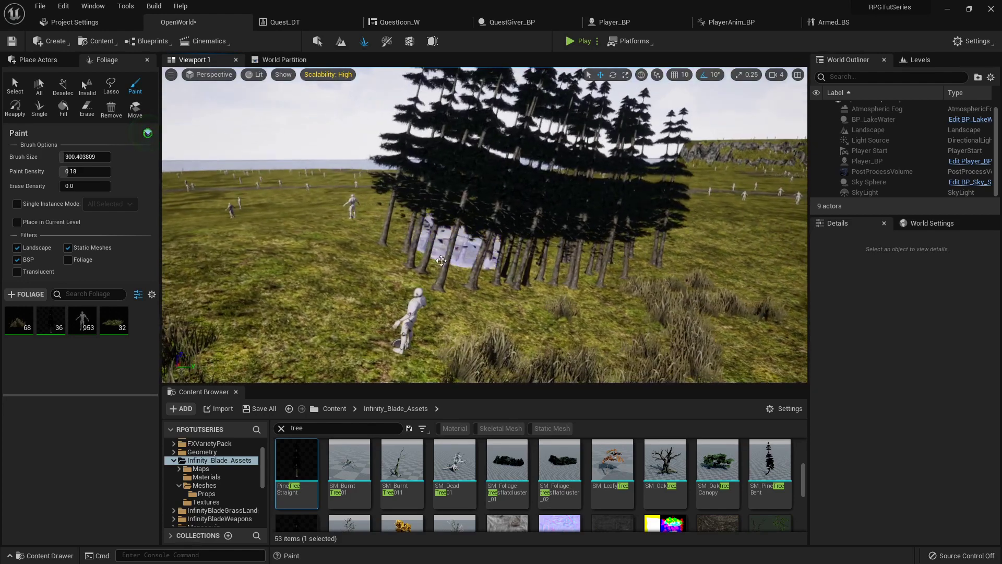
Step: Erase the painted row of pine trees from the field
{"action": "mouse_move", "coordinate": [437, 288]}
{"action": "left_mouse_down", "text": "shift"}
{"action": "mouse_move", "coordinate": [423, 253]}
{"action": "mouse_move", "coordinate": [584, 292]}
{"action": "mouse_move", "coordinate": [689, 250]}
{"action": "mouse_move", "coordinate": [617, 258]}
{"action": "left_mouse_up", "text": "shift"}
{"action": "key", "text": "d"}
{"action": "right_click_drag", "start_coordinate": [617, 257], "coordinate": [622, 251]}
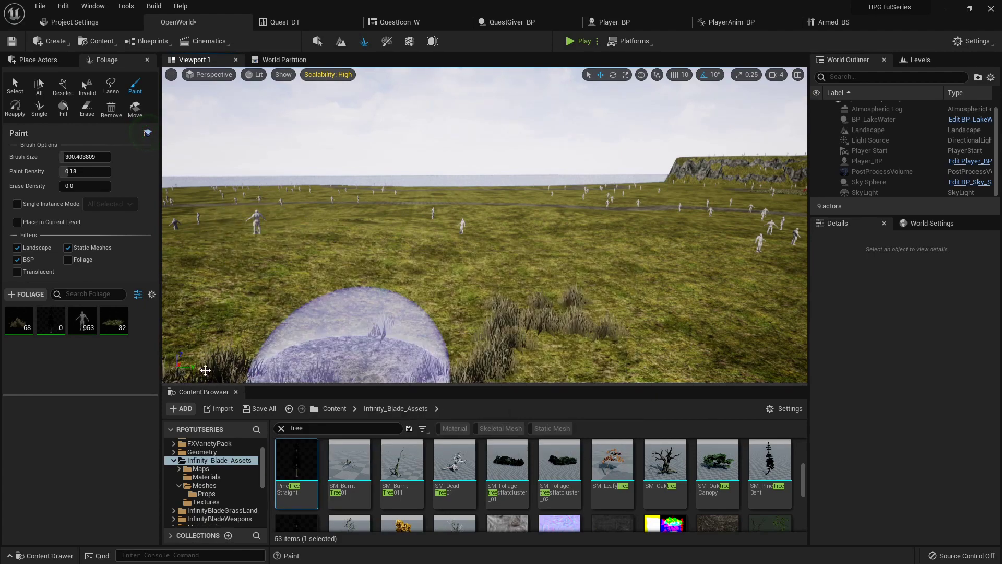
Step: Set the PineTree_Straight foliage density to 1 and paint a sparse group of pines near the grass tufts
{"action": "left_click", "coordinate": [52, 330]}
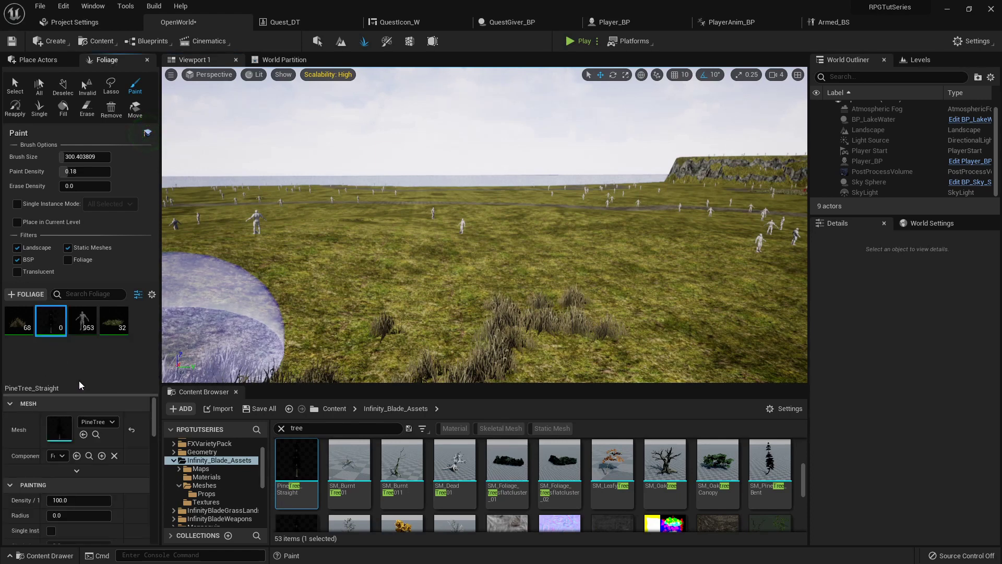
{"action": "scroll", "coordinate": [65, 456], "scroll_direction": "down", "scroll_amount": 3}
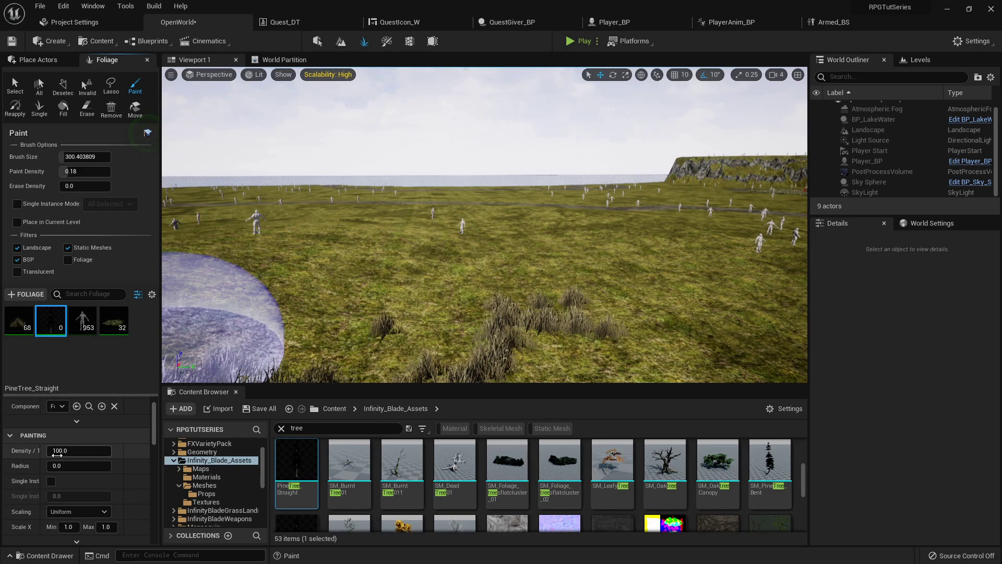
{"action": "scroll", "coordinate": [24, 478], "scroll_direction": "down", "scroll_amount": 1}
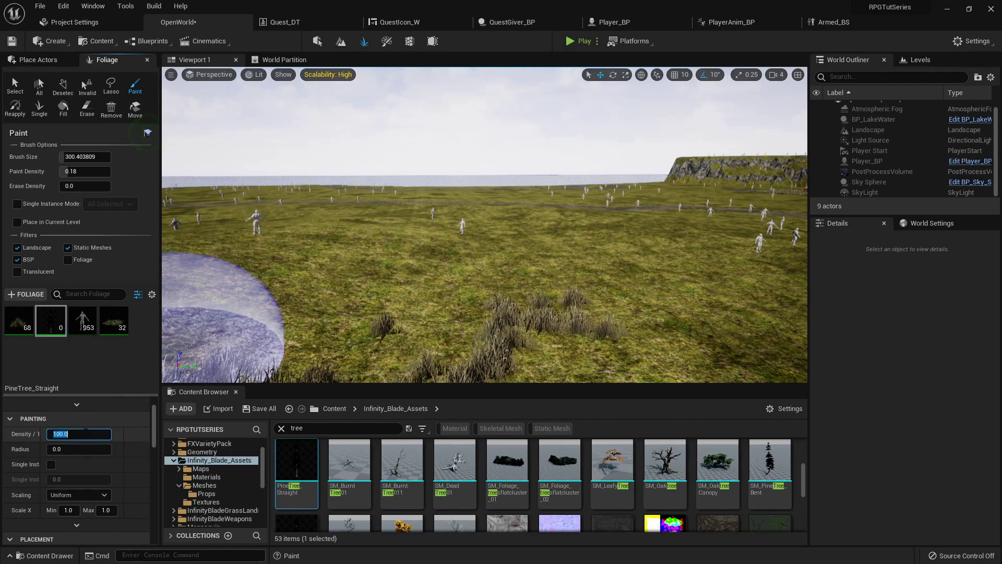
{"action": "key", "text": "Return"}
{"action": "mouse_move", "coordinate": [301, 313]}
{"action": "left_mouse_down"}
{"action": "mouse_move", "coordinate": [463, 242]}
{"action": "mouse_move", "coordinate": [704, 273]}
{"action": "mouse_move", "coordinate": [404, 316]}
{"action": "mouse_move", "coordinate": [536, 227]}
{"action": "left_mouse_up"}
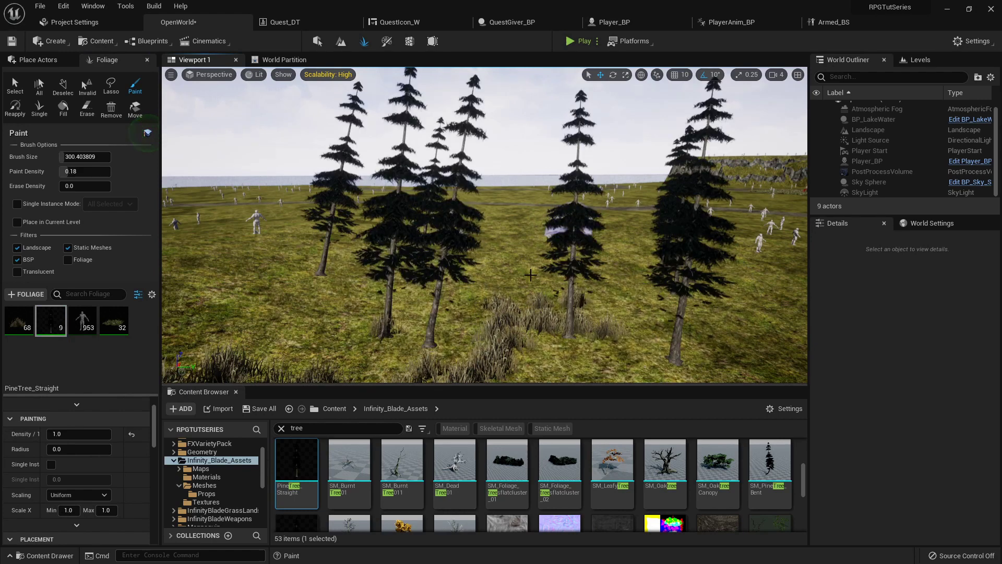
Step: Set the pine foliage's density to 100 and radius to 1000, and clear the sparse pines from the field
{"action": "left_click", "coordinate": [84, 429]}
{"action": "type", "text": "1"}
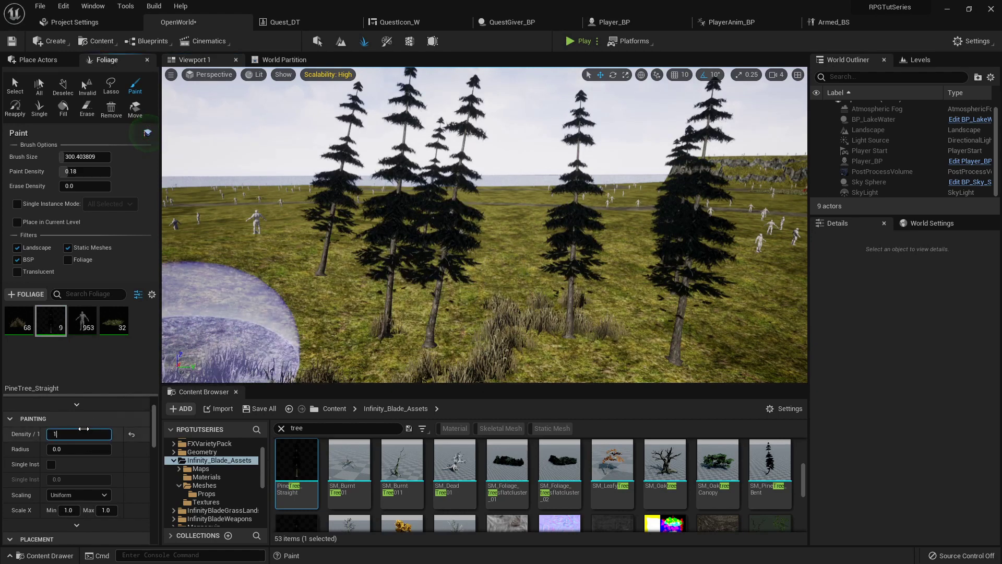
{"action": "type", "text": "00"}
{"action": "mouse_move", "coordinate": [248, 315]}
{"action": "left_mouse_down"}
{"action": "mouse_move", "coordinate": [468, 265]}
{"action": "mouse_move", "coordinate": [622, 352]}
{"action": "mouse_move", "coordinate": [584, 319]}
{"action": "mouse_move", "coordinate": [644, 324]}
{"action": "mouse_move", "coordinate": [532, 313]}
{"action": "mouse_move", "coordinate": [499, 283]}
{"action": "mouse_move", "coordinate": [449, 271]}
{"action": "mouse_move", "coordinate": [272, 297]}
{"action": "mouse_move", "coordinate": [527, 314]}
{"action": "mouse_move", "coordinate": [596, 296]}
{"action": "mouse_move", "coordinate": [705, 291]}
{"action": "mouse_move", "coordinate": [712, 276]}
{"action": "mouse_move", "coordinate": [685, 265]}
{"action": "left_mouse_up"}
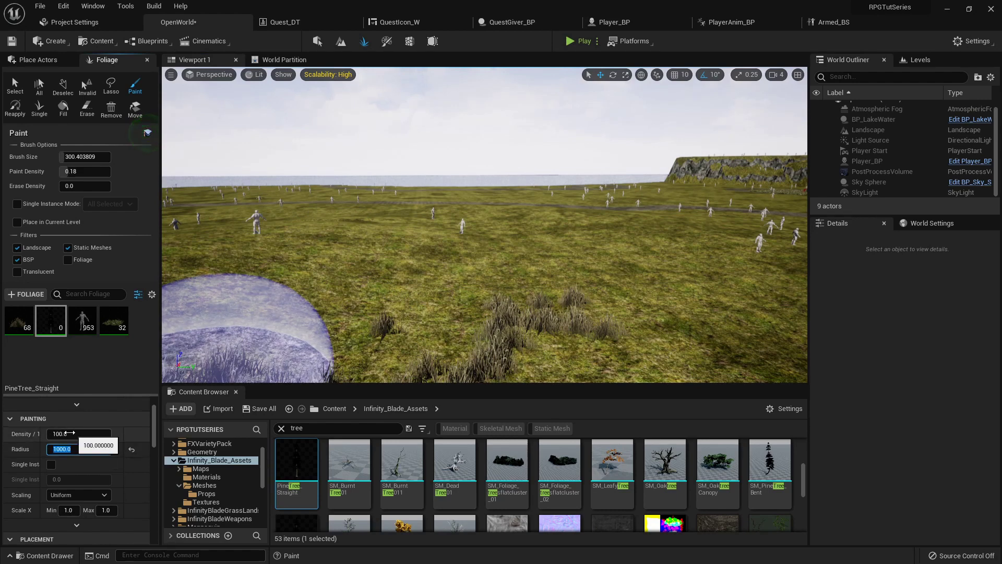
Step: Paint widely spaced pine trees across the field with the 1000 radius, and erase them again
{"action": "left_click_drag", "start_coordinate": [285, 307], "coordinate": [500, 252]}
{"action": "mouse_move", "coordinate": [675, 254]}
{"action": "left_mouse_down"}
{"action": "mouse_move", "coordinate": [749, 313]}
{"action": "mouse_move", "coordinate": [537, 358]}
{"action": "mouse_move", "coordinate": [477, 286]}
{"action": "mouse_move", "coordinate": [647, 300]}
{"action": "left_mouse_up"}
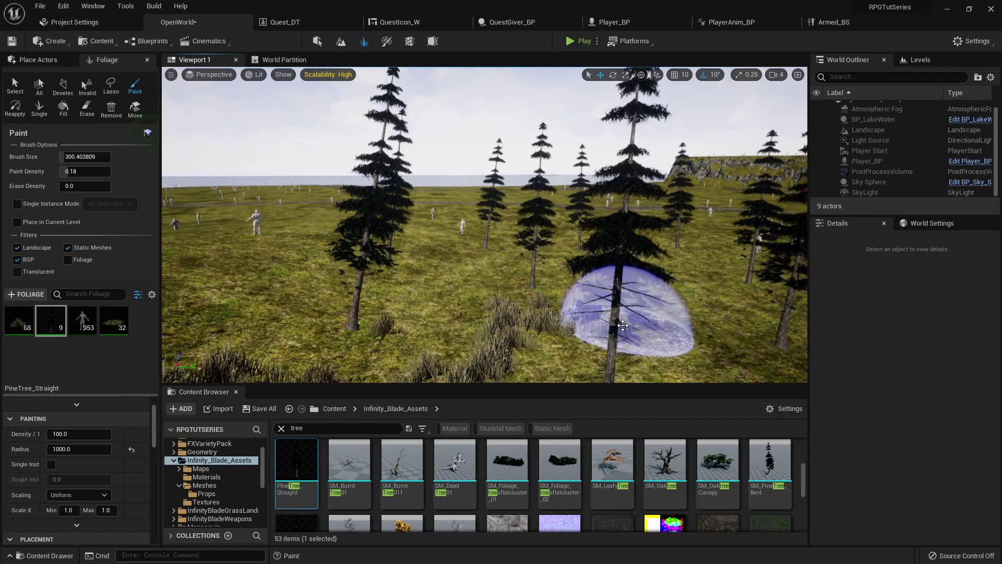
{"action": "mouse_move", "coordinate": [646, 292]}
{"action": "right_mouse_down"}
{"action": "mouse_move", "coordinate": [622, 308]}
{"action": "mouse_move", "coordinate": [595, 366]}
{"action": "mouse_move", "coordinate": [611, 350]}
{"action": "right_mouse_up"}
{"action": "mouse_move", "coordinate": [631, 298]}
{"action": "left_mouse_down", "text": "shift"}
{"action": "mouse_move", "coordinate": [409, 282]}
{"action": "mouse_move", "coordinate": [329, 233]}
{"action": "mouse_move", "coordinate": [324, 189]}
{"action": "left_mouse_up", "text": "shift"}
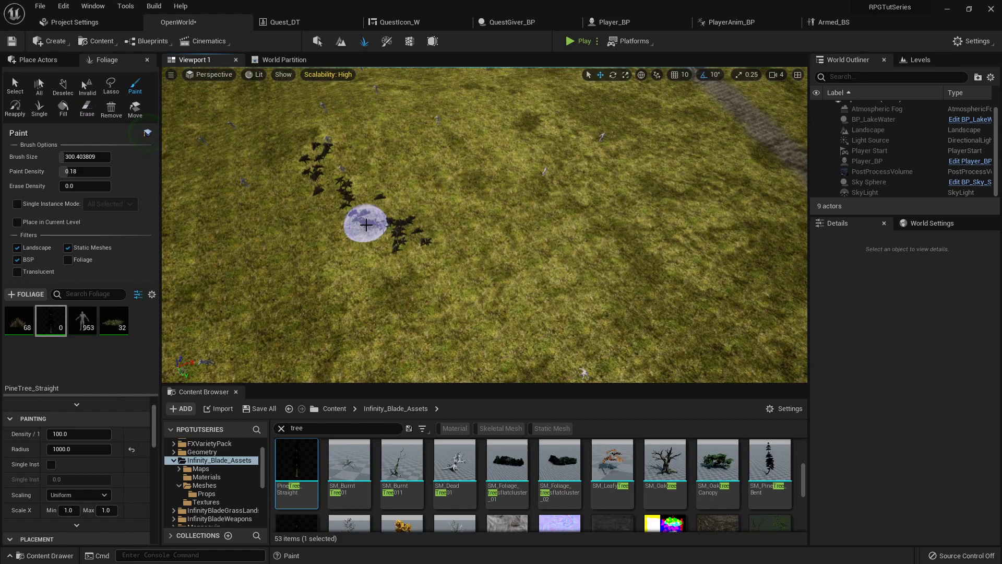
Step: Disable Align to Normal for the PineTree_Straight foliage and set its radius to 0
{"action": "scroll", "coordinate": [84, 478], "scroll_direction": "down", "scroll_amount": 5}
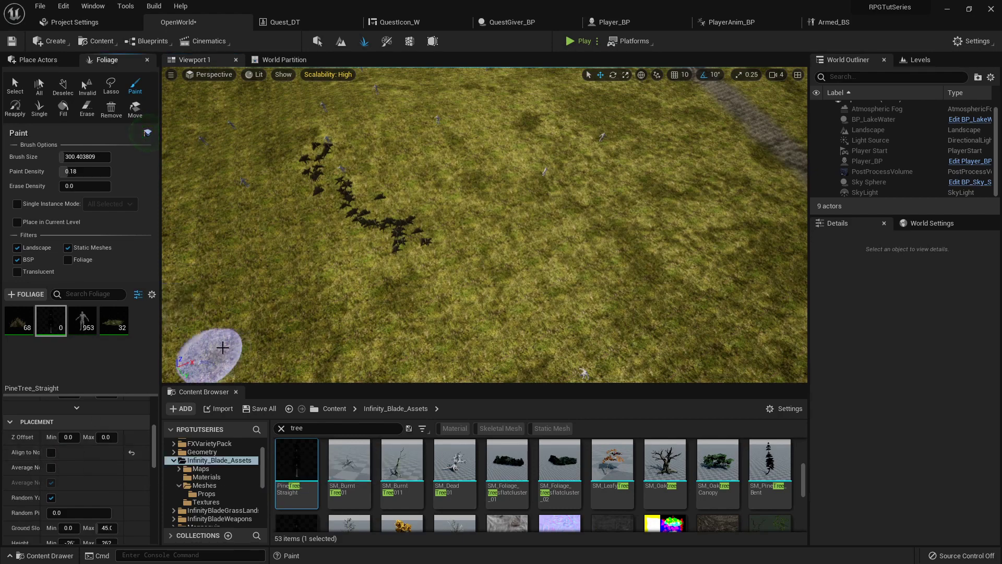
{"action": "mouse_move", "coordinate": [222, 347]}
{"action": "right_mouse_down"}
{"action": "mouse_move", "coordinate": [198, 347]}
{"action": "mouse_move", "coordinate": [199, 313]}
{"action": "right_mouse_up"}
{"action": "key", "text": "w"}
{"action": "scroll", "coordinate": [103, 448], "scroll_direction": "up", "scroll_amount": 4}
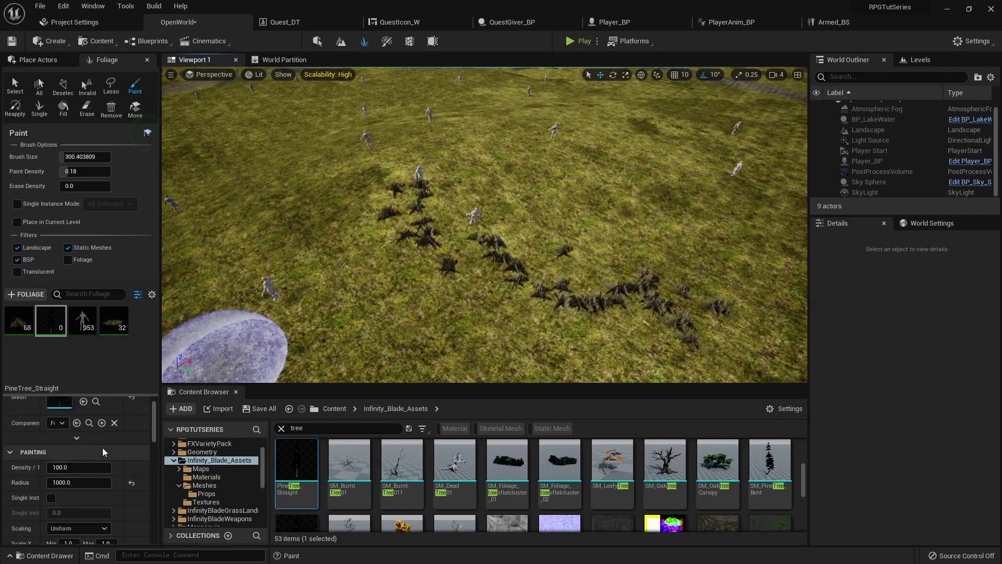
{"action": "scroll", "coordinate": [102, 452], "scroll_direction": "up", "scroll_amount": 2}
{"action": "type", "text": "0"}
{"action": "key", "text": "Return"}
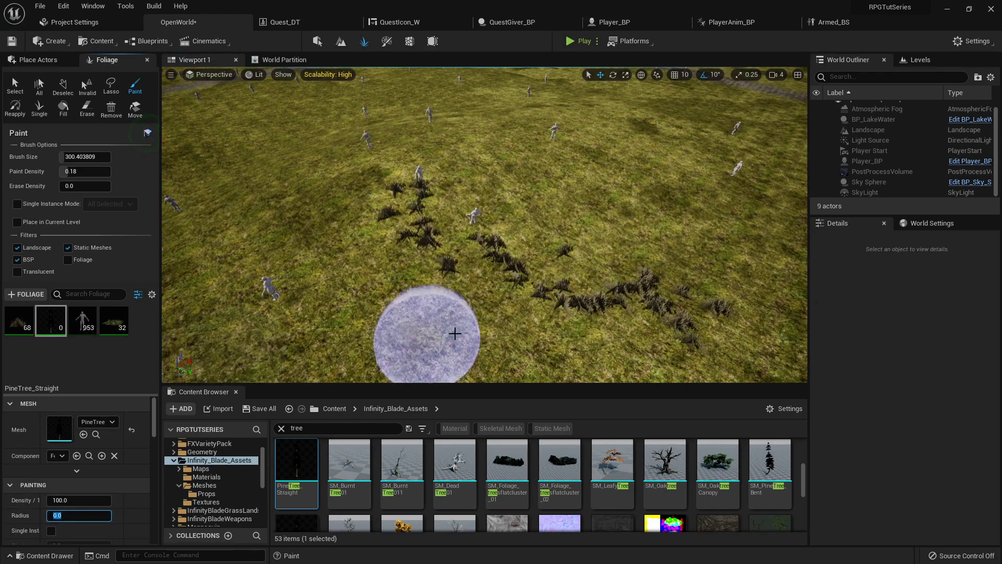
Step: Paint a band of pine trees over the field next to the grass tufts and view it
{"action": "mouse_move", "coordinate": [592, 290]}
{"action": "right_mouse_down"}
{"action": "mouse_move", "coordinate": [652, 284]}
{"action": "mouse_move", "coordinate": [663, 219]}
{"action": "mouse_move", "coordinate": [587, 287]}
{"action": "right_mouse_up"}
{"action": "key", "text": "w"}
{"action": "mouse_move", "coordinate": [587, 287]}
{"action": "left_mouse_down"}
{"action": "mouse_move", "coordinate": [488, 252]}
{"action": "mouse_move", "coordinate": [375, 241]}
{"action": "left_mouse_up"}
{"action": "mouse_move", "coordinate": [374, 240]}
{"action": "right_mouse_down"}
{"action": "mouse_move", "coordinate": [318, 198]}
{"action": "mouse_move", "coordinate": [209, 224]}
{"action": "mouse_move", "coordinate": [313, 238]}
{"action": "mouse_move", "coordinate": [355, 292]}
{"action": "right_mouse_up"}
{"action": "key", "text": "d"}
{"action": "key", "text": "w"}
{"action": "key", "text": "s"}
Step: Erase the band of pine trees painted beside the grass tufts
{"action": "right_click_drag", "start_coordinate": [420, 225], "coordinate": [421, 258]}
{"action": "key", "text": "e"}
{"action": "mouse_move", "coordinate": [420, 258]}
{"action": "left_mouse_down", "text": "shift"}
{"action": "mouse_move", "coordinate": [350, 260]}
{"action": "mouse_move", "coordinate": [556, 296]}
{"action": "mouse_move", "coordinate": [566, 258]}
{"action": "left_mouse_up", "text": "shift"}
{"action": "key", "text": "s"}
{"action": "right_click_drag", "start_coordinate": [566, 257], "coordinate": [376, 298]}
{"action": "key", "text": "w"}
Step: Paint a dense pine forest over the field around the grass tufts
{"action": "scroll", "coordinate": [99, 457], "scroll_direction": "down", "scroll_amount": 2}
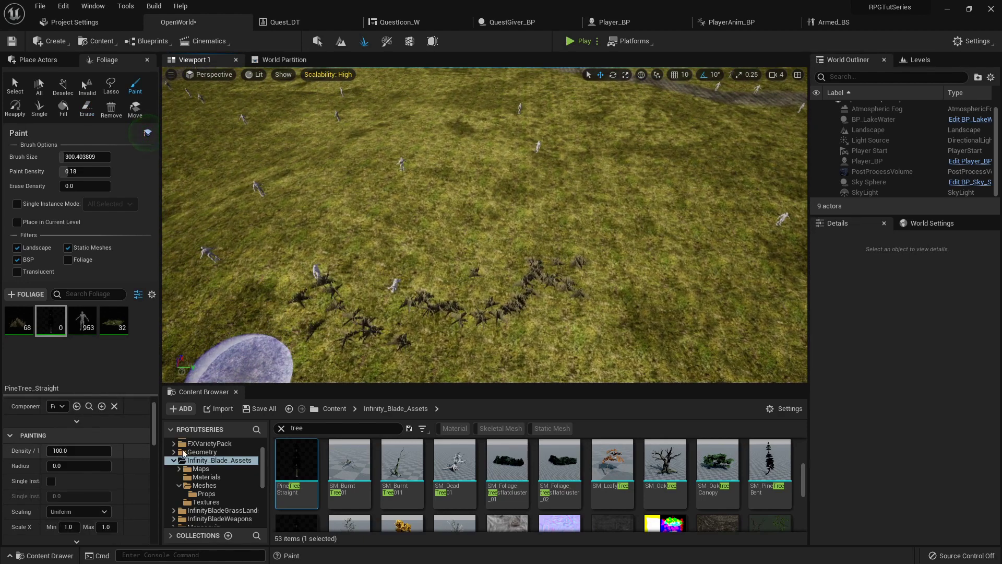
{"action": "mouse_move", "coordinate": [409, 359]}
{"action": "left_mouse_down"}
{"action": "mouse_move", "coordinate": [481, 197]}
{"action": "mouse_move", "coordinate": [479, 313]}
{"action": "mouse_move", "coordinate": [269, 309]}
{"action": "mouse_move", "coordinate": [473, 309]}
{"action": "left_mouse_up"}
{"action": "key", "text": "w"}
{"action": "right_click_drag", "start_coordinate": [473, 315], "coordinate": [379, 345]}
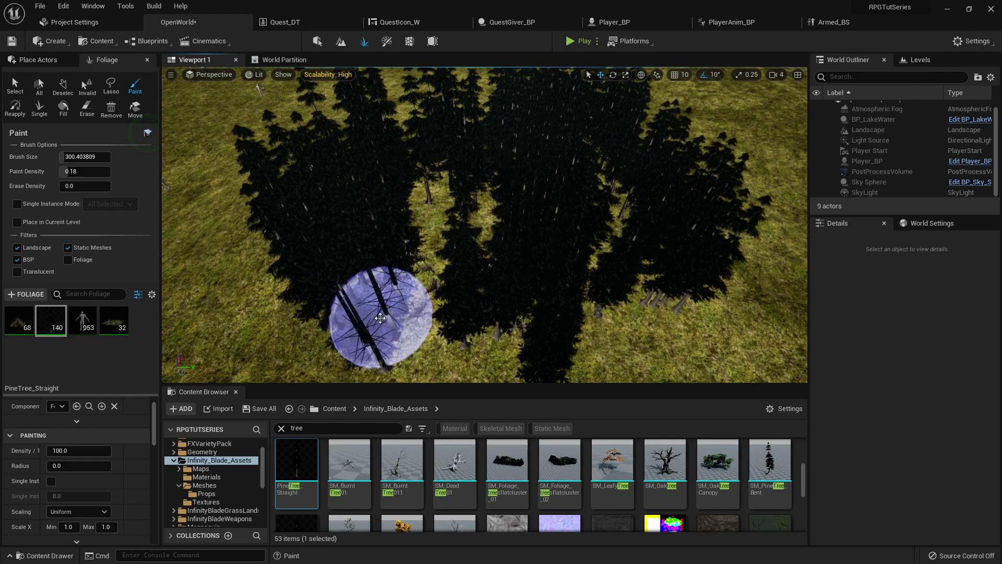
Step: Enable Align to Normal in the placement settings of the PineTree_Straight foliage
{"action": "scroll", "coordinate": [380, 318], "scroll_direction": "down", "scroll_amount": 1}
{"action": "scroll", "coordinate": [113, 409], "scroll_direction": "down", "scroll_amount": 1}
{"action": "scroll", "coordinate": [102, 443], "scroll_direction": "down", "scroll_amount": 4}
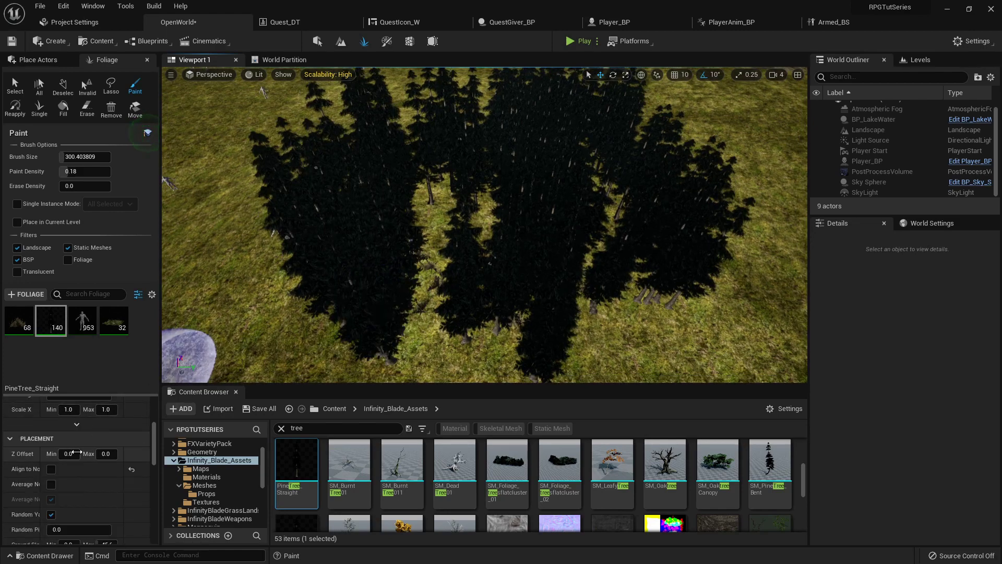
{"action": "left_click", "coordinate": [51, 470]}
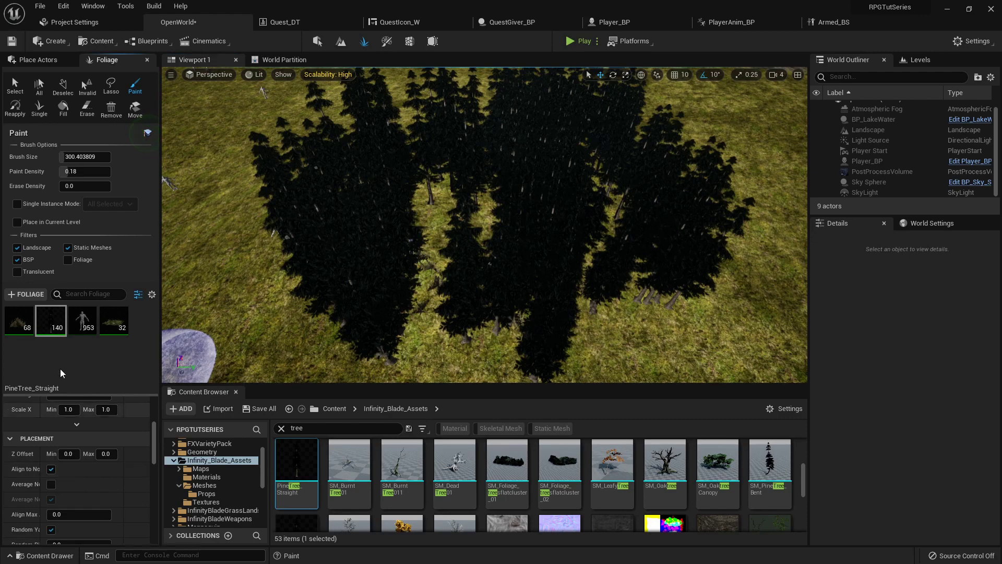
Step: Turn on Single Instance Mode, place one pine tree, and look at the forest from ground level
{"action": "left_click", "coordinate": [17, 204]}
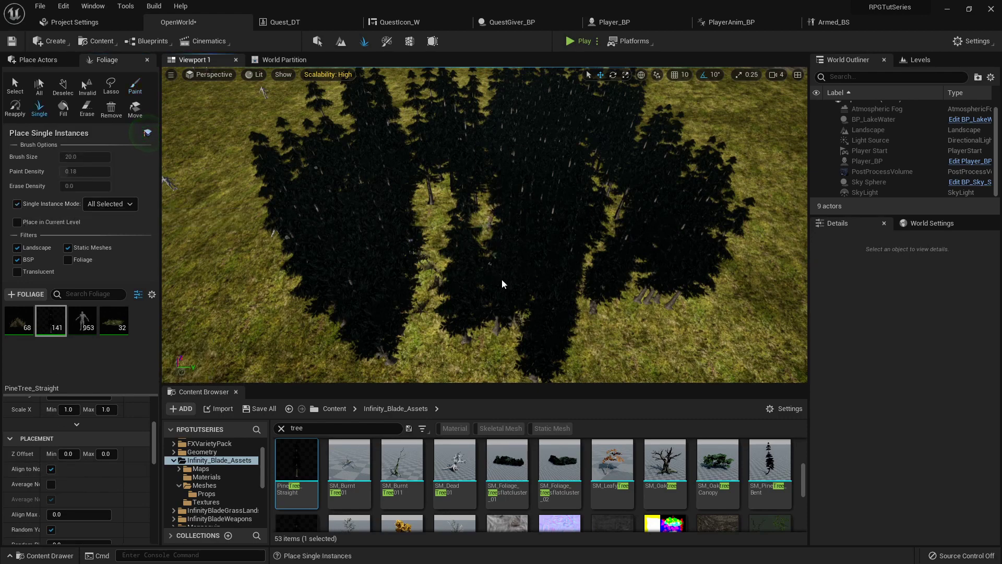
{"action": "key", "text": "w"}
{"action": "mouse_move", "coordinate": [502, 280]}
{"action": "right_mouse_down"}
{"action": "mouse_move", "coordinate": [502, 308]}
{"action": "mouse_move", "coordinate": [483, 269]}
{"action": "mouse_move", "coordinate": [502, 280]}
{"action": "mouse_move", "coordinate": [421, 314]}
{"action": "right_mouse_up"}
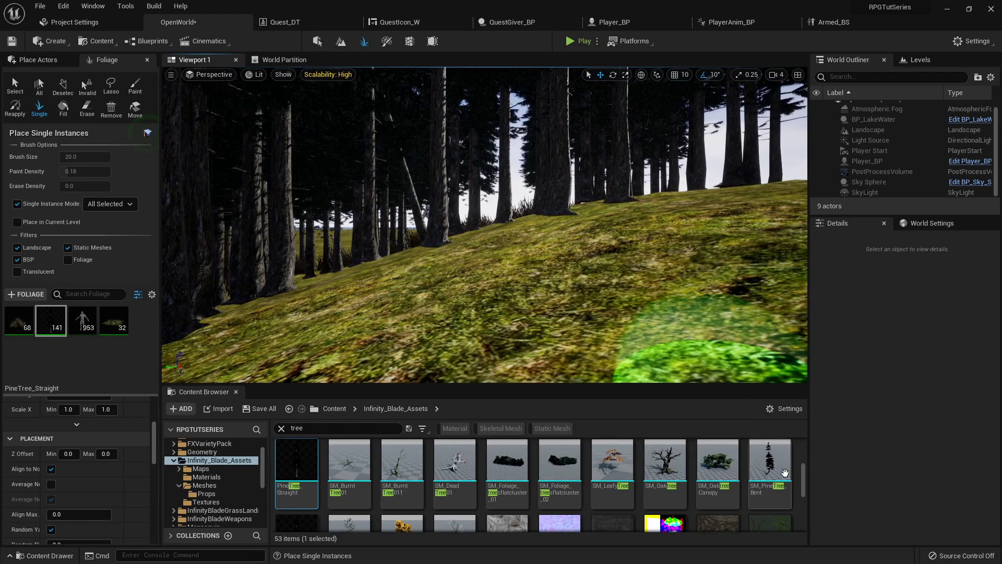
Step: Place the SM_PineTree_Bent mesh directly into the level on the grassy slope beside the forest
{"action": "left_click_drag", "start_coordinate": [756, 459], "coordinate": [643, 363]}
{"action": "left_click_drag", "start_coordinate": [554, 308], "coordinate": [554, 308]}
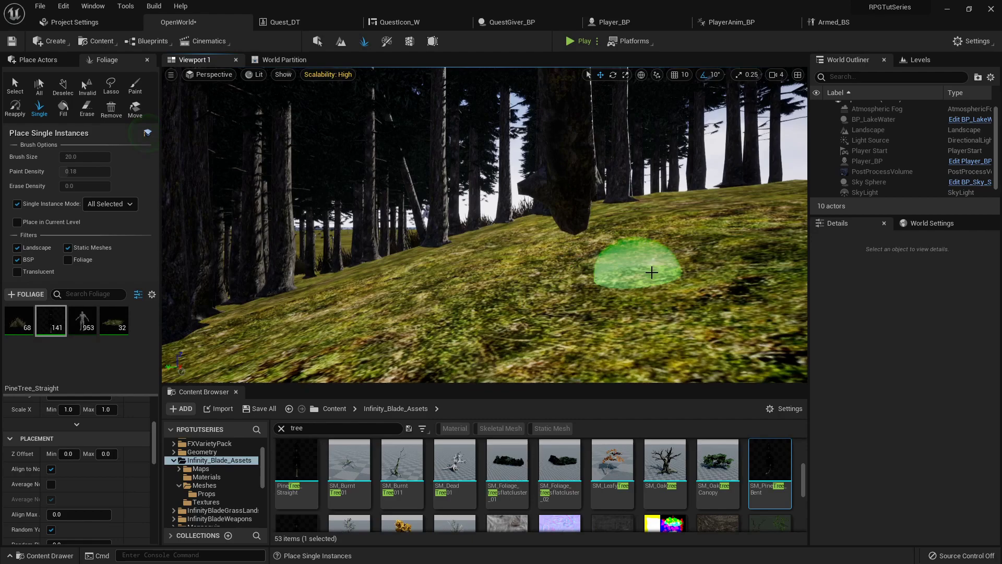
Step: Place three single PineTree_Straight instances around the grass tufts near the player character
{"action": "right_click_drag", "start_coordinate": [642, 264], "coordinate": [637, 239]}
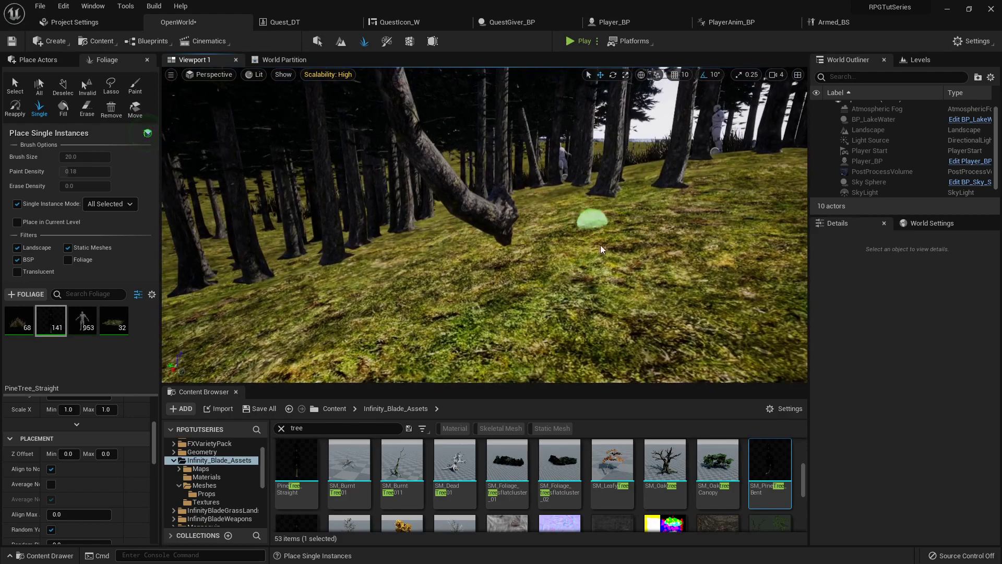
{"action": "right_click_drag", "start_coordinate": [505, 308], "coordinate": [505, 308]}
{"action": "right_click_drag", "start_coordinate": [220, 346], "coordinate": [220, 346]}
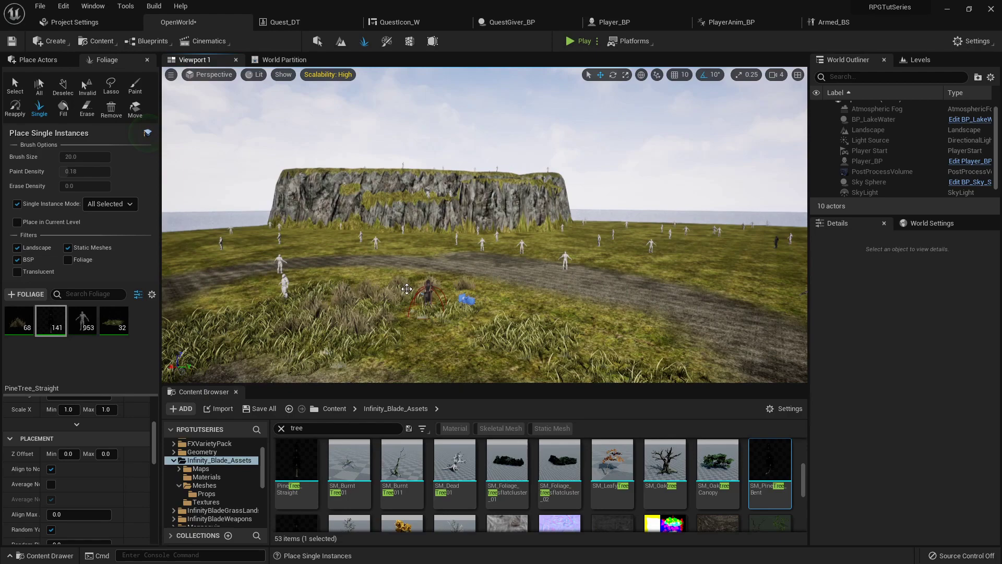
Step: Play-test the level, walking the character into the newly placed pine trees to check their collision, and end the session
{"action": "left_click", "coordinate": [573, 41]}
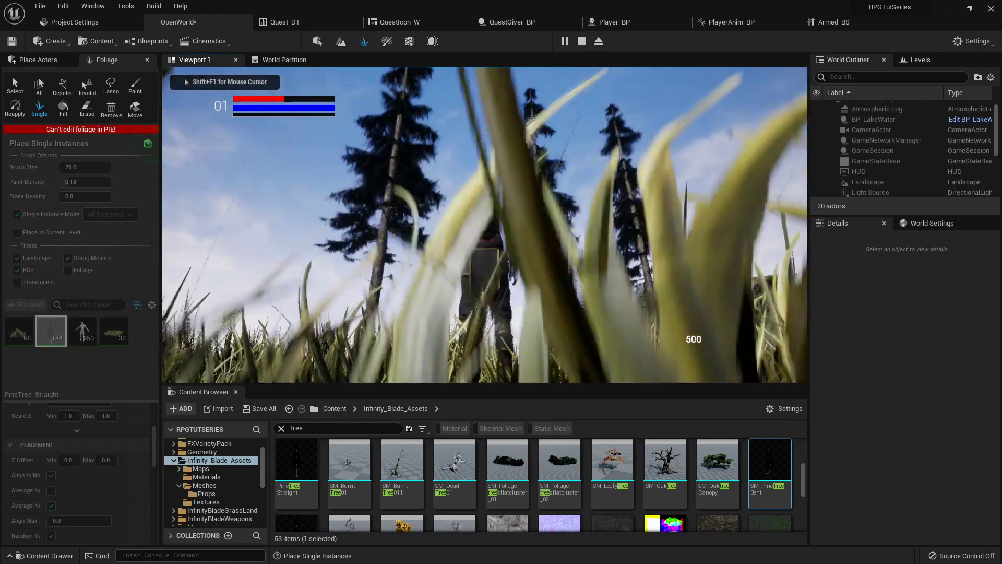
{"action": "key", "text": "a"}
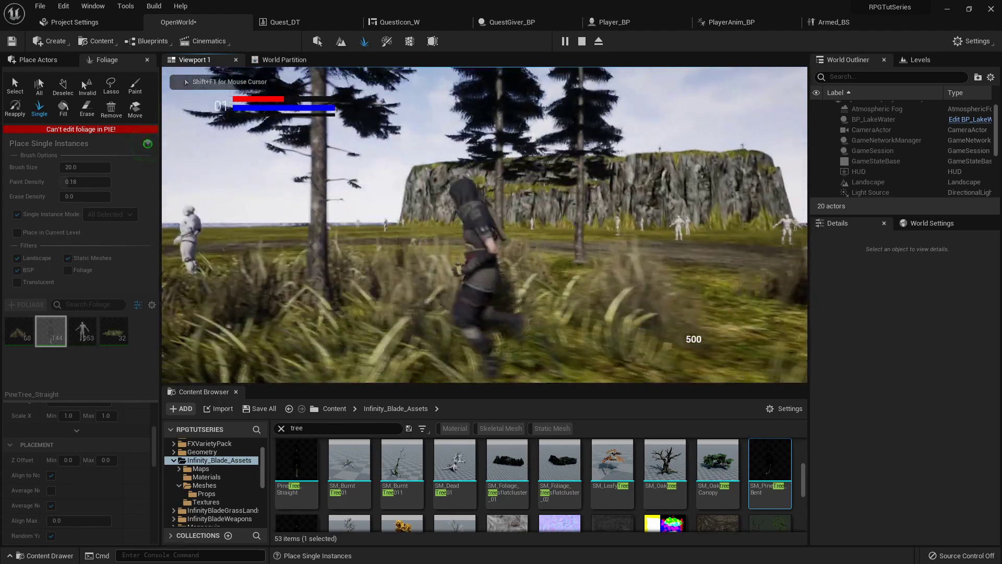
{"action": "key", "text": "a"}
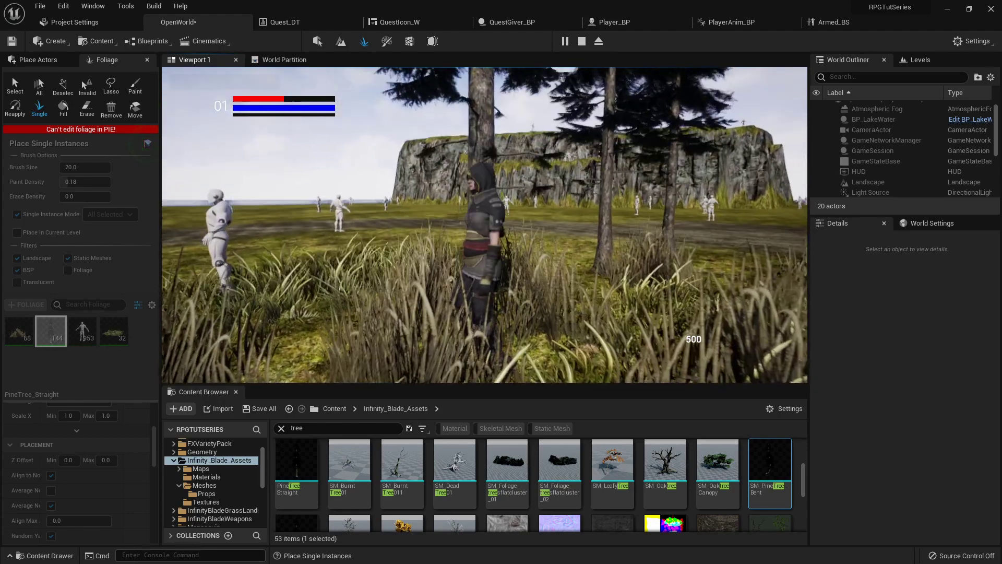
{"action": "key", "text": "w"}
{"action": "key", "text": "s"}
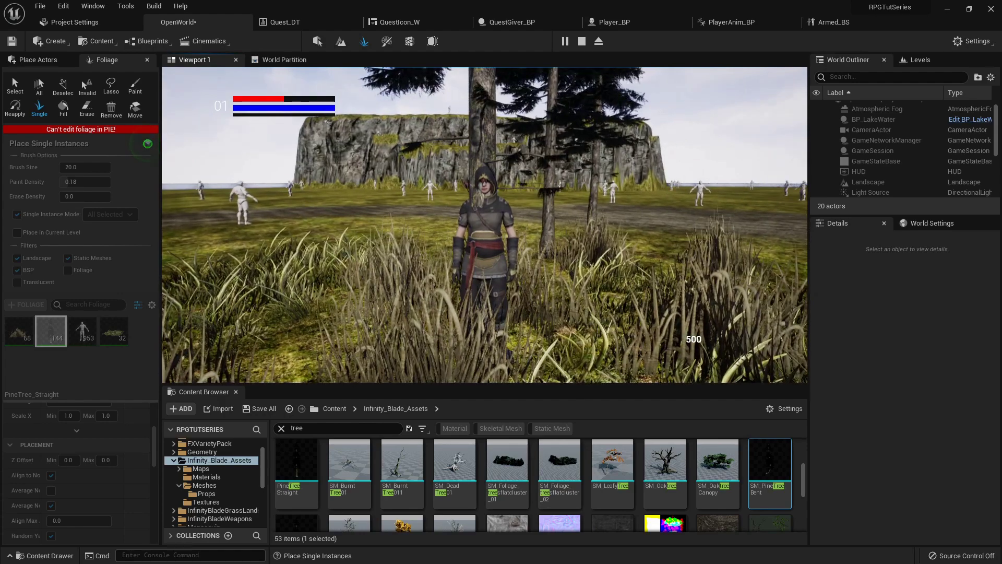
{"action": "key", "text": "w"}
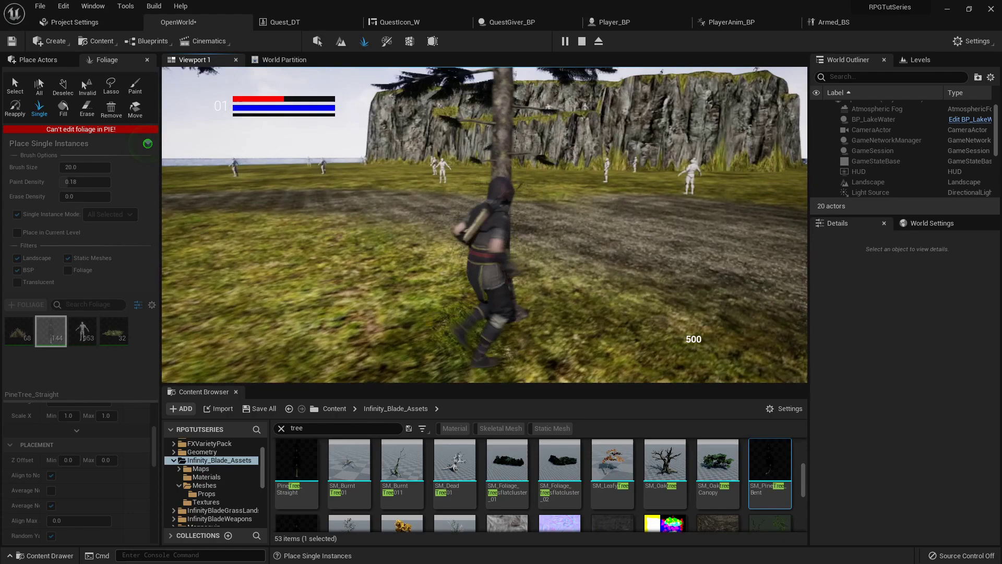
{"action": "key", "text": "d"}
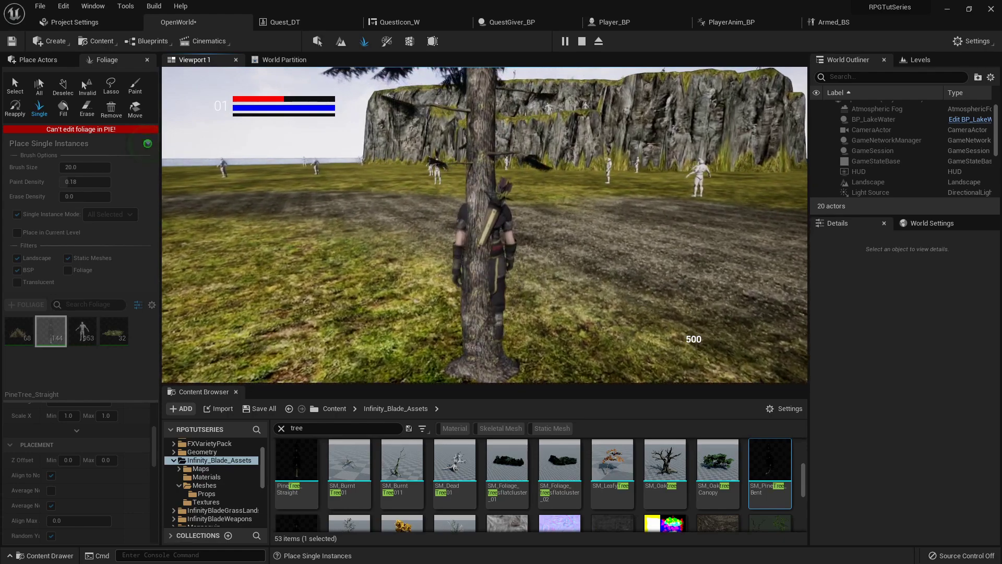
{"action": "key", "text": "s"}
{"action": "key", "text": "a"}
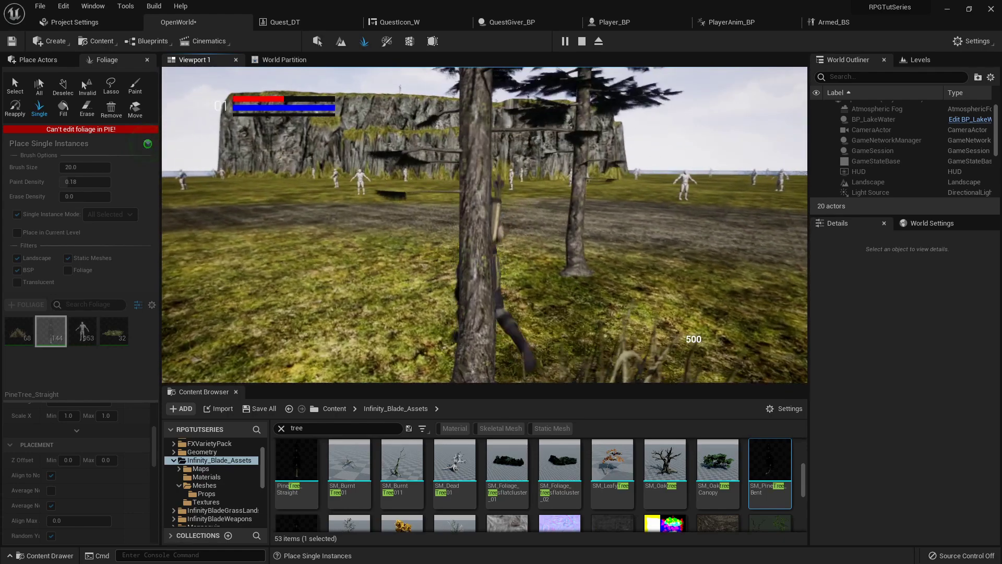
{"action": "key", "text": "s"}
{"action": "key", "text": "w"}
{"action": "key", "text": "s"}
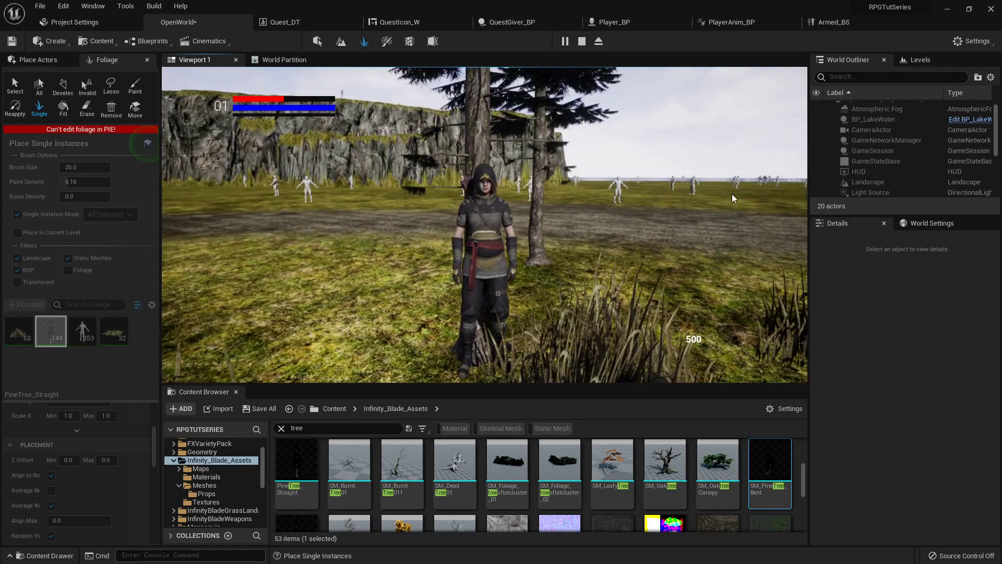
{"action": "key", "text": "Escape"}
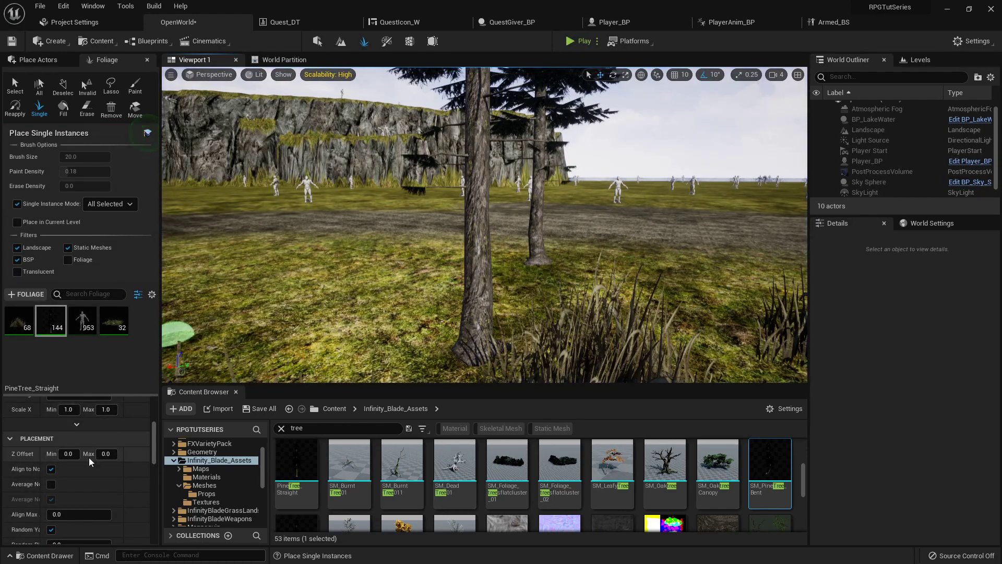
Step: Set the collision preset of the PineTree_Straight foliage to BlockAll in its instance settings
{"action": "scroll", "coordinate": [86, 471], "scroll_direction": "down", "scroll_amount": 10}
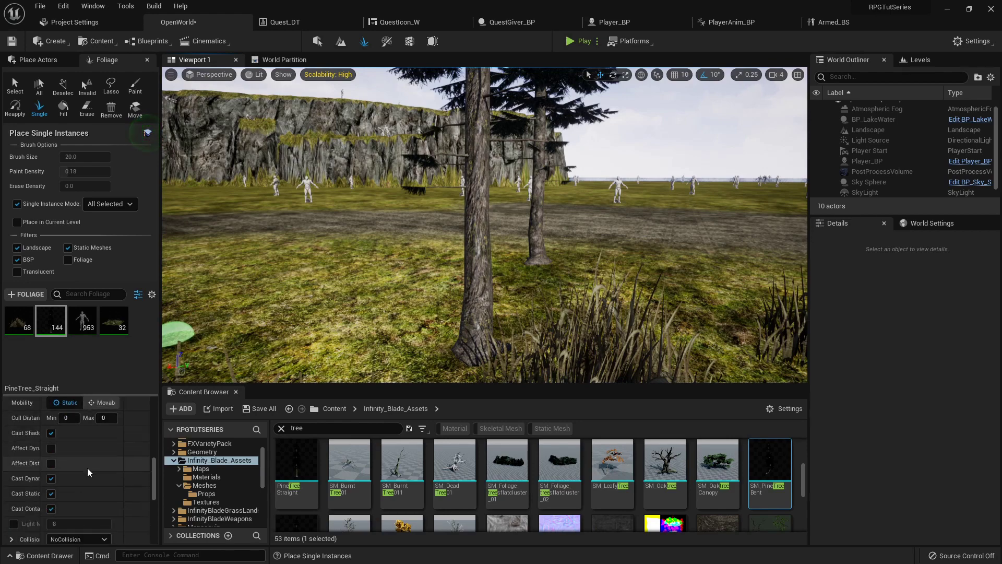
{"action": "scroll", "coordinate": [34, 458], "scroll_direction": "up", "scroll_amount": 5}
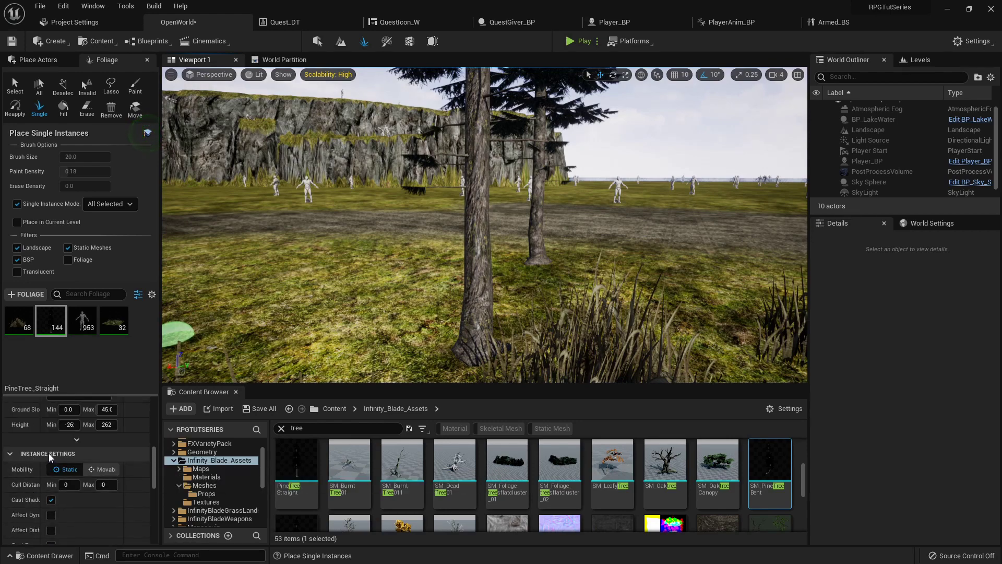
{"action": "scroll", "coordinate": [81, 463], "scroll_direction": "down", "scroll_amount": 4}
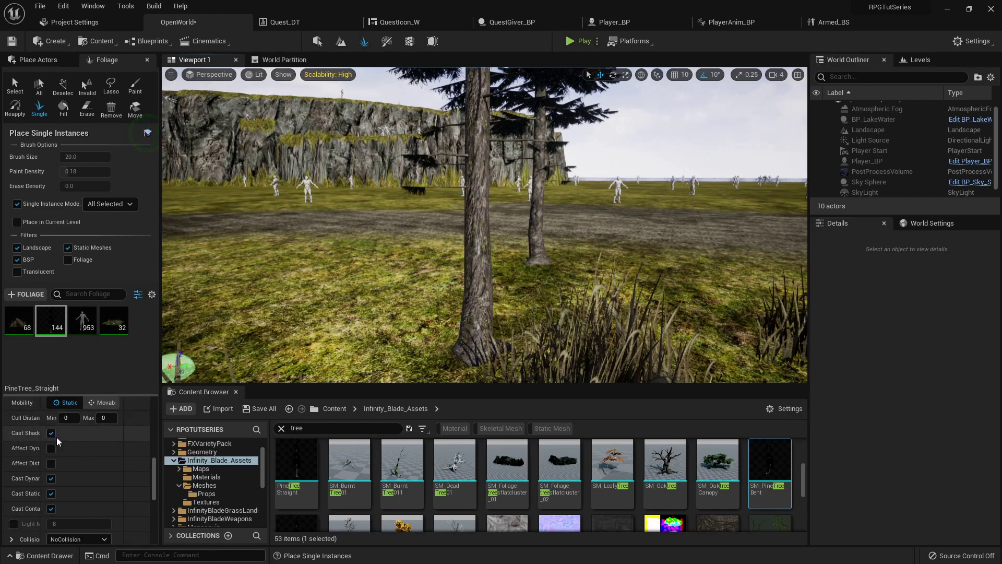
{"action": "scroll", "coordinate": [66, 447], "scroll_direction": "down", "scroll_amount": 2}
{"action": "scroll", "coordinate": [74, 452], "scroll_direction": "down", "scroll_amount": 1}
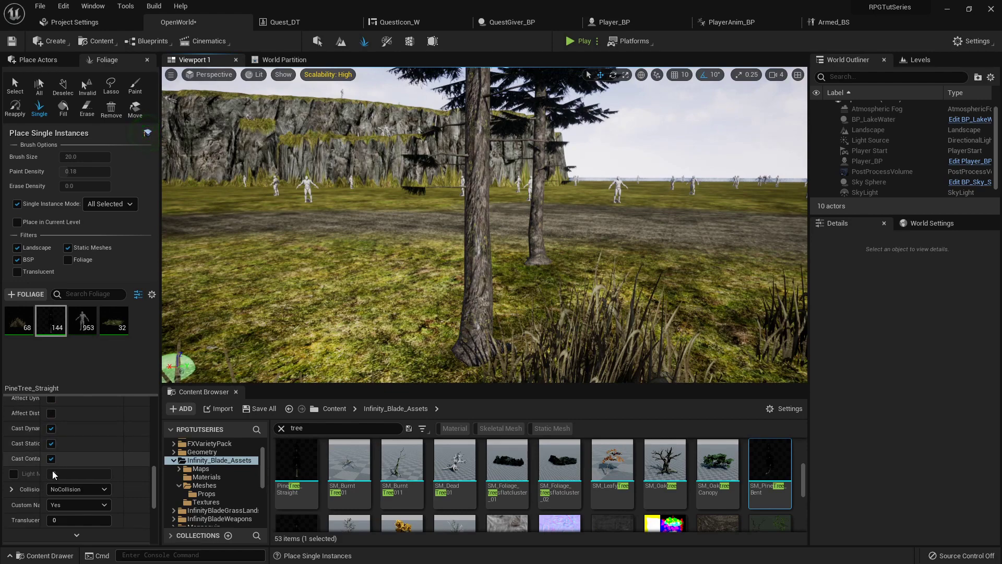
{"action": "left_click", "coordinate": [83, 489]}
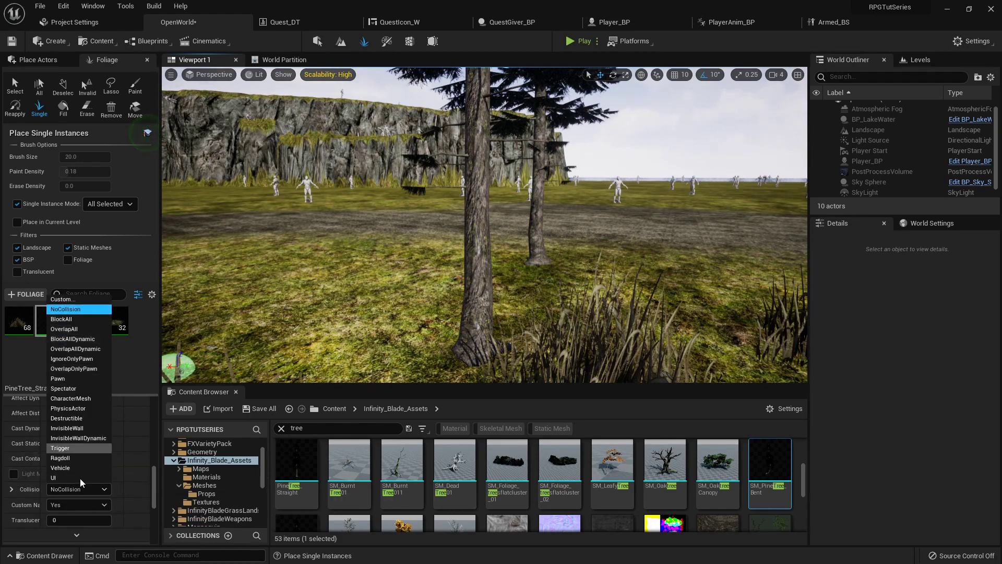
{"action": "left_click", "coordinate": [68, 319]}
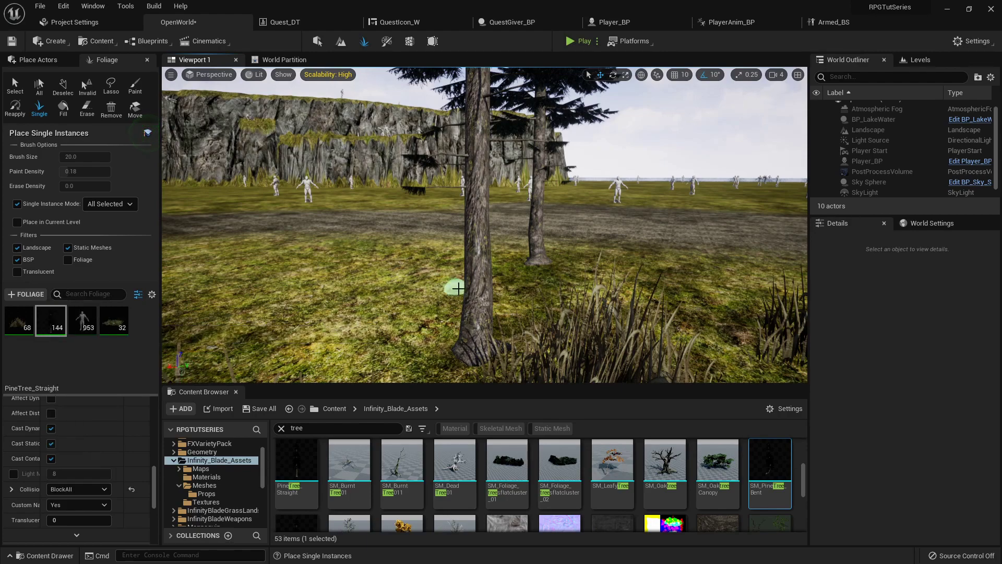
Step: Play-test the level again, running the character around the pine trees to check the new collision preset, and end the session
{"action": "left_click", "coordinate": [578, 41]}
{"action": "key", "text": "w"}
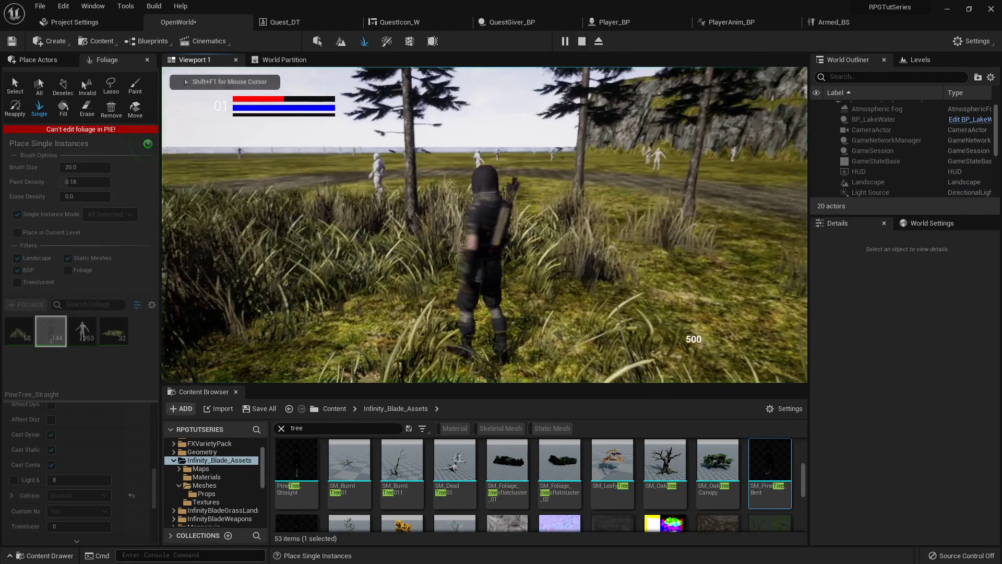
{"action": "key", "text": "a"}
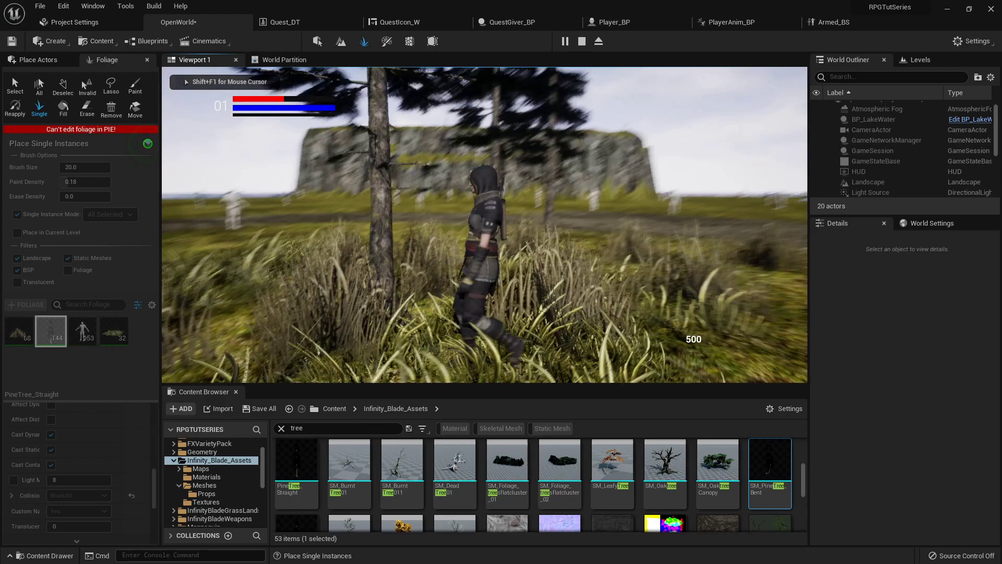
{"action": "key", "text": "w"}
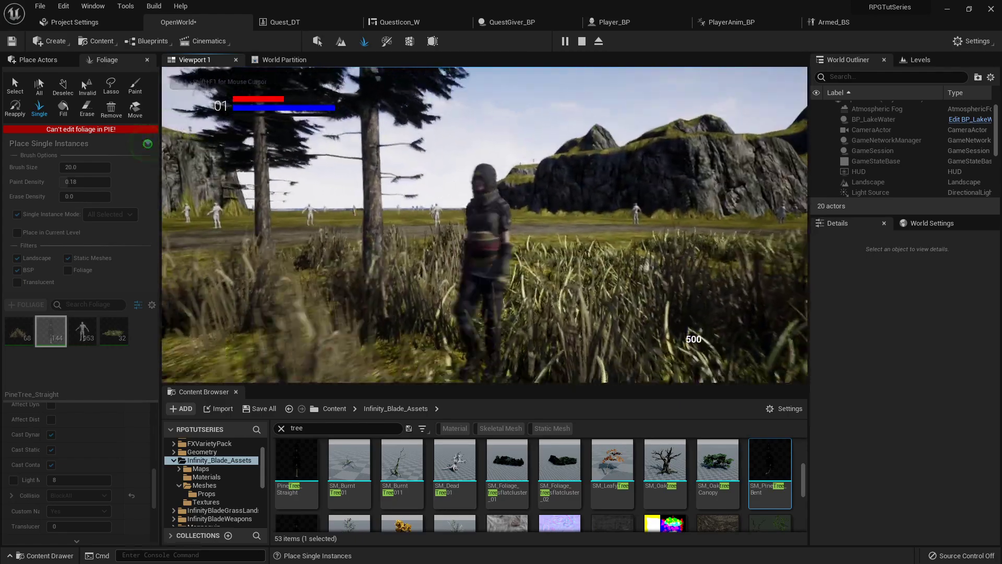
{"action": "key", "text": "a"}
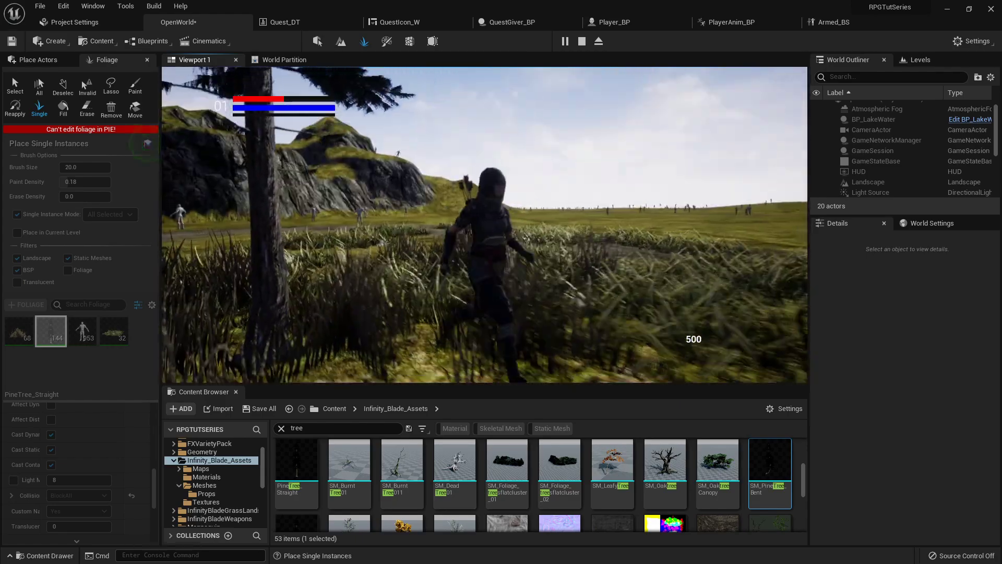
{"action": "key", "text": "w"}
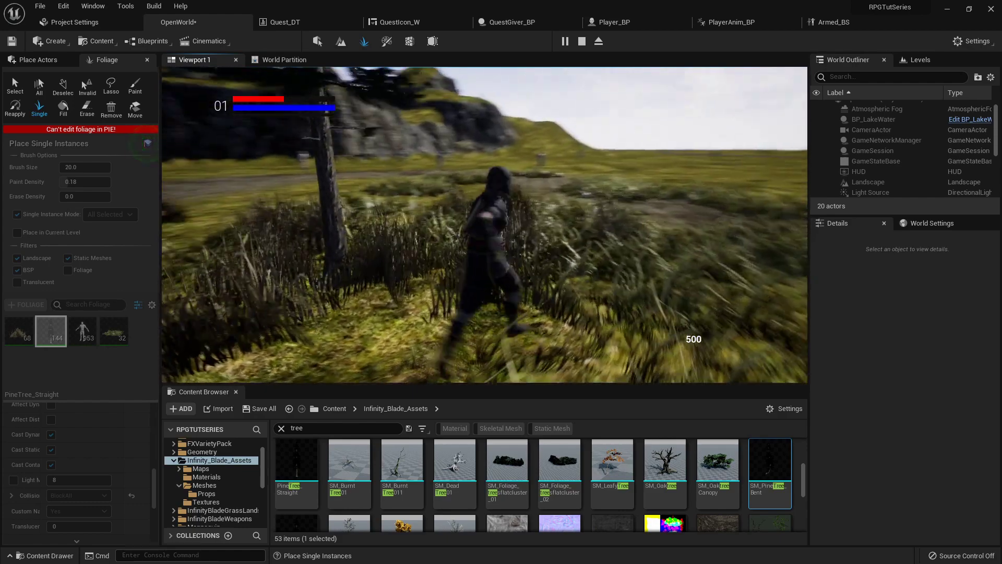
{"action": "key", "text": "Escape"}
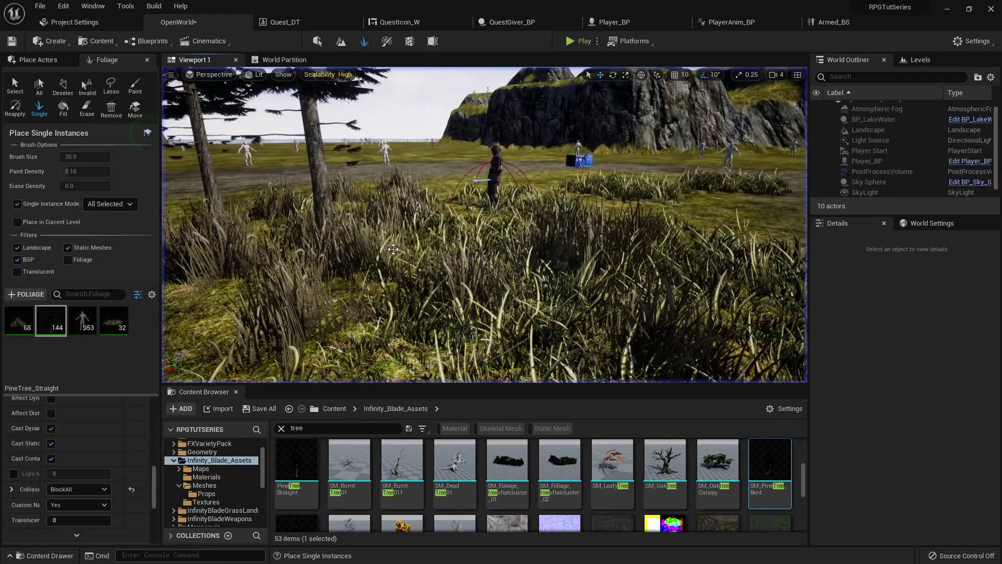
Step: Open the PineTree_Straight static mesh for editing and dock its editor alongside the other open assets
{"action": "mouse_move", "coordinate": [312, 449]}
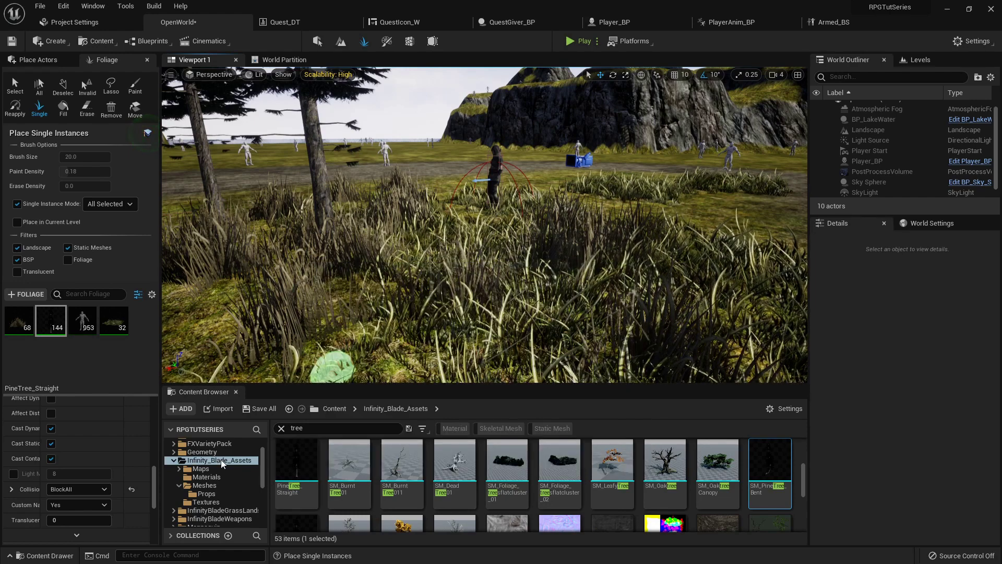
{"action": "right_click", "coordinate": [302, 465]}
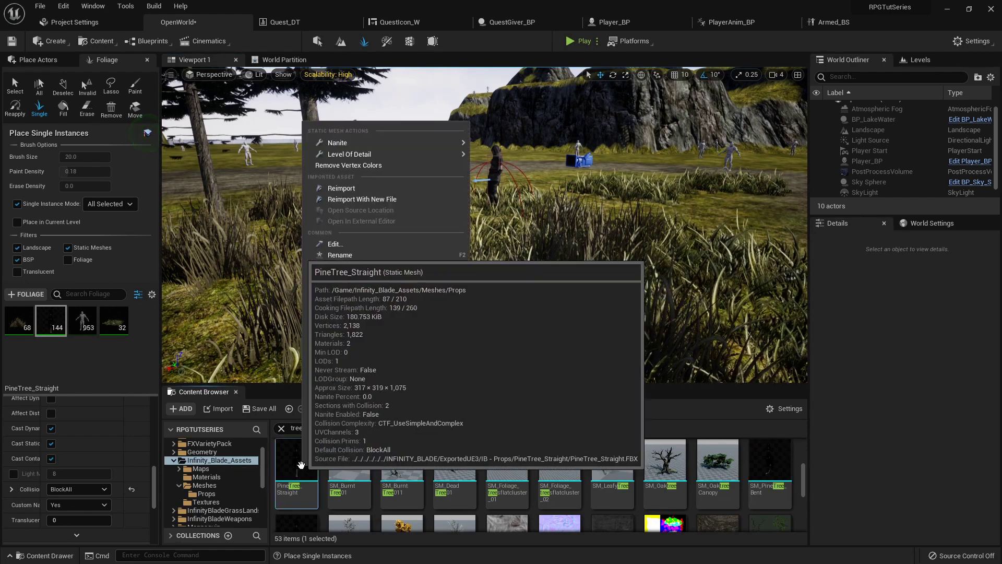
{"action": "double_click", "coordinate": [283, 466]}
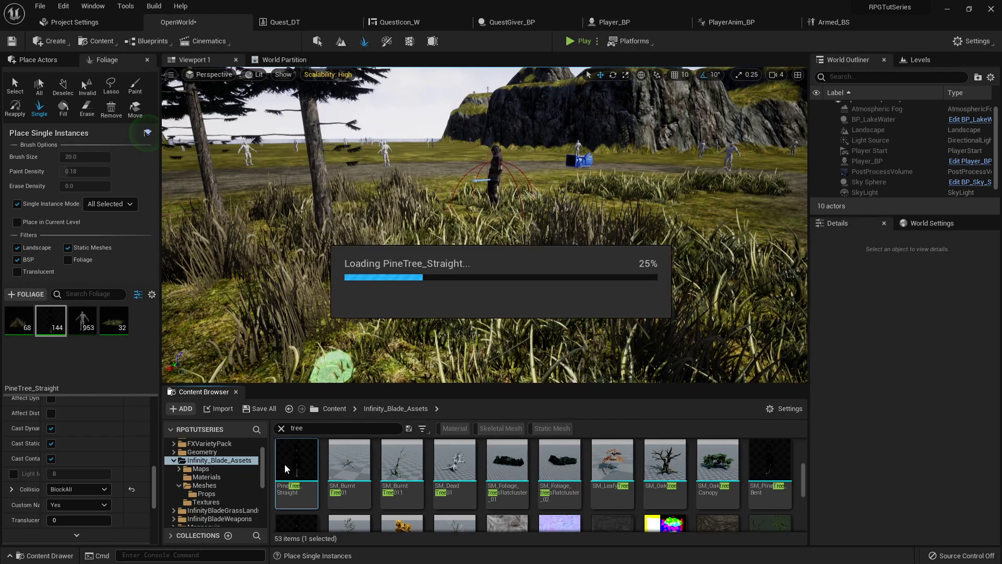
{"action": "left_click_drag", "start_coordinate": [364, 147], "coordinate": [388, 21]}
Step: Display the simple collision of the PineTree_Straight mesh and inspect how it surrounds the trunk and branches
{"action": "left_click", "coordinate": [219, 41]}
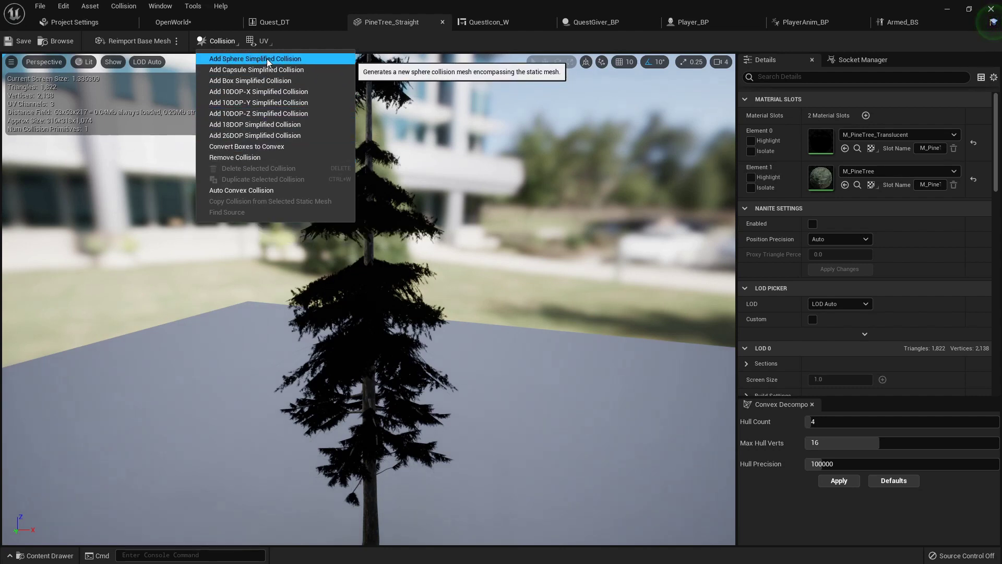
{"action": "left_click", "coordinate": [319, 39]}
{"action": "left_click", "coordinate": [107, 61]}
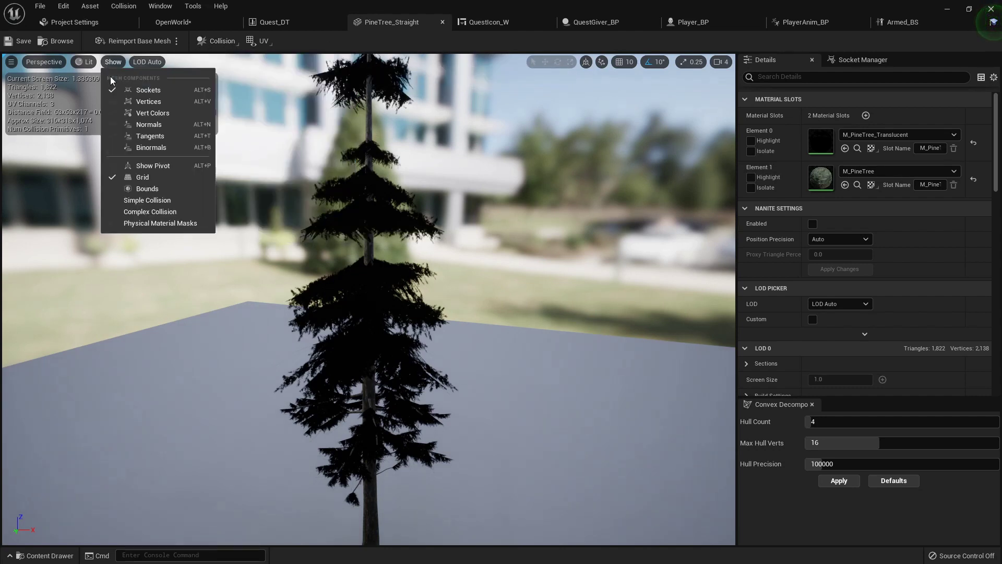
{"action": "left_click", "coordinate": [153, 199]}
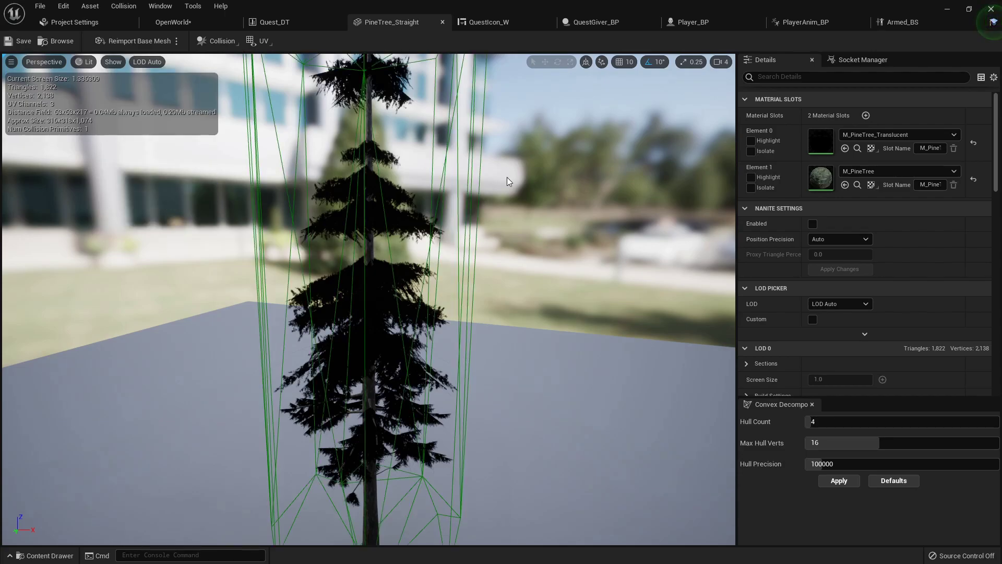
{"action": "right_click_drag", "start_coordinate": [507, 177], "coordinate": [453, 158]}
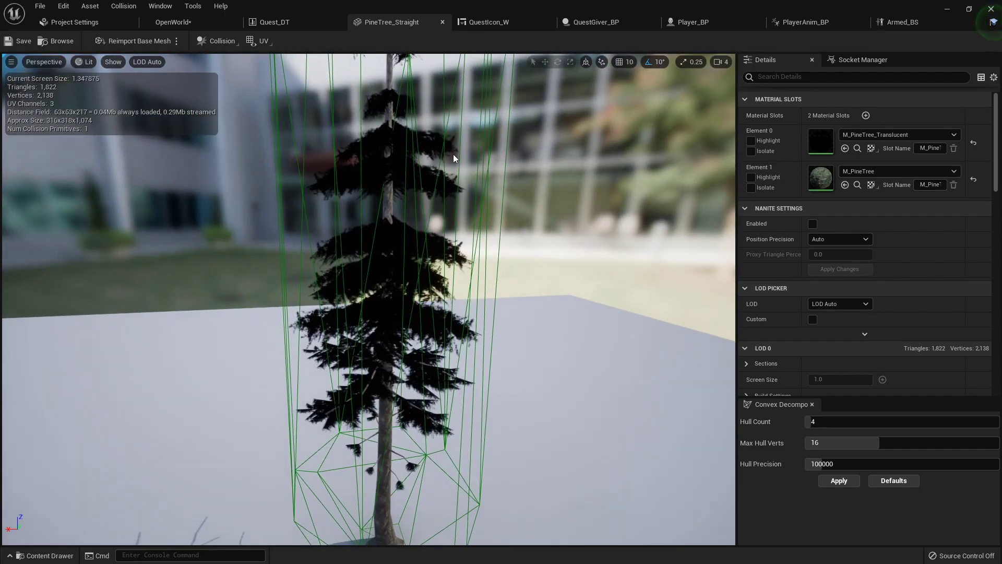
Step: Remove the mesh's existing collision and generate auto convex collision with hull count 4, 16 max hull verts and precision 100000
{"action": "left_click", "coordinate": [215, 41]}
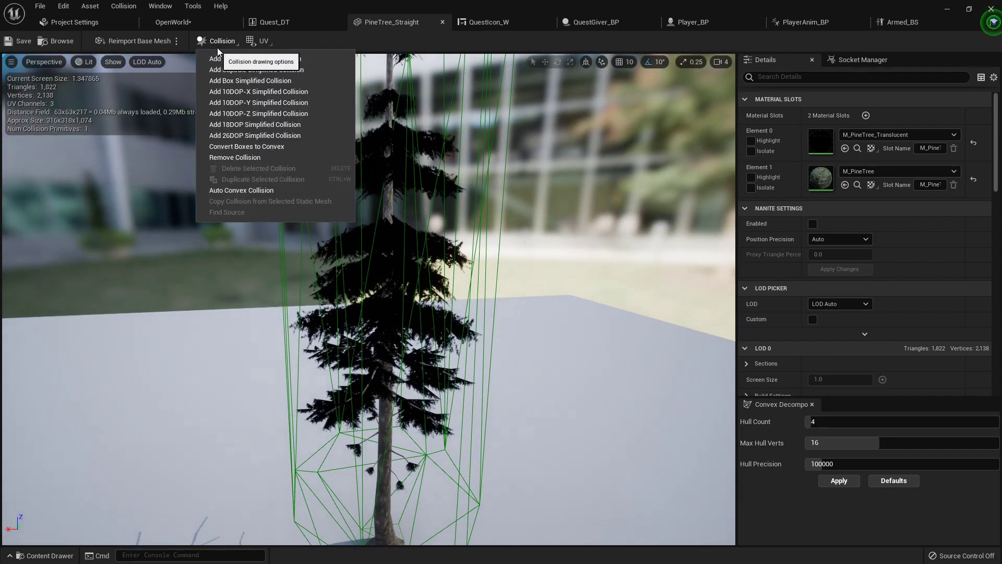
{"action": "left_click", "coordinate": [242, 158]}
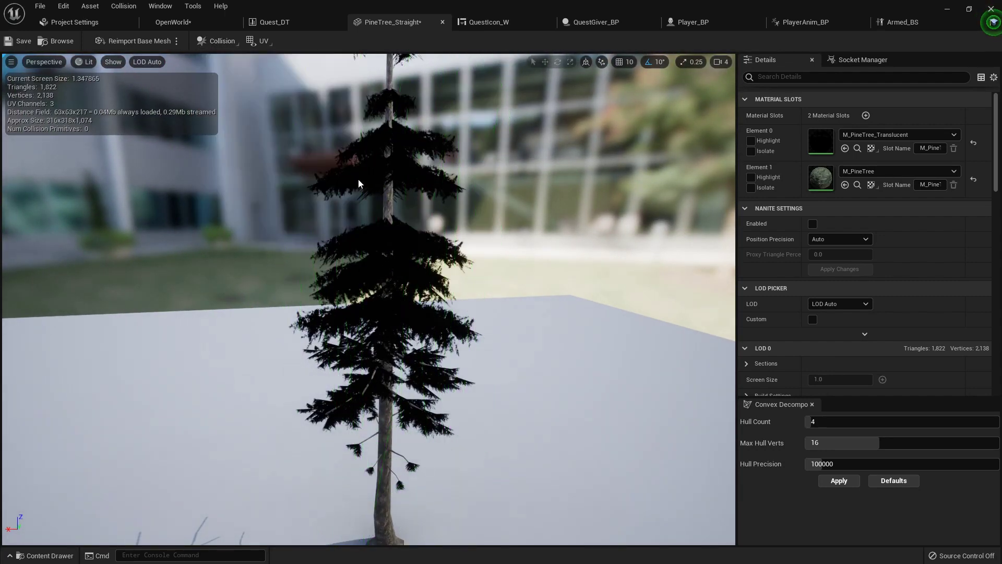
{"action": "left_click", "coordinate": [217, 42]}
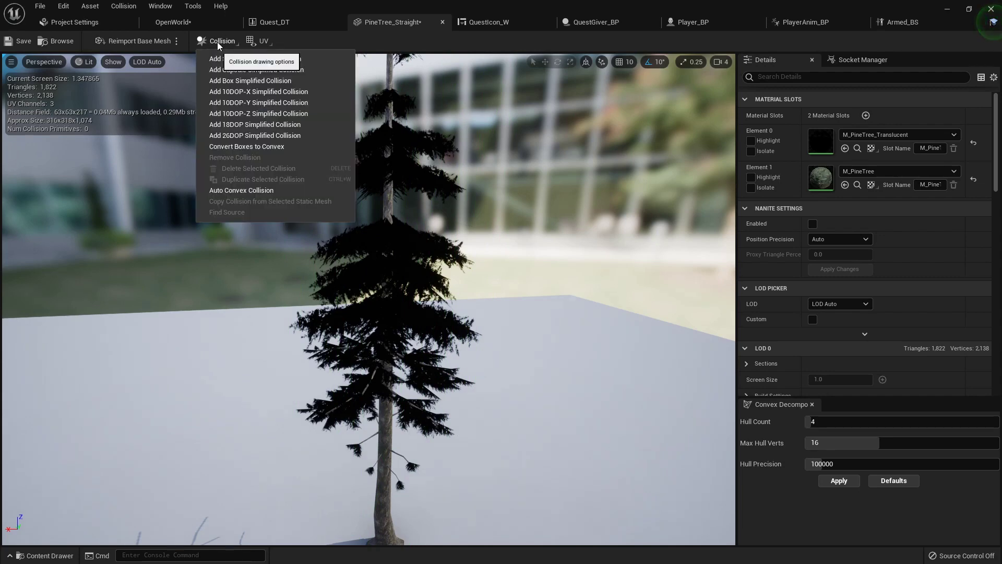
{"action": "left_click", "coordinate": [230, 192]}
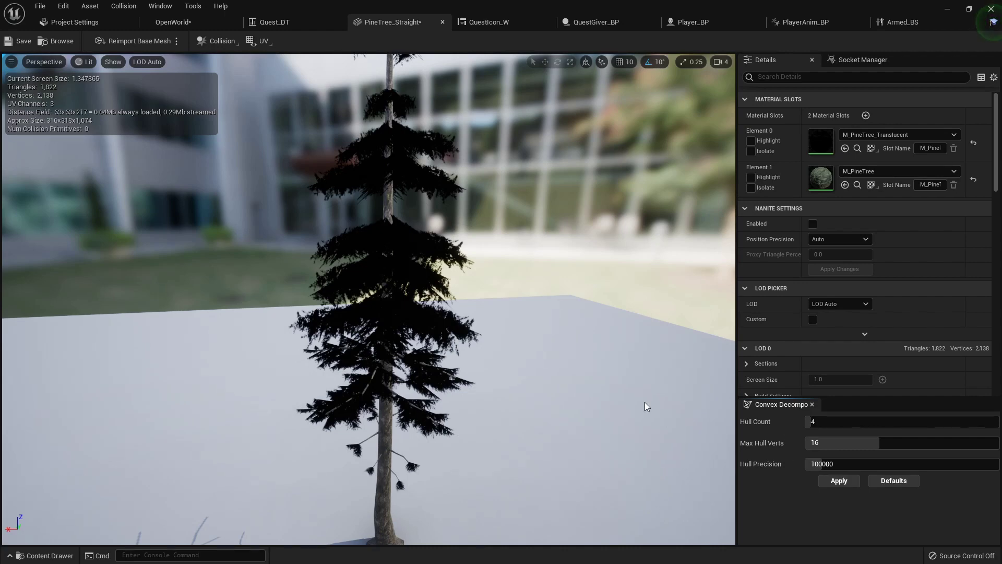
{"action": "right_click_drag", "start_coordinate": [566, 340], "coordinate": [521, 285]}
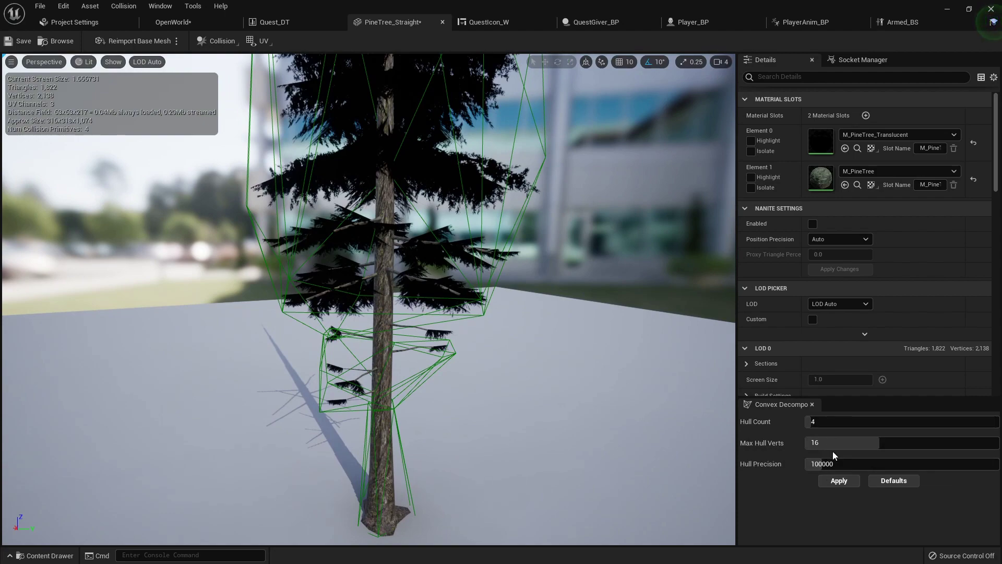
Step: Return to the OpenWorld level, play-test it by running the character into several pine trees, and end the session
{"action": "left_click_drag", "start_coordinate": [619, 418], "coordinate": [527, 328]}
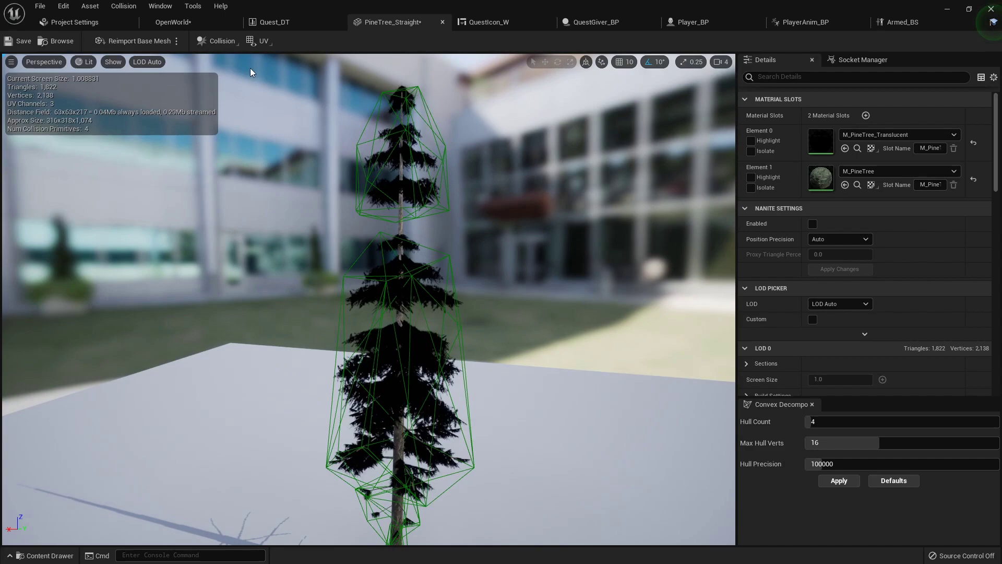
{"action": "left_click", "coordinate": [175, 22]}
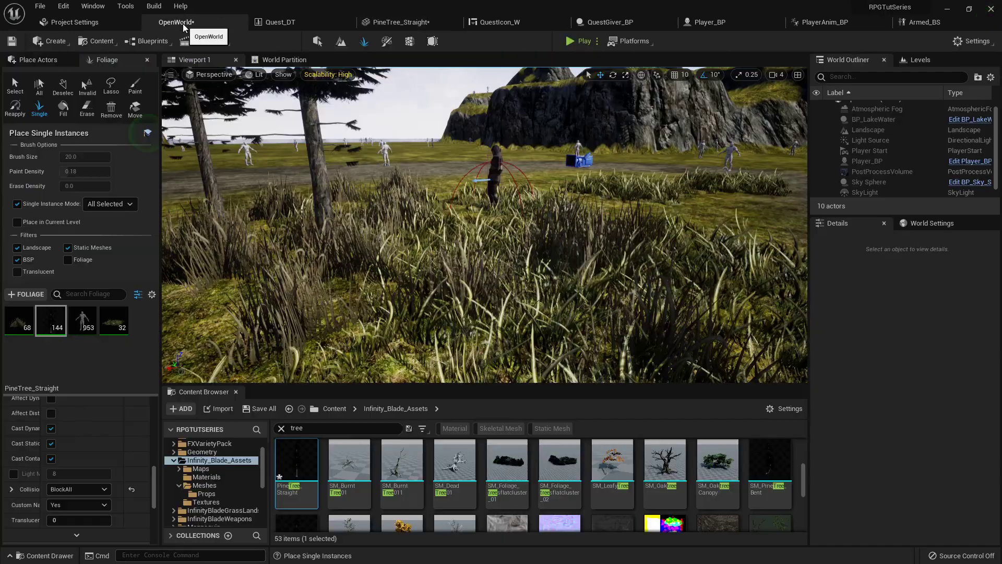
{"action": "left_click", "coordinate": [579, 42]}
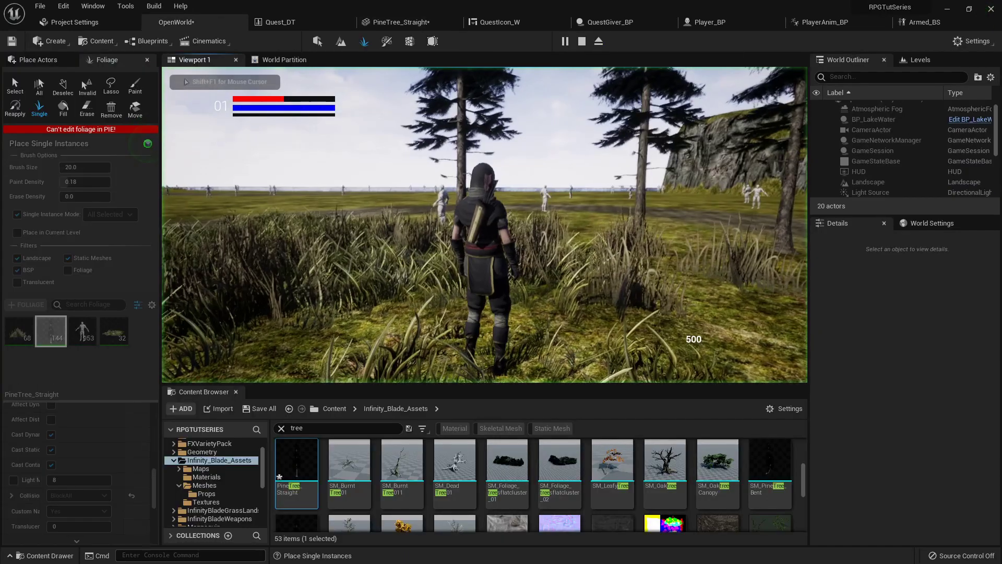
{"action": "key", "text": "w"}
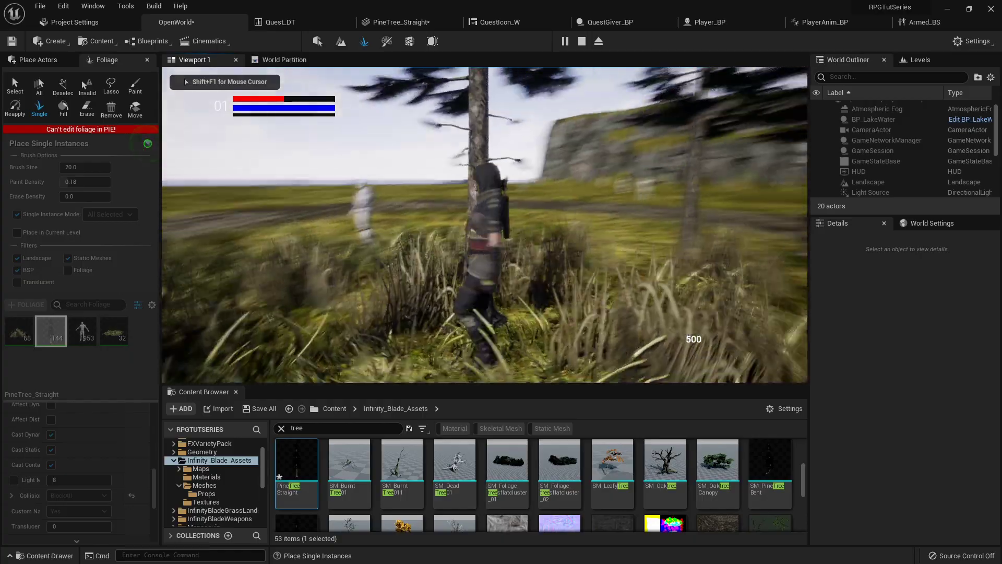
{"action": "key", "text": "w"}
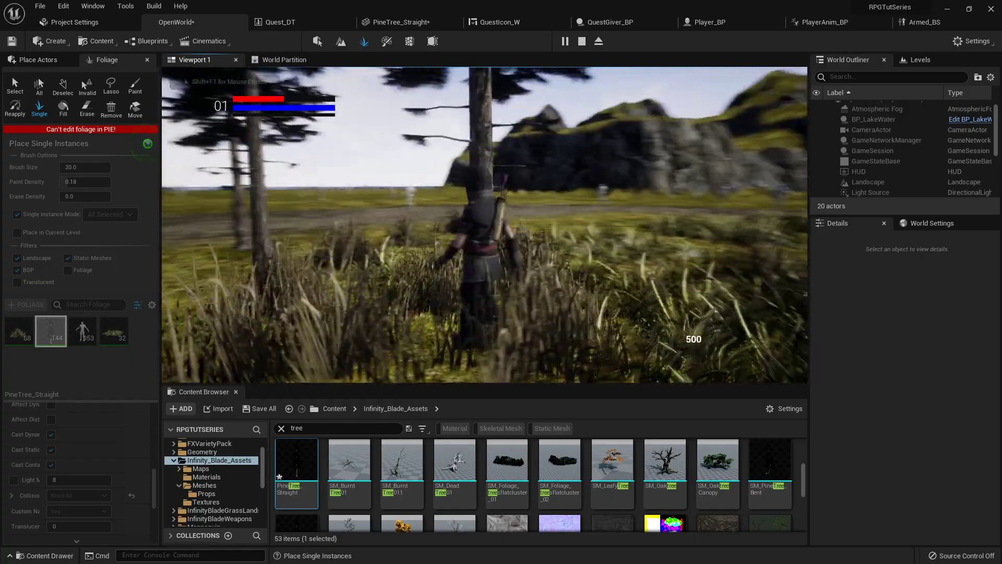
{"action": "key", "text": "w"}
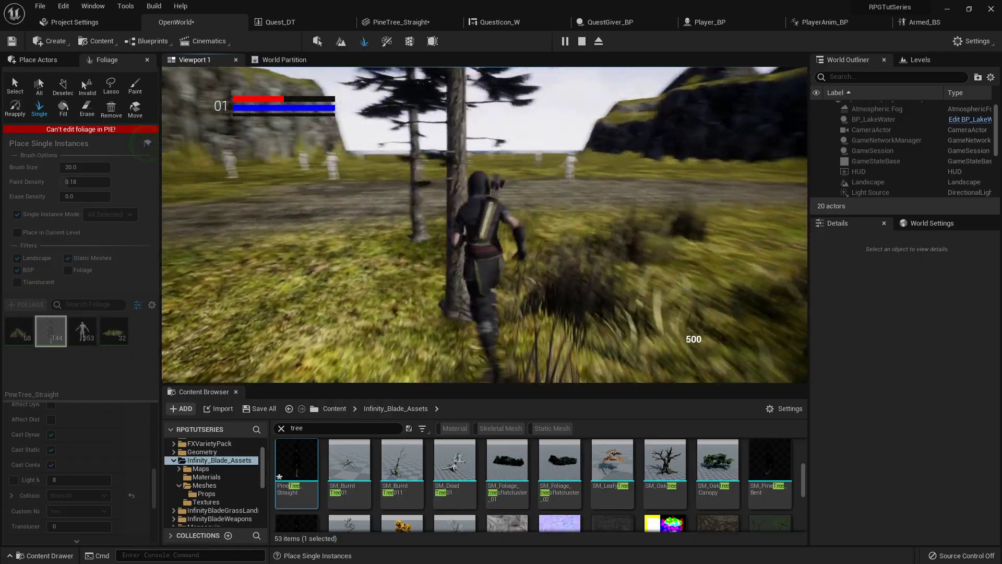
{"action": "key", "text": "w"}
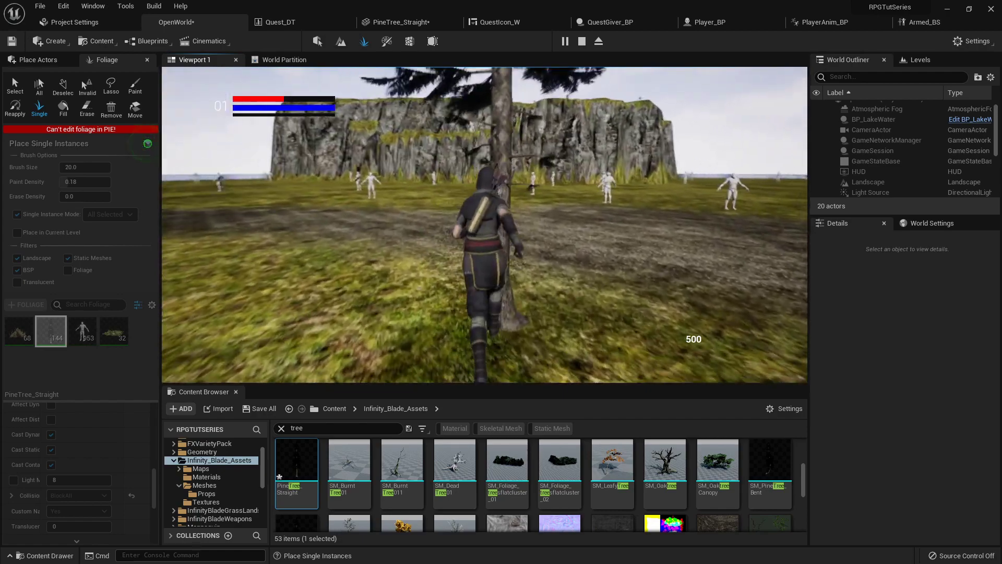
{"action": "key", "text": "w"}
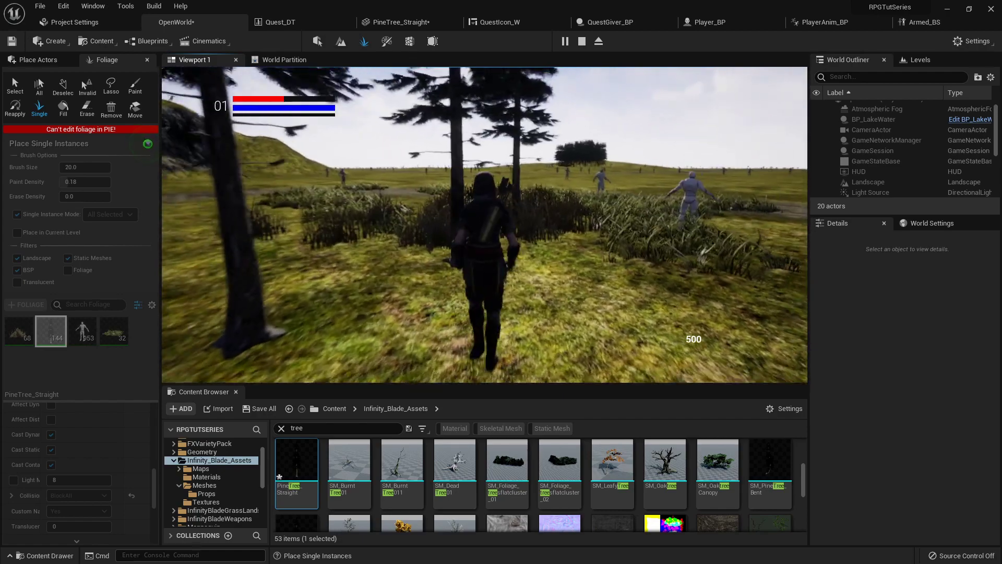
{"action": "key", "text": "Escape"}
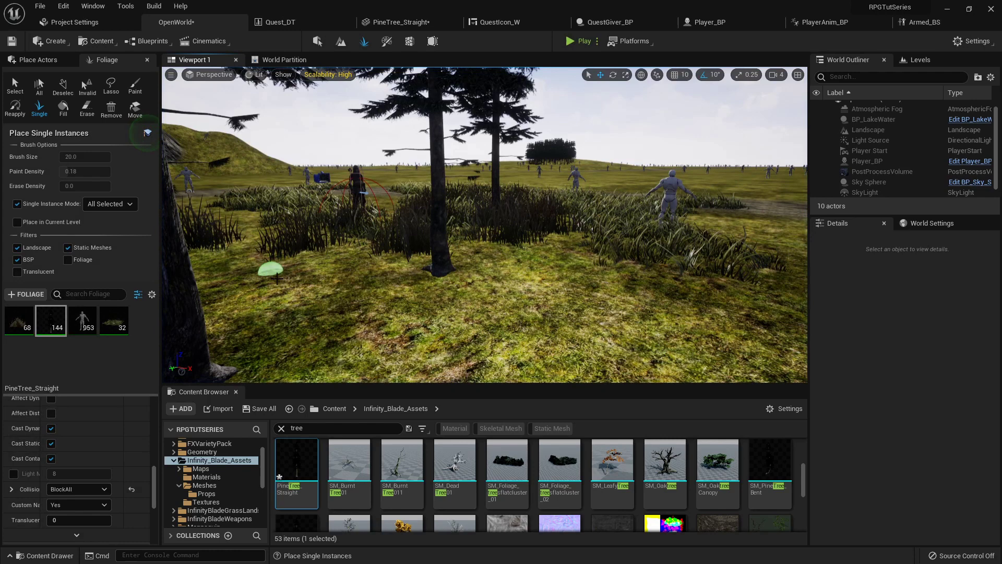
Step: Examine the scalability options of the PineTree_Straight foliage type and look through the editor for the engine scalability settings
{"action": "scroll", "coordinate": [89, 475], "scroll_direction": "down", "scroll_amount": 3}
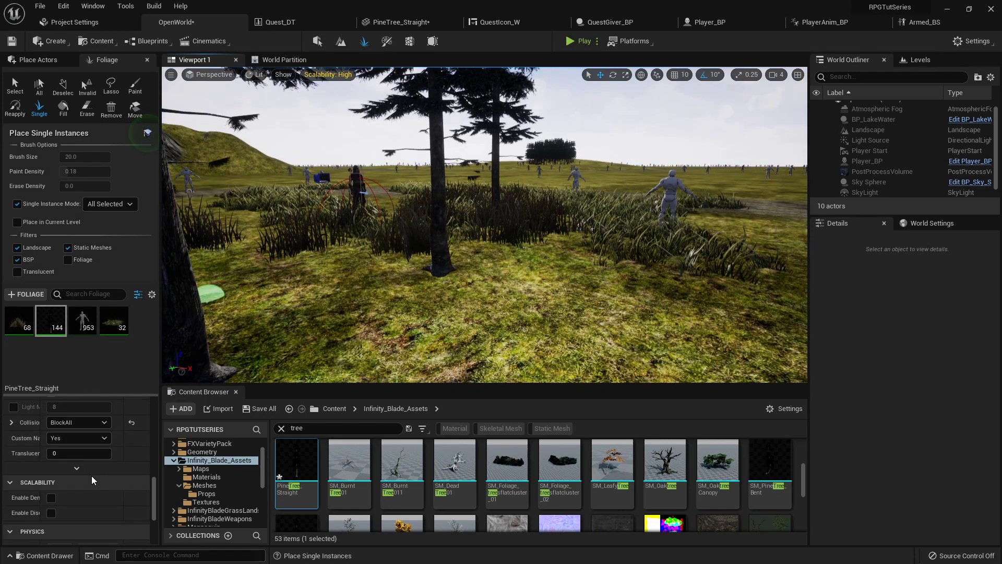
{"action": "scroll", "coordinate": [63, 480], "scroll_direction": "down", "scroll_amount": 1}
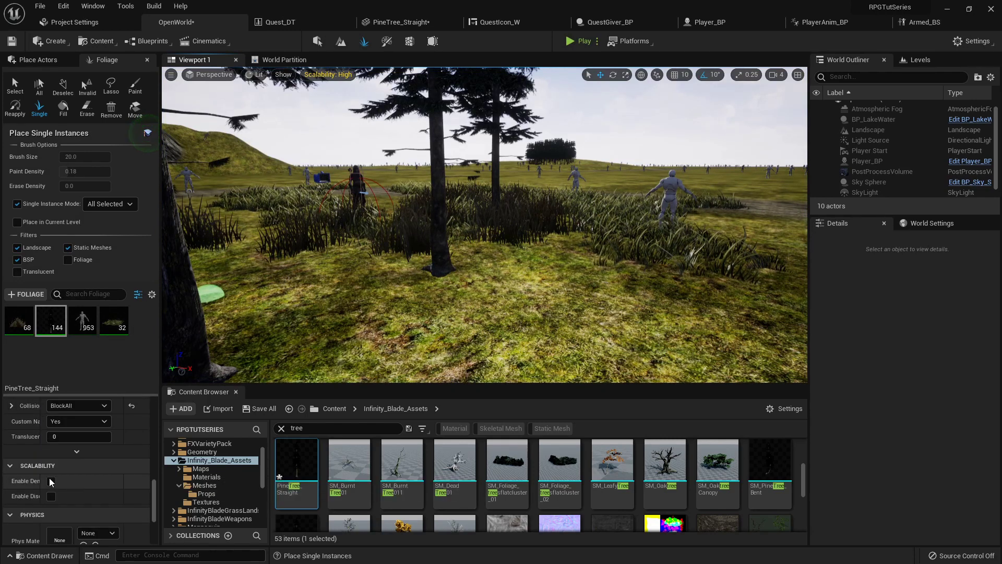
{"action": "mouse_move", "coordinate": [26, 483]}
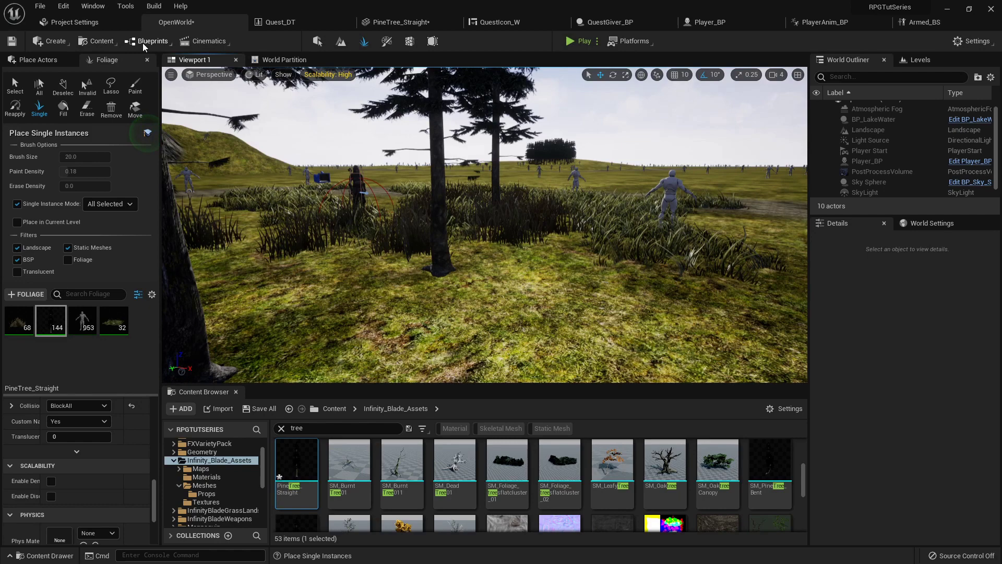
{"action": "left_click", "coordinate": [128, 7]}
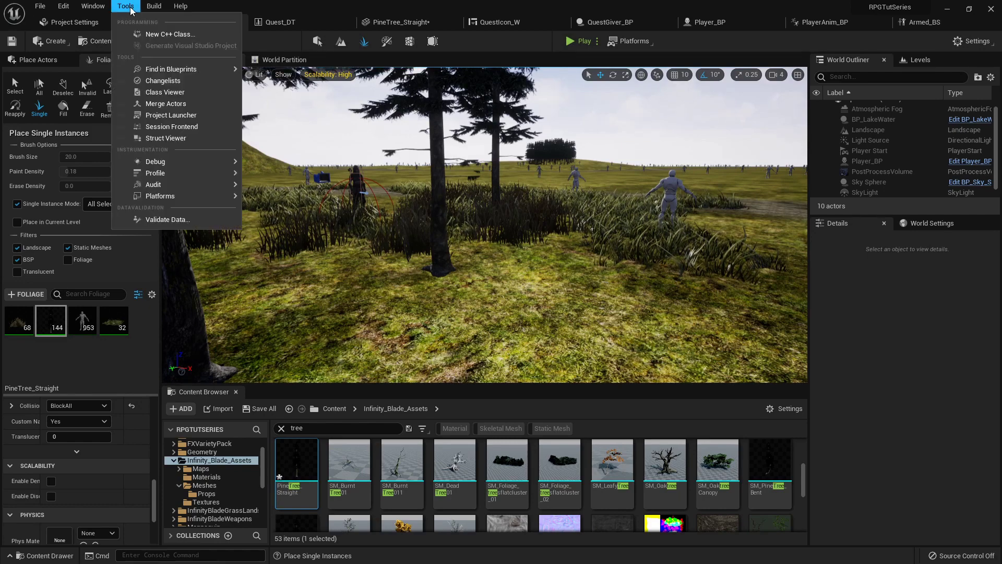
{"action": "left_click", "coordinate": [524, 55]}
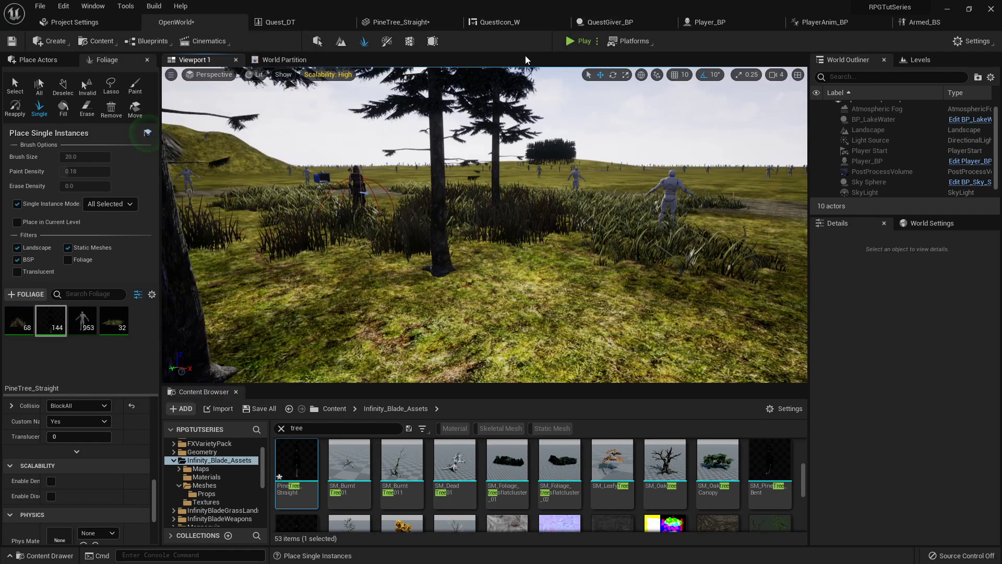
{"action": "left_click", "coordinate": [599, 41]}
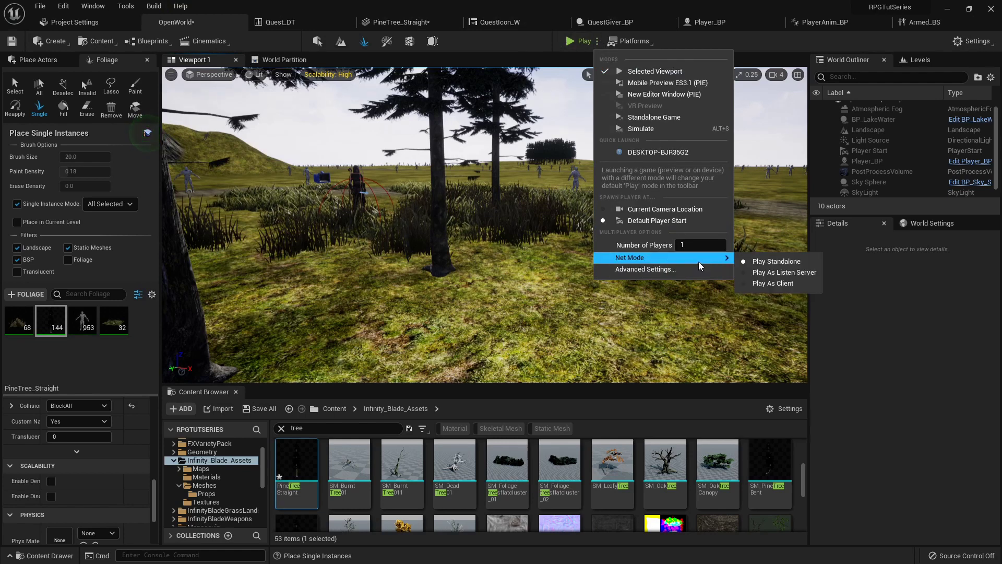
{"action": "left_click", "coordinate": [242, 40]}
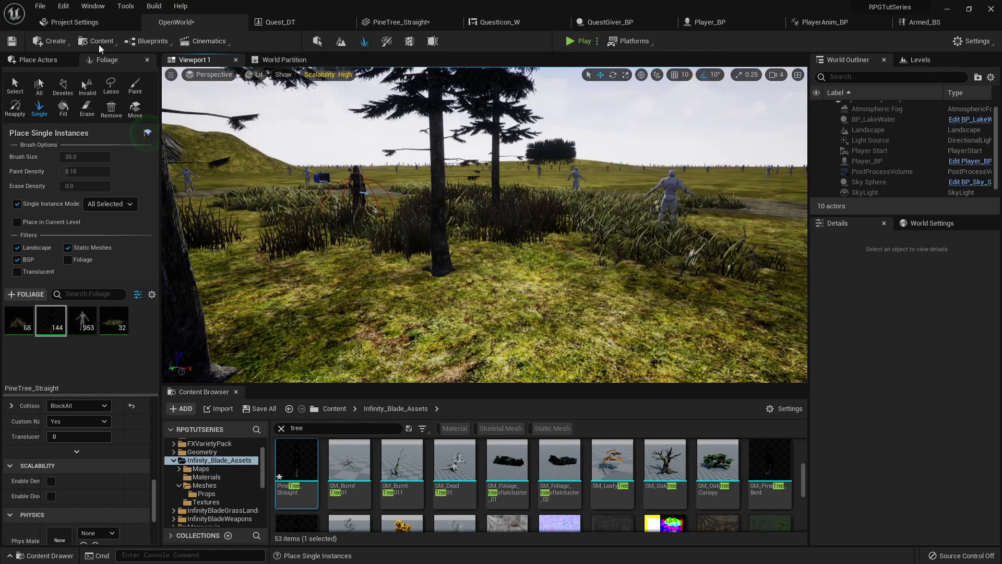
{"action": "left_click", "coordinate": [93, 6]}
{"action": "mouse_move", "coordinate": [125, 6]}
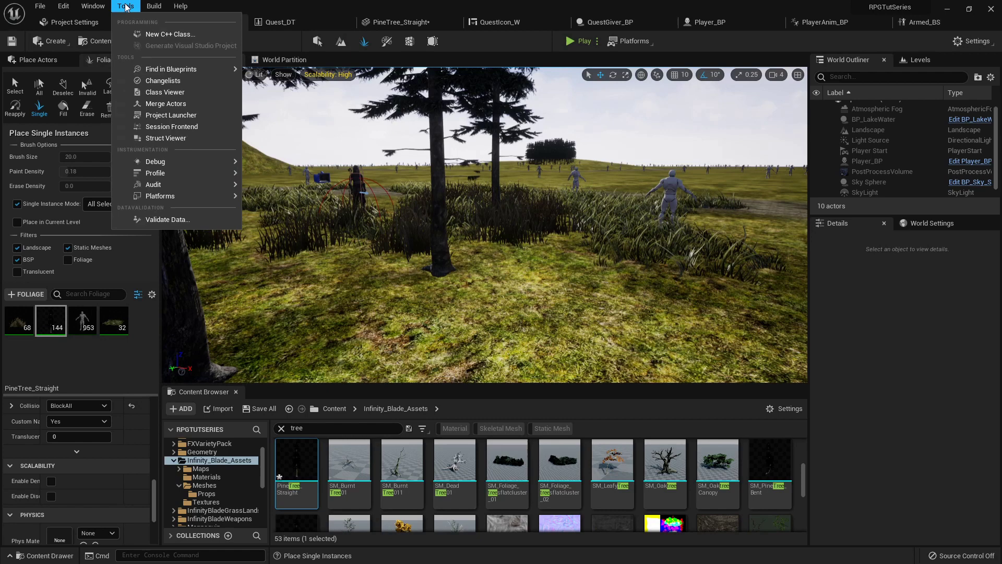
{"action": "mouse_move", "coordinate": [183, 196]}
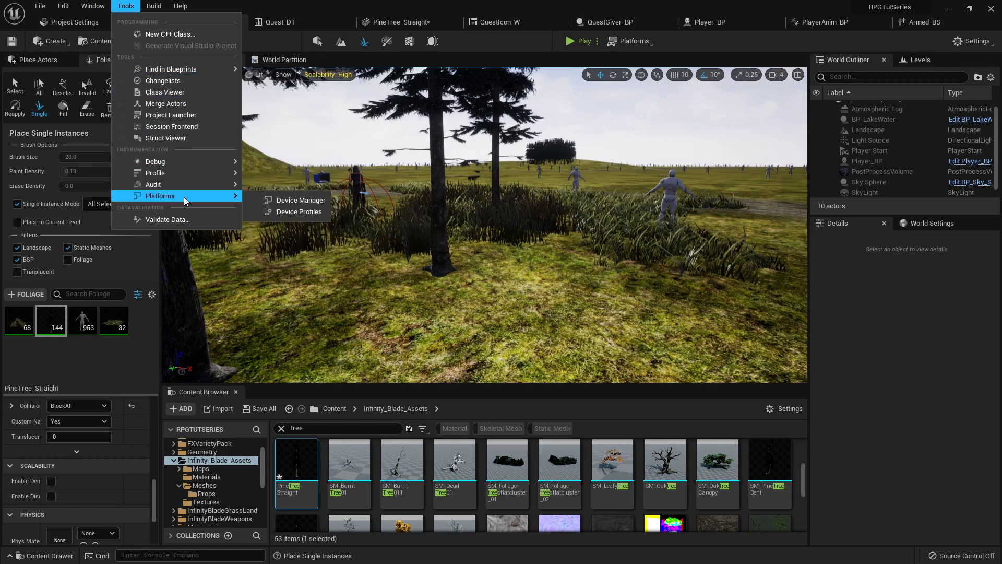
{"action": "left_click", "coordinate": [246, 4]}
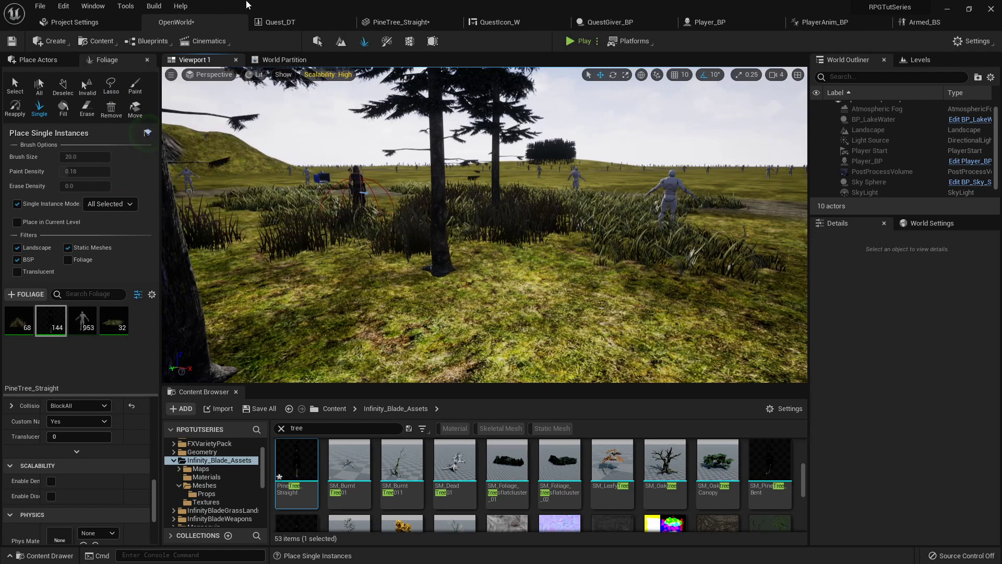
{"action": "left_click", "coordinate": [171, 74]}
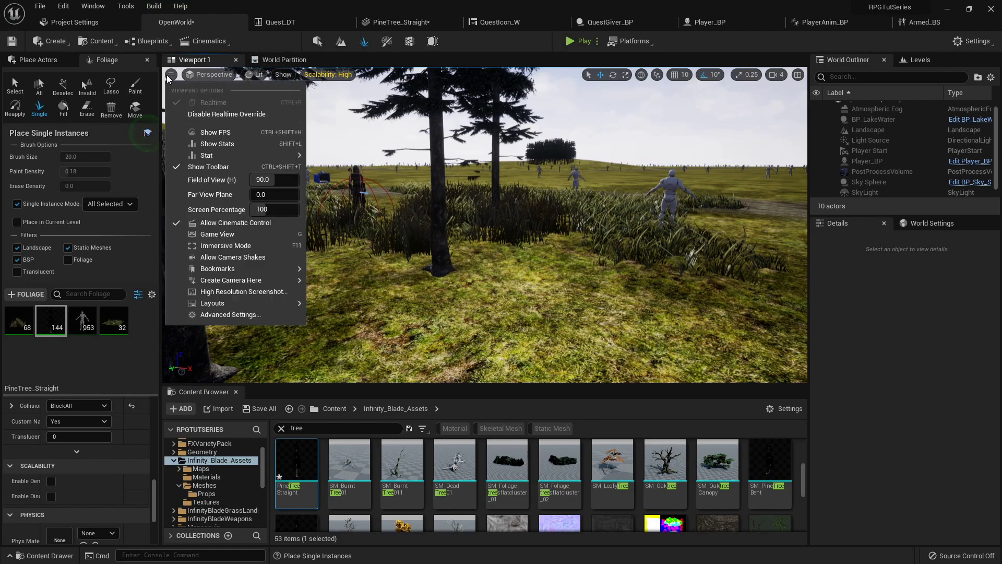
{"action": "mouse_move", "coordinate": [261, 268]}
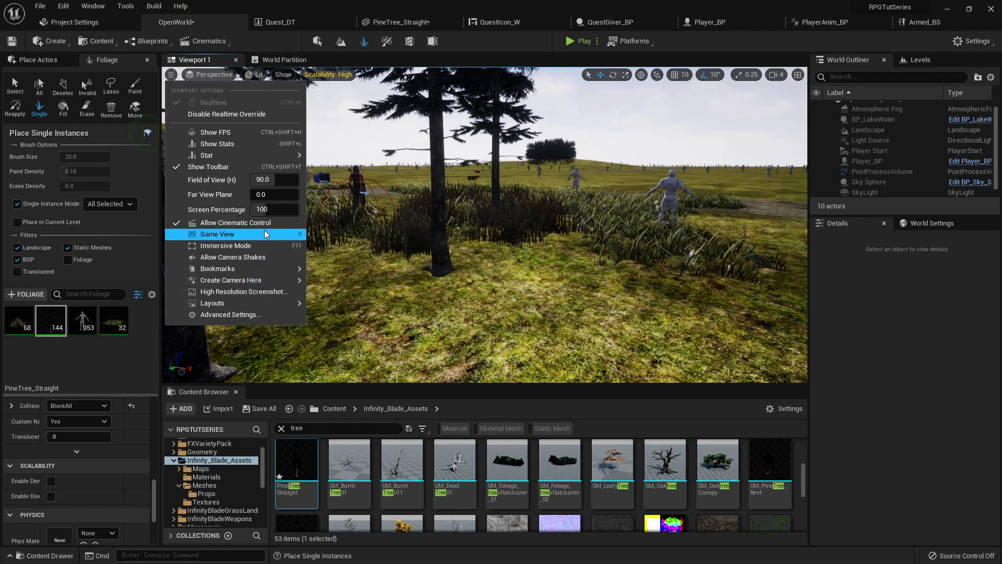
{"action": "left_click", "coordinate": [272, 40]}
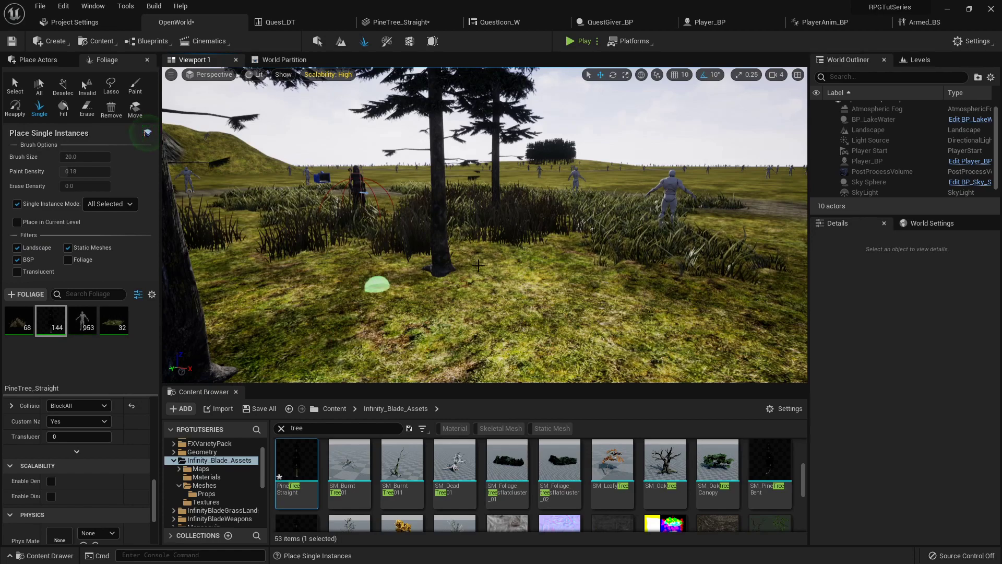
{"action": "right_click_drag", "start_coordinate": [478, 265], "coordinate": [481, 266]}
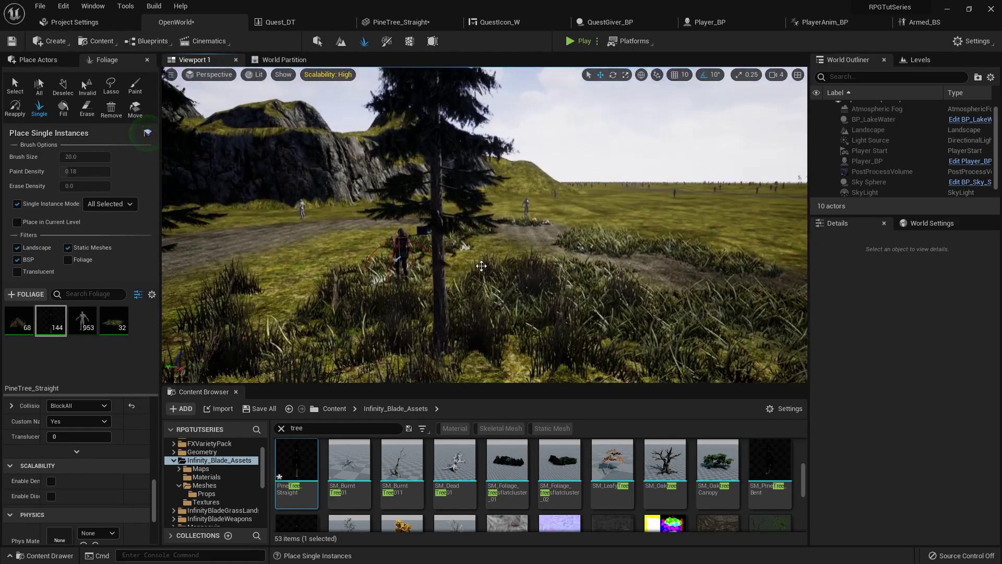
{"action": "right_click_drag", "start_coordinate": [532, 306], "coordinate": [525, 302]}
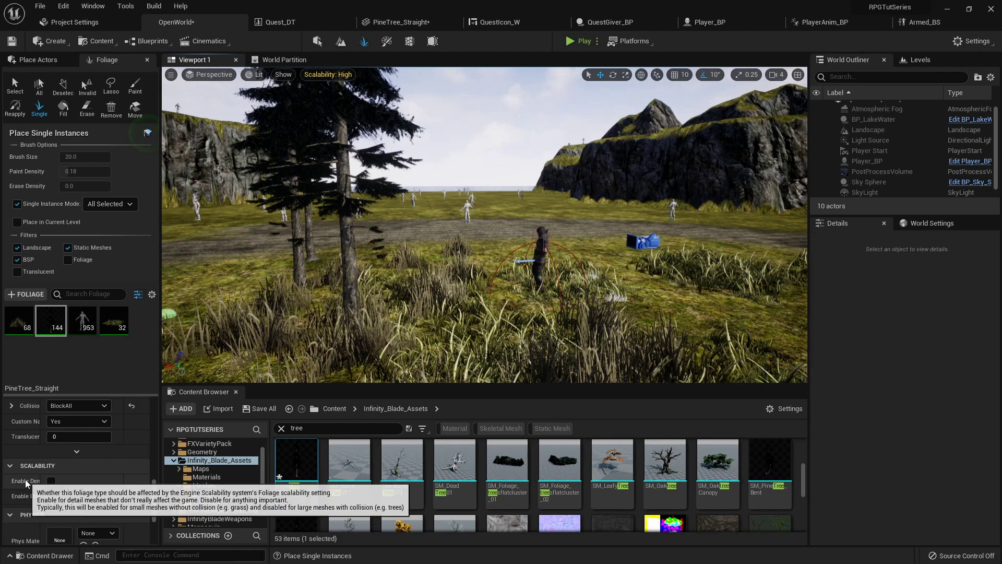
Step: Turn off single instance mode for foliage painting and erase the pine trees standing near the player character
{"action": "scroll", "coordinate": [105, 477], "scroll_direction": "up", "scroll_amount": 5}
{"action": "scroll", "coordinate": [102, 480], "scroll_direction": "up", "scroll_amount": 5}
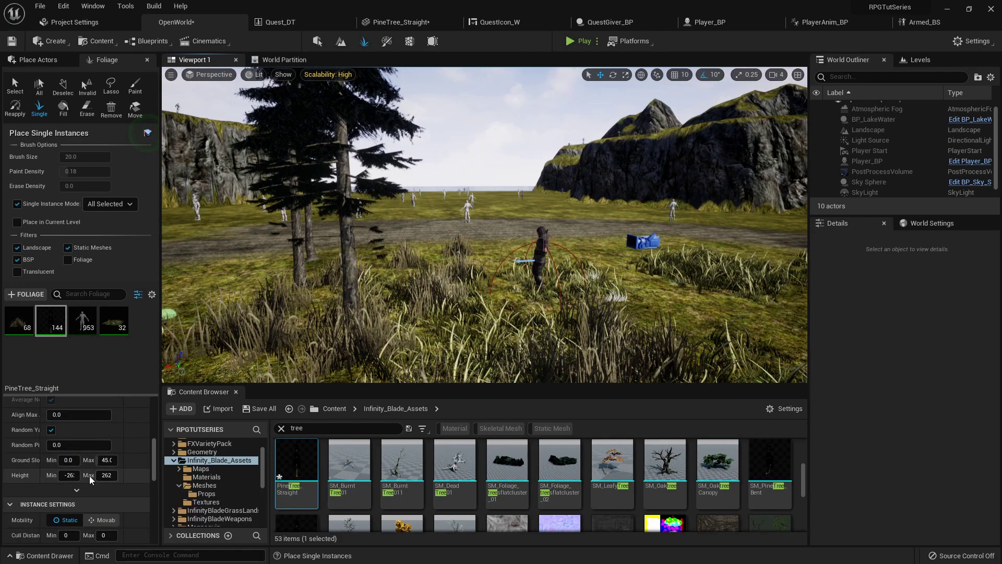
{"action": "scroll", "coordinate": [100, 466], "scroll_direction": "up", "scroll_amount": 1}
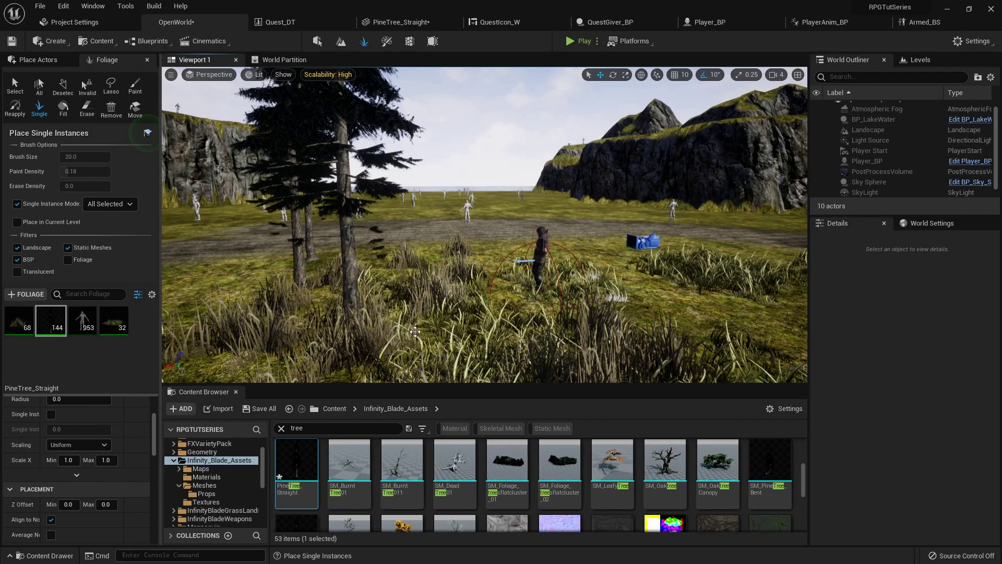
{"action": "right_click_drag", "start_coordinate": [230, 355], "coordinate": [125, 355]}
{"action": "left_click", "coordinate": [17, 204]}
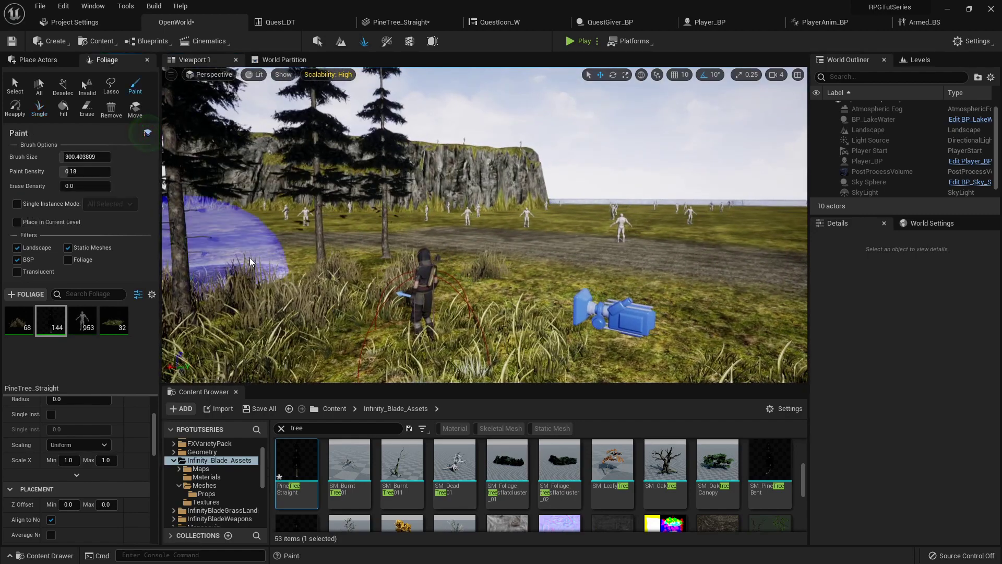
{"action": "left_click_drag", "start_coordinate": [387, 233], "coordinate": [193, 224], "text": "shift"}
{"action": "right_click_drag", "start_coordinate": [193, 225], "coordinate": [162, 225]}
{"action": "right_click_drag", "start_coordinate": [454, 225], "coordinate": [193, 224]}
Step: Set the PineTree_Straight foliage's uniform Scale X range to a minimum of 0.8 and a maximum of 2.0
{"action": "scroll", "coordinate": [99, 439], "scroll_direction": "up", "scroll_amount": 3}
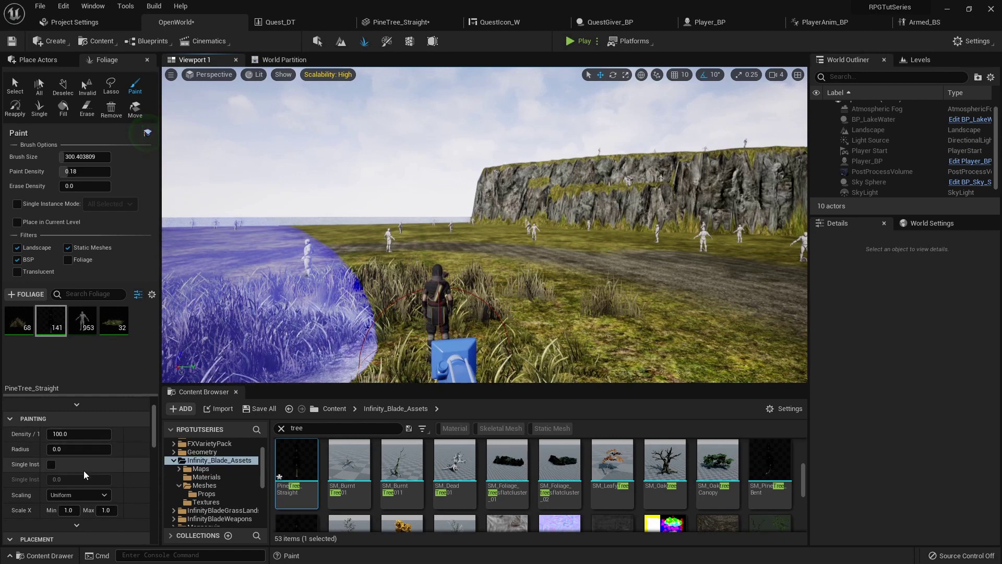
{"action": "scroll", "coordinate": [81, 472], "scroll_direction": "down", "scroll_amount": 2}
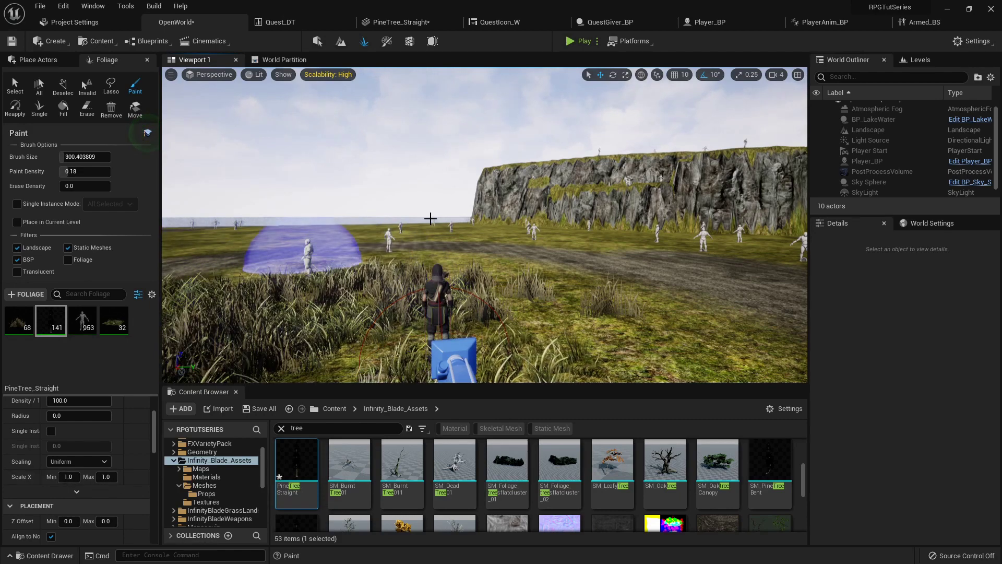
{"action": "left_click", "coordinate": [68, 477]}
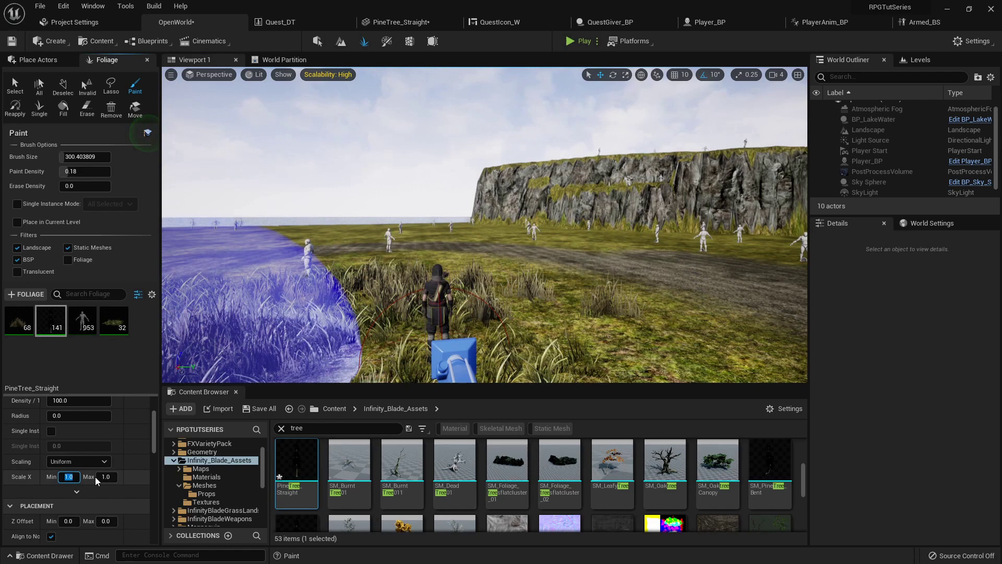
{"action": "type", "text": ".8"}
{"action": "left_click", "coordinate": [108, 477]}
{"action": "type", "text": "2"}
{"action": "key", "text": "Return"}
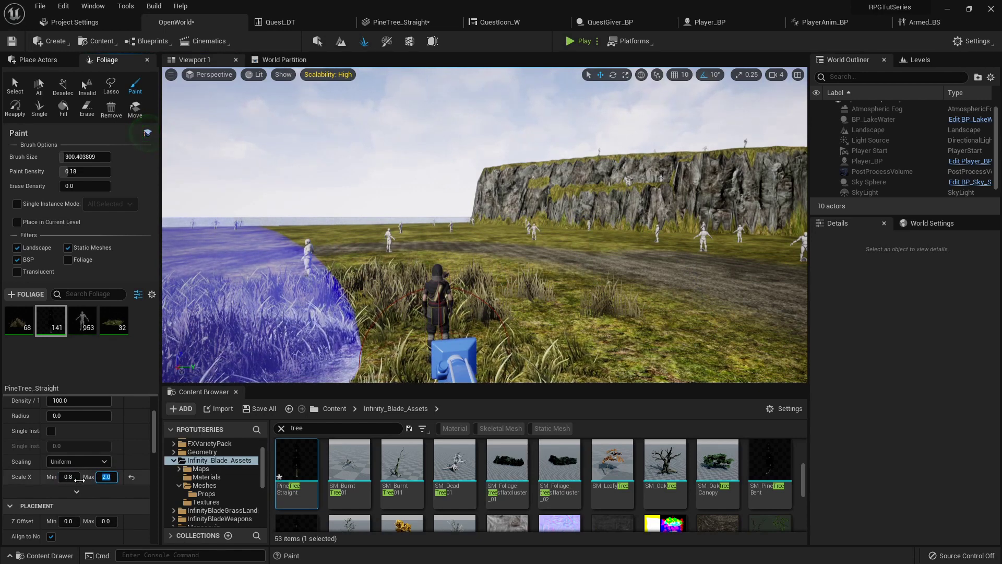
Step: Lower the foliage paint density to 0.01 and paint sparse pine trees of varied size across the grassland around the player
{"action": "mouse_move", "coordinate": [367, 299]}
{"action": "left_mouse_down"}
{"action": "mouse_move", "coordinate": [612, 298]}
{"action": "mouse_move", "coordinate": [574, 300]}
{"action": "mouse_move", "coordinate": [486, 334]}
{"action": "left_mouse_up"}
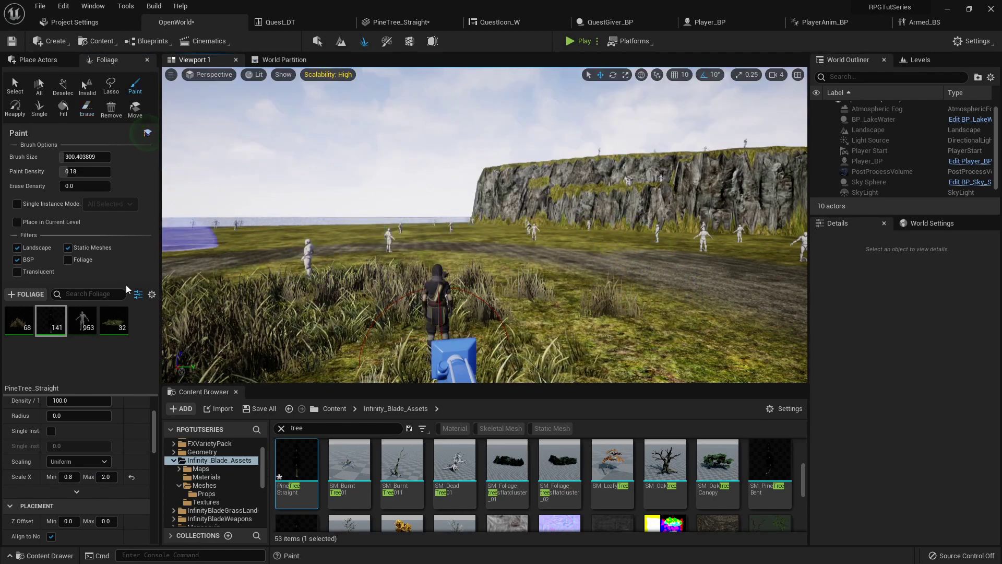
{"action": "left_click", "coordinate": [86, 173]}
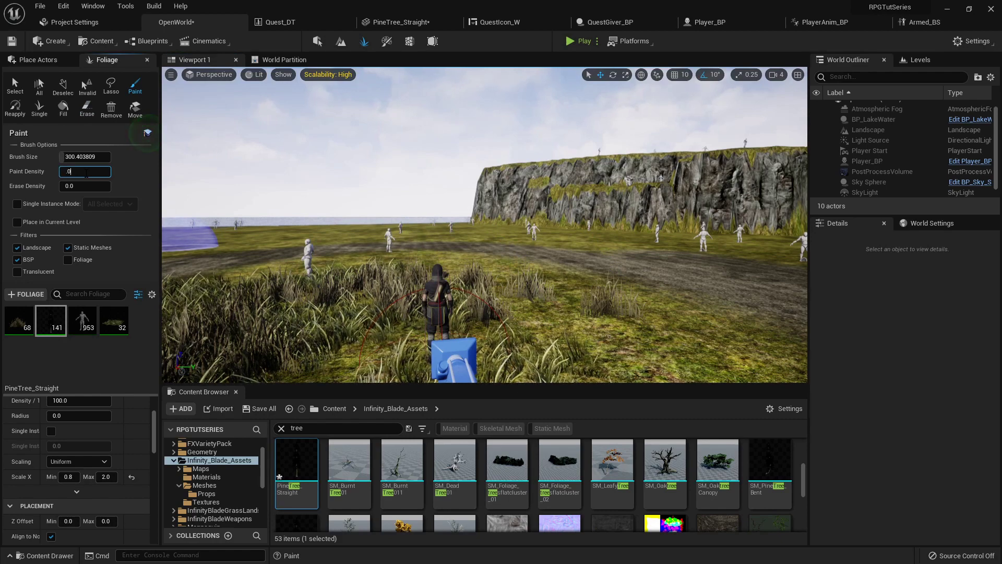
{"action": "mouse_move", "coordinate": [361, 366]}
{"action": "left_mouse_down"}
{"action": "mouse_move", "coordinate": [398, 302]}
{"action": "mouse_move", "coordinate": [649, 313]}
{"action": "mouse_move", "coordinate": [728, 276]}
{"action": "left_mouse_up"}
{"action": "mouse_move", "coordinate": [728, 276]}
{"action": "right_mouse_down"}
{"action": "mouse_move", "coordinate": [736, 245]}
{"action": "mouse_move", "coordinate": [741, 284]}
{"action": "right_mouse_up"}
{"action": "key", "text": "e"}
{"action": "key", "text": "q"}
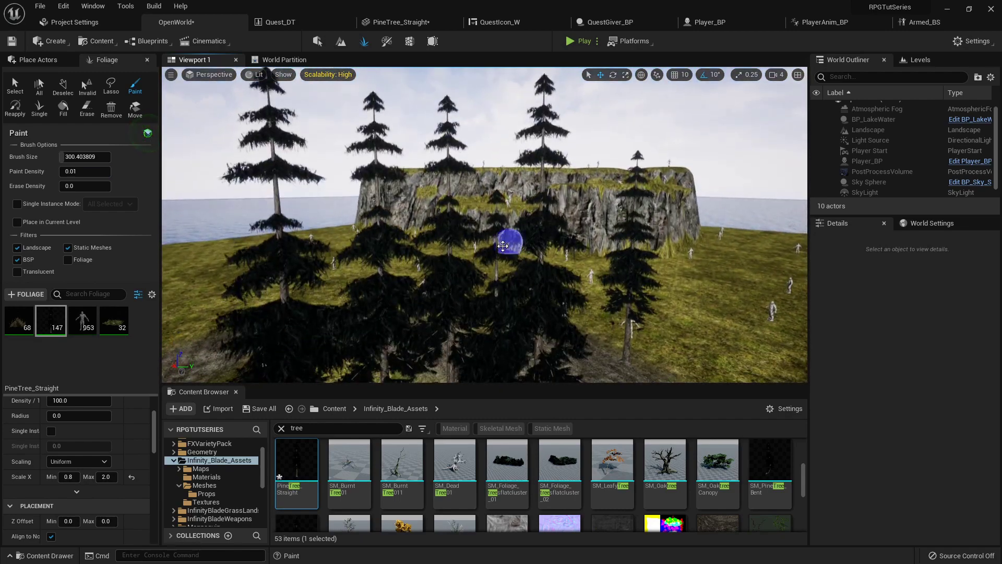
{"action": "right_click_drag", "start_coordinate": [596, 216], "coordinate": [573, 223]}
{"action": "key", "text": "s"}
{"action": "mouse_move", "coordinate": [573, 224]}
{"action": "left_mouse_down"}
{"action": "mouse_move", "coordinate": [313, 260]}
{"action": "mouse_move", "coordinate": [518, 295]}
{"action": "mouse_move", "coordinate": [425, 152]}
{"action": "left_mouse_up"}
{"action": "mouse_move", "coordinate": [327, 191]}
{"action": "left_mouse_down"}
{"action": "mouse_move", "coordinate": [436, 302]}
{"action": "mouse_move", "coordinate": [331, 358]}
{"action": "mouse_move", "coordinate": [562, 313]}
{"action": "left_mouse_up"}
Step: Playtest the level by running the player character among the painted pine trees to check their look and size
{"action": "left_click", "coordinate": [583, 42]}
{"action": "key", "text": "w"}
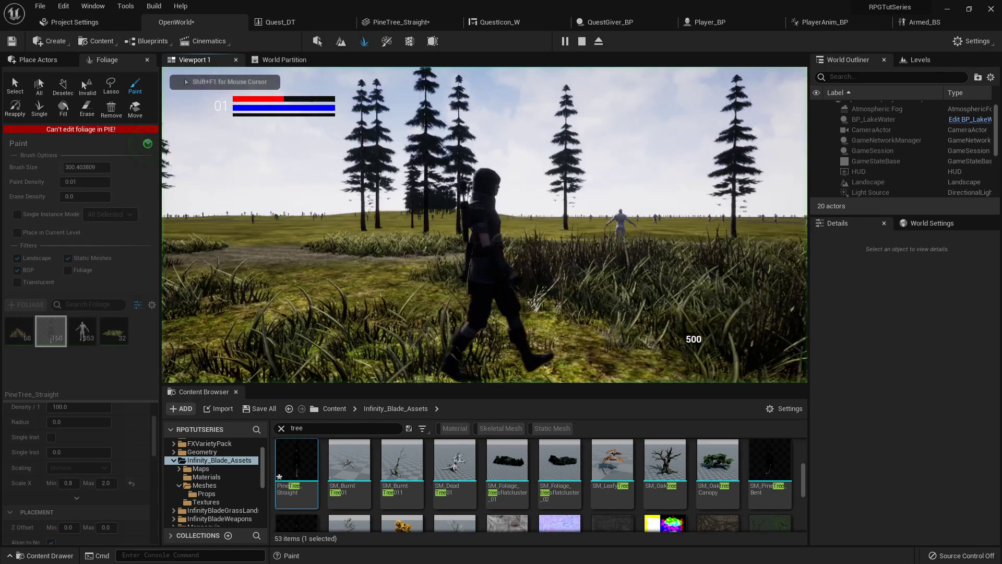
{"action": "key", "text": "d"}
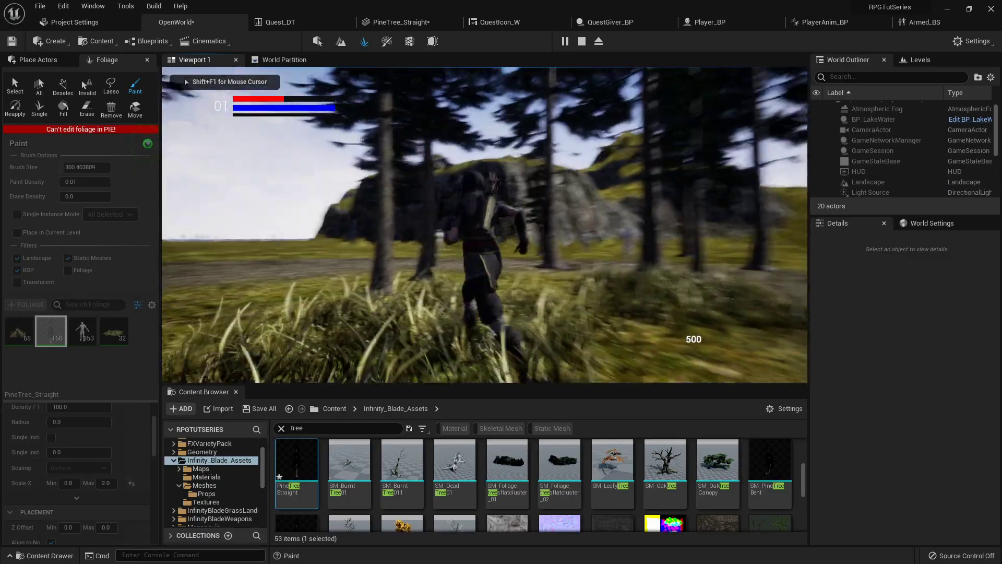
{"action": "key", "text": "a"}
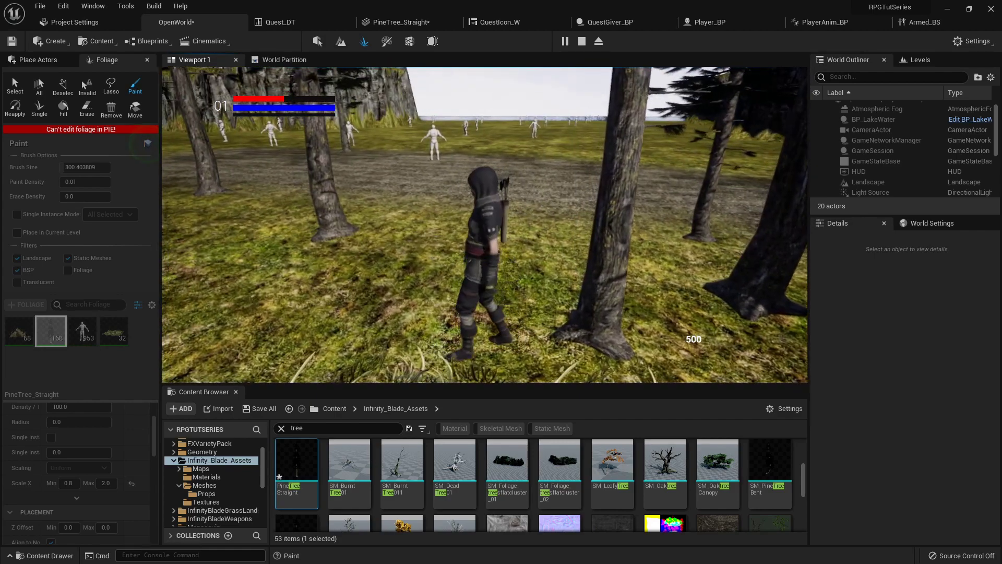
{"action": "key", "text": "Escape"}
Step: Set the PineTree_Straight foliage's maximum Z Offset to 100 and paint a test tree to see how it sits above the ground
{"action": "scroll", "coordinate": [93, 472], "scroll_direction": "down", "scroll_amount": 3}
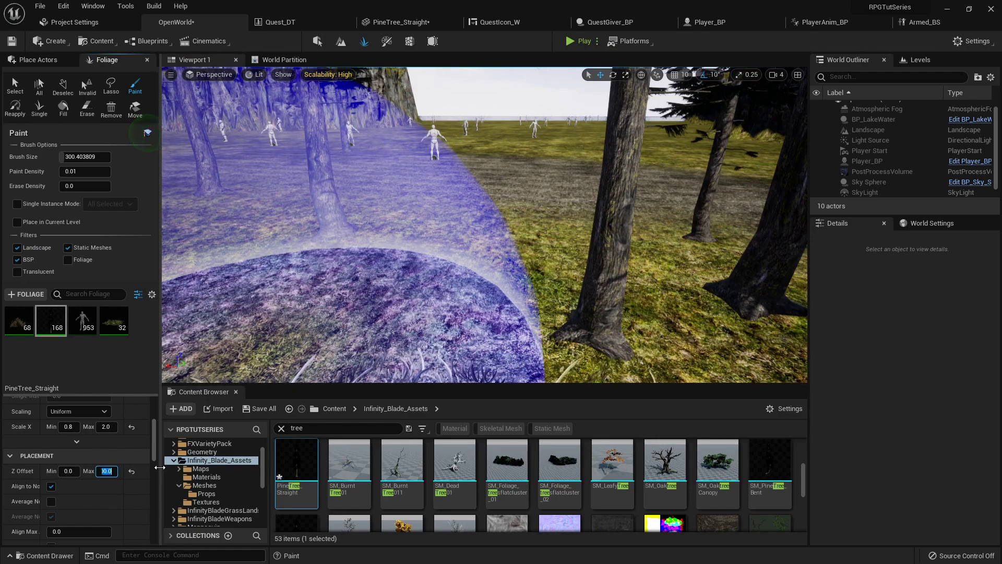
{"action": "left_click", "coordinate": [516, 186]}
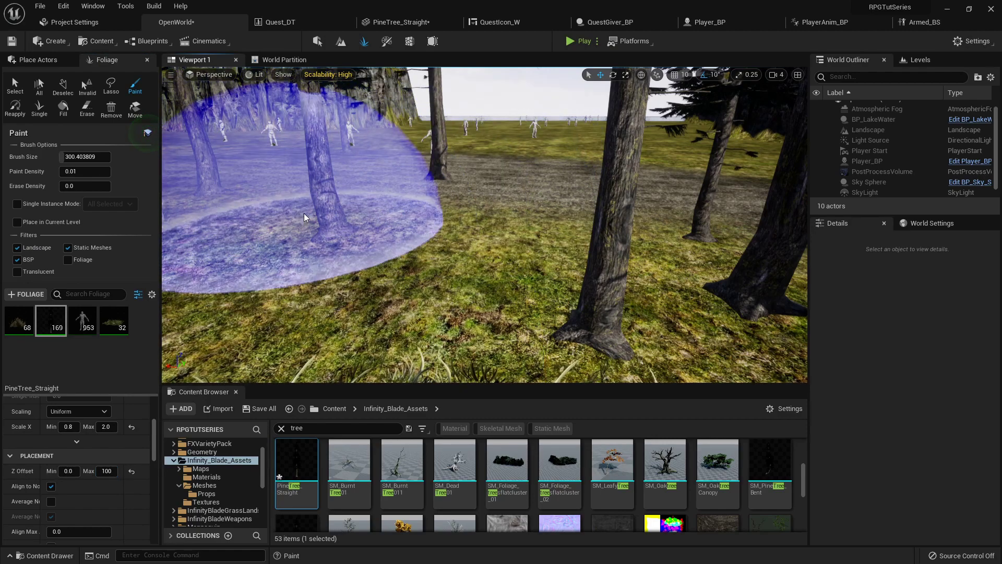
{"action": "mouse_move", "coordinate": [517, 241]}
{"action": "right_mouse_down"}
{"action": "mouse_move", "coordinate": [516, 209]}
{"action": "mouse_move", "coordinate": [515, 227]}
{"action": "mouse_move", "coordinate": [509, 206]}
{"action": "mouse_move", "coordinate": [489, 206]}
{"action": "mouse_move", "coordinate": [519, 184]}
{"action": "mouse_move", "coordinate": [503, 174]}
{"action": "mouse_move", "coordinate": [499, 234]}
{"action": "right_mouse_up"}
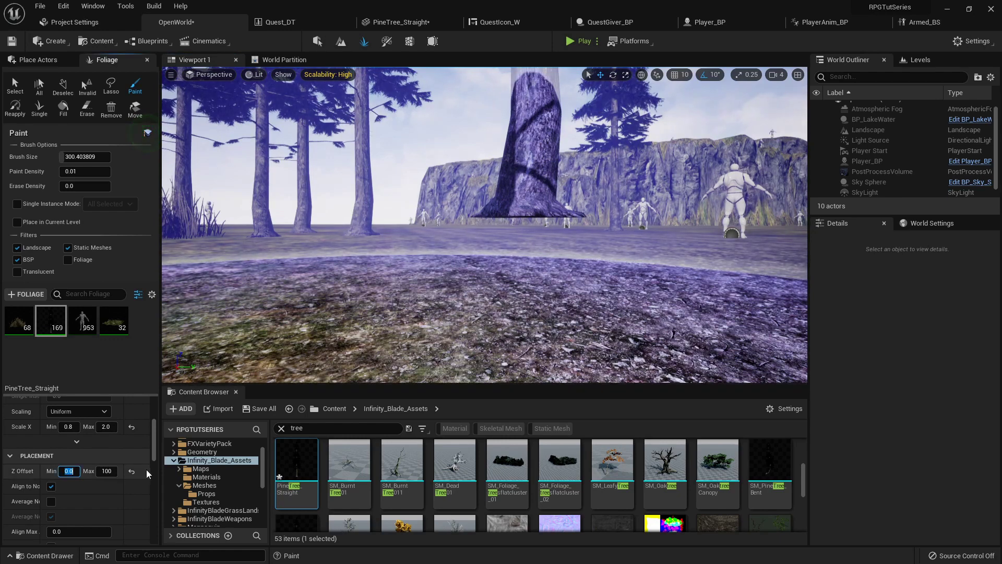
Step: Set the PineTree_Straight foliage's minimum and maximum Z Offset to -25 and paint several sunken pine trees along the dirt path
{"action": "type", "text": "-10"}
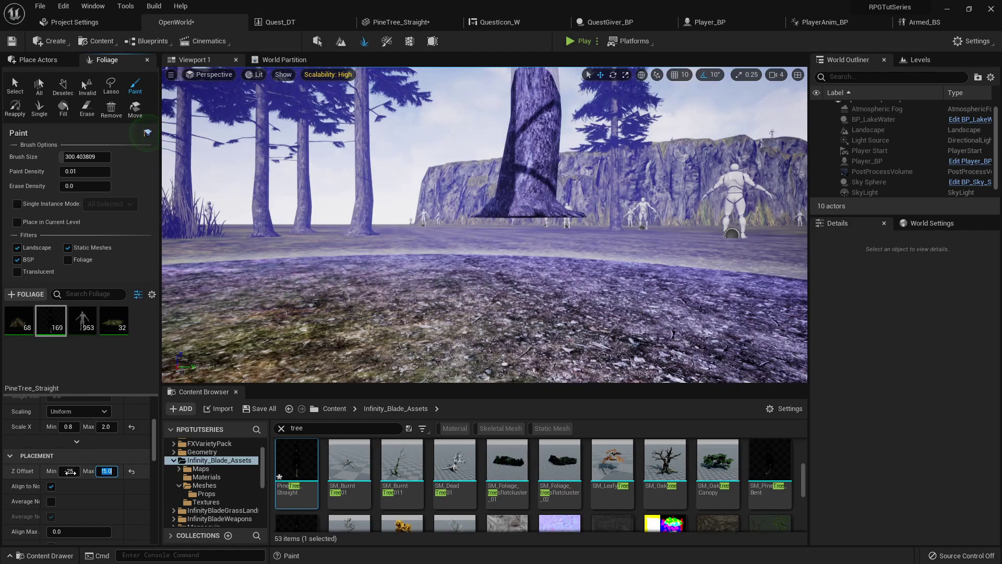
{"action": "mouse_move", "coordinate": [324, 306]}
{"action": "right_mouse_down"}
{"action": "mouse_move", "coordinate": [345, 365]}
{"action": "mouse_move", "coordinate": [355, 376]}
{"action": "mouse_move", "coordinate": [384, 373]}
{"action": "right_mouse_up"}
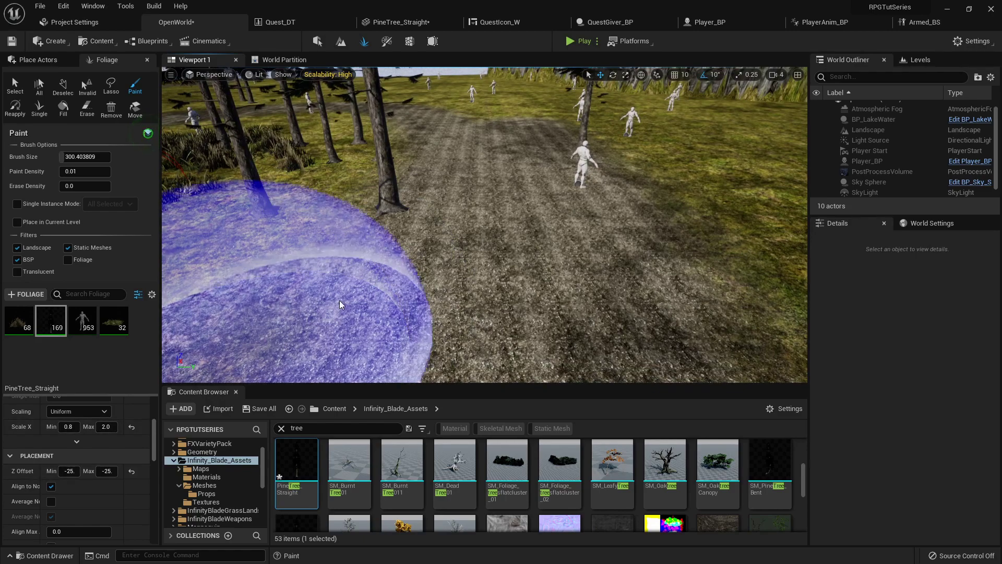
{"action": "mouse_move", "coordinate": [514, 279]}
{"action": "left_mouse_down"}
{"action": "mouse_move", "coordinate": [590, 267]}
{"action": "mouse_move", "coordinate": [497, 161]}
{"action": "mouse_move", "coordinate": [392, 292]}
{"action": "left_mouse_up"}
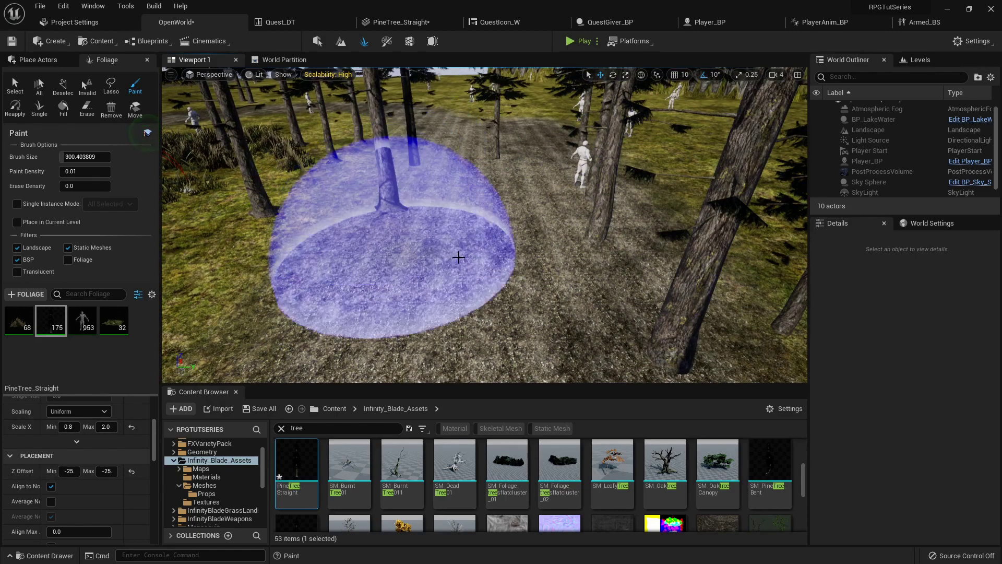
{"action": "mouse_move", "coordinate": [391, 293]}
{"action": "right_mouse_down"}
{"action": "mouse_move", "coordinate": [418, 324]}
{"action": "mouse_move", "coordinate": [459, 327]}
{"action": "mouse_move", "coordinate": [485, 292]}
{"action": "mouse_move", "coordinate": [475, 226]}
{"action": "mouse_move", "coordinate": [396, 253]}
{"action": "mouse_move", "coordinate": [409, 256]}
{"action": "mouse_move", "coordinate": [377, 273]}
{"action": "mouse_move", "coordinate": [553, 265]}
{"action": "mouse_move", "coordinate": [267, 336]}
{"action": "right_mouse_up"}
{"action": "key", "text": "q"}
{"action": "key", "text": "e"}
{"action": "key", "text": "w"}
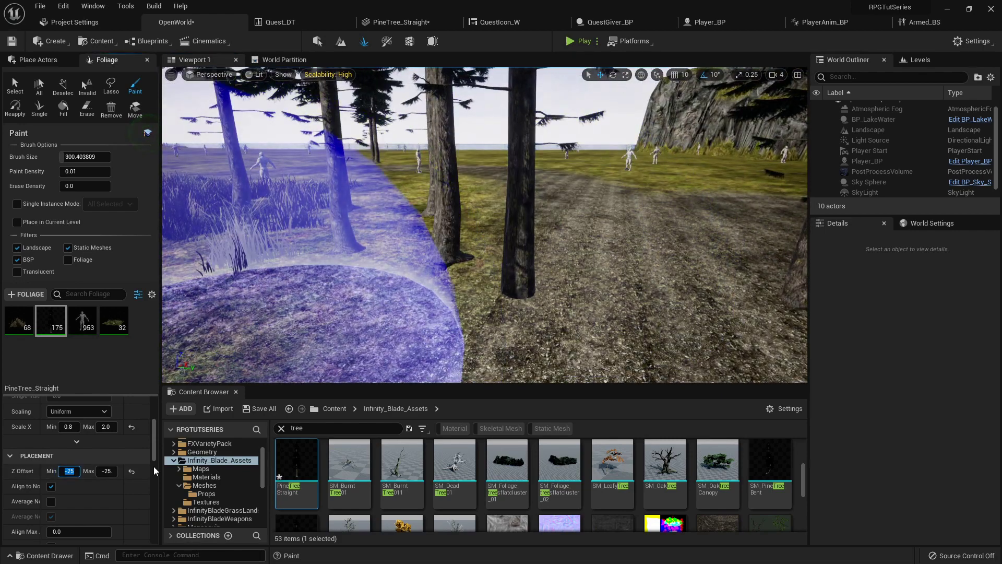
Step: Set the PineTree_Straight foliage's minimum and maximum Z Offset to -5 and paint another pine tree near the dirt path
{"action": "type", "text": "-5"}
{"action": "key", "text": "Return"}
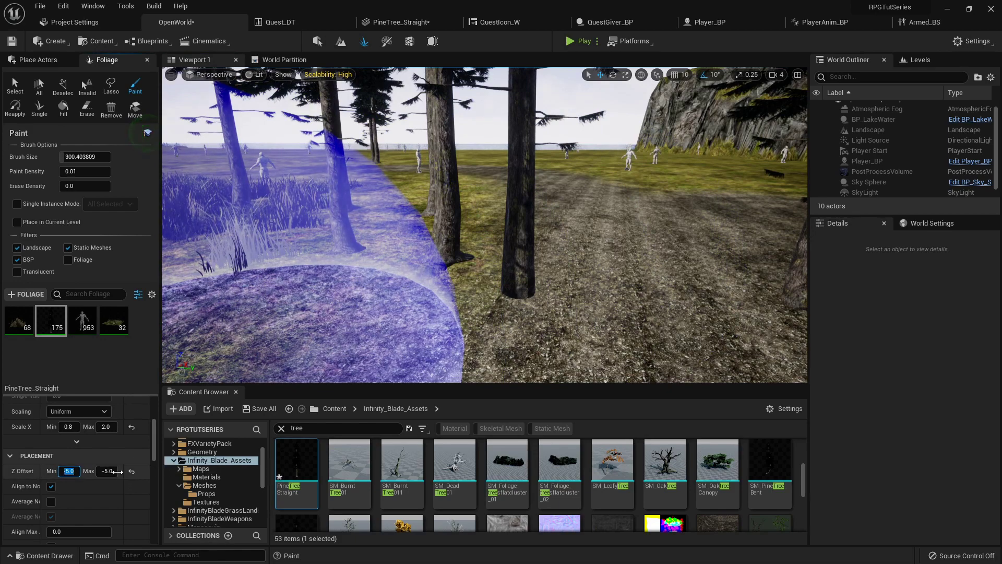
{"action": "left_click", "coordinate": [582, 273]}
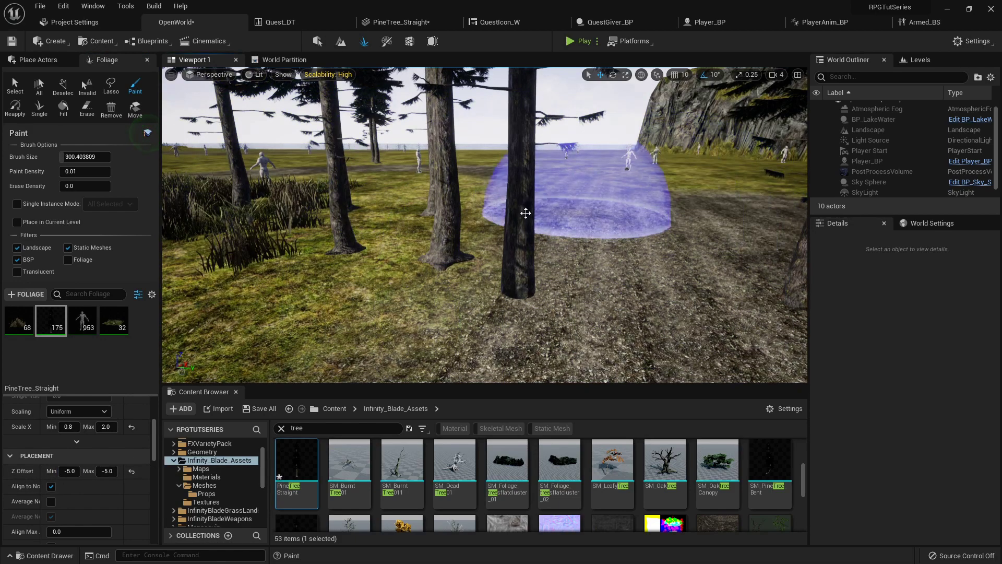
{"action": "left_click", "coordinate": [571, 245]}
Step: Inspect the pine trees and the surrounding grassland from close up and from a distance
{"action": "right_click_drag", "start_coordinate": [643, 298], "coordinate": [788, 297]}
{"action": "key", "text": "w"}
{"action": "key", "text": "q"}
{"action": "key", "text": "e"}
{"action": "key", "text": "e"}
{"action": "key", "text": "a"}
{"action": "key", "text": "w"}
{"action": "key", "text": "q"}
{"action": "key", "text": "w"}
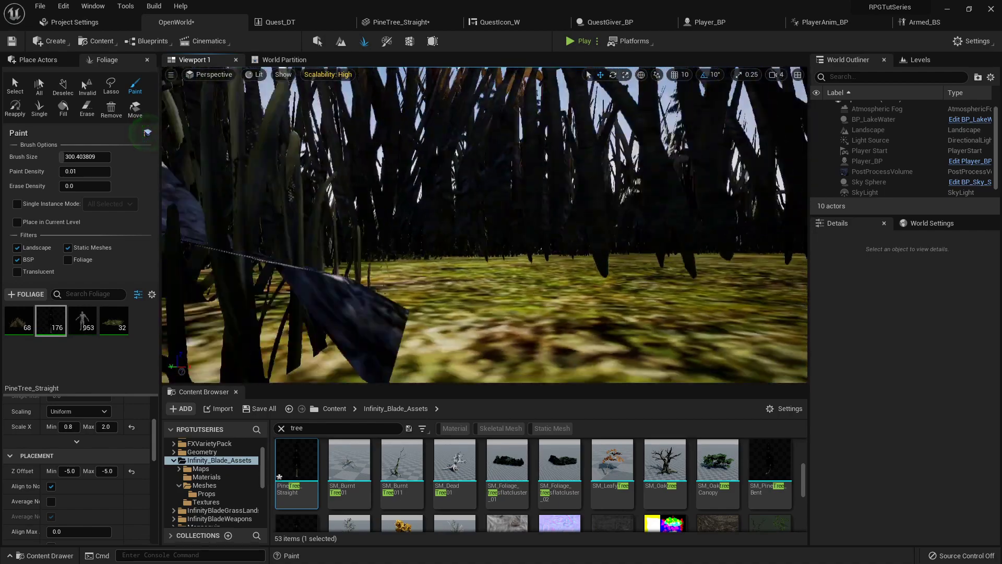
{"action": "right_click_drag", "start_coordinate": [484, 224], "coordinate": [484, 241]}
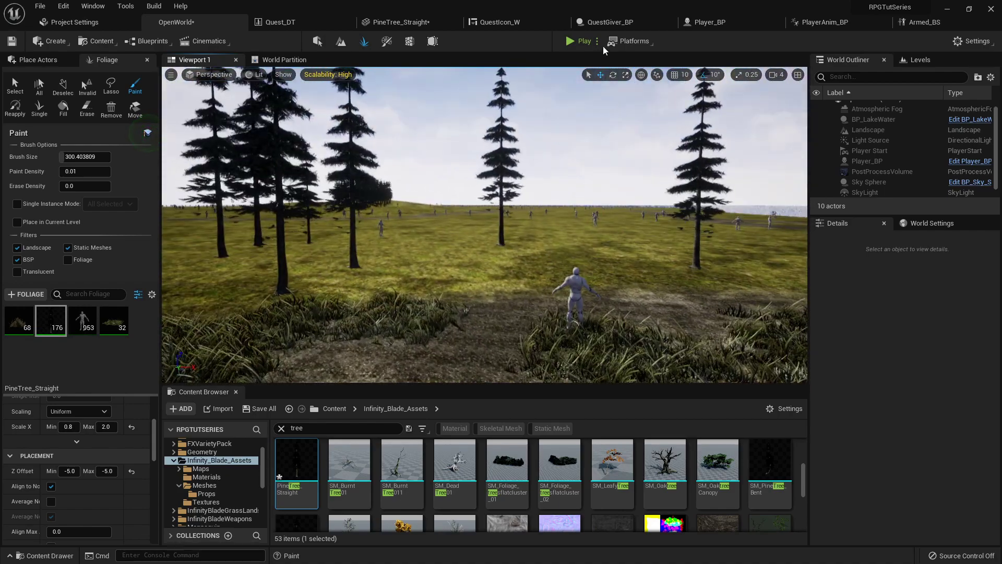
Step: Playtest the level by running the player character through the grass and between the lowered pine trees
{"action": "left_click", "coordinate": [572, 42]}
{"action": "key", "text": "w"}
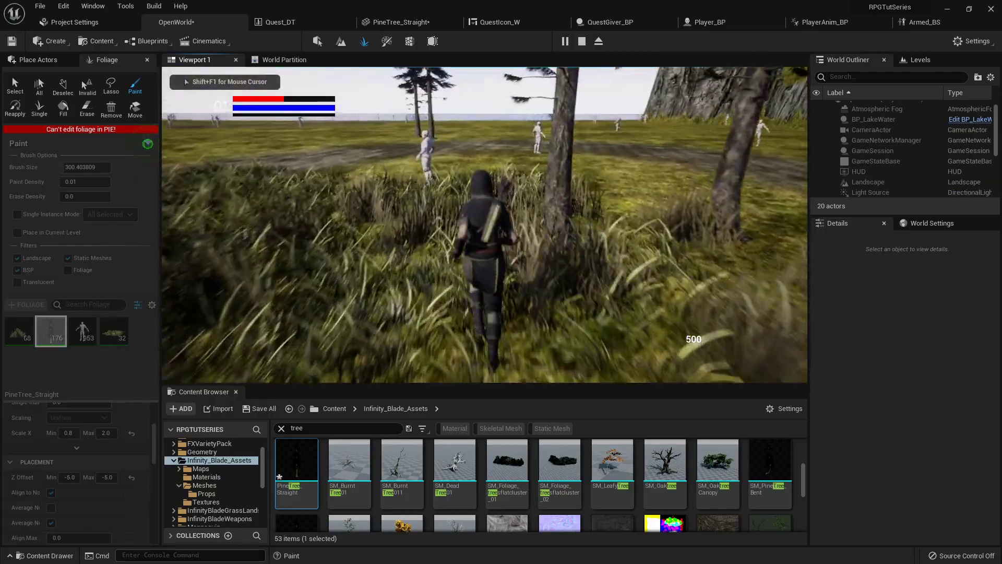
{"action": "key", "text": "w"}
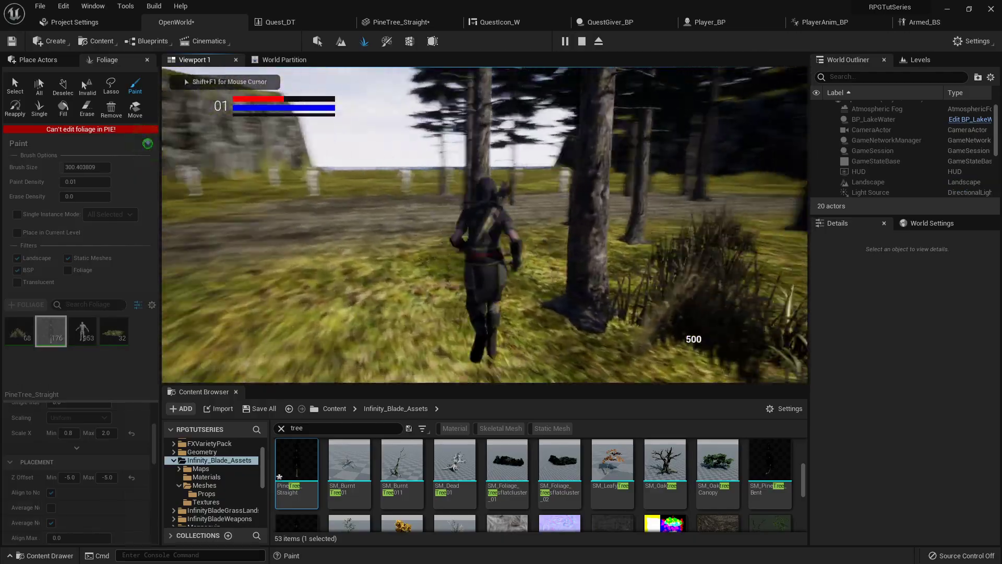
{"action": "key", "text": "w"}
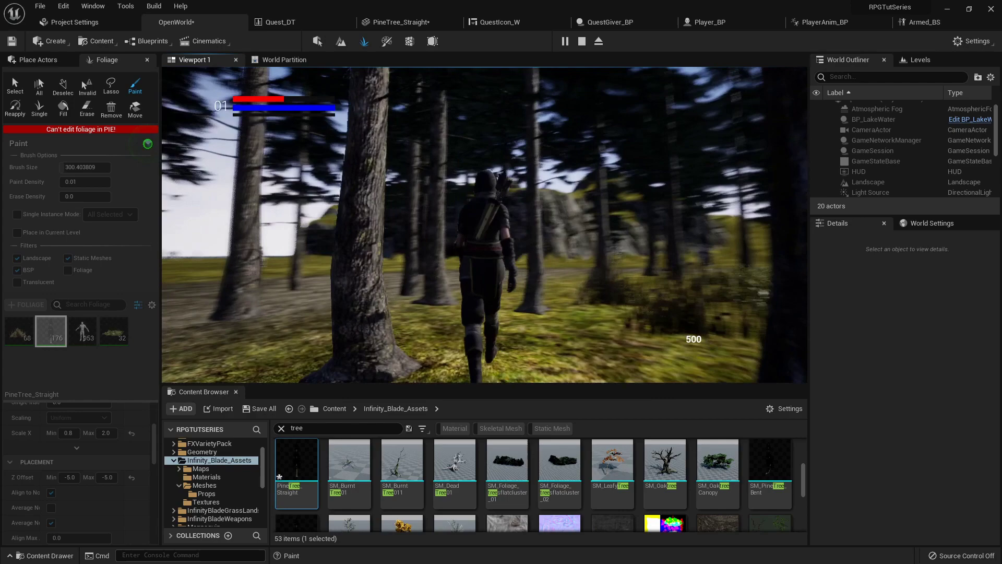
{"action": "key", "text": "w"}
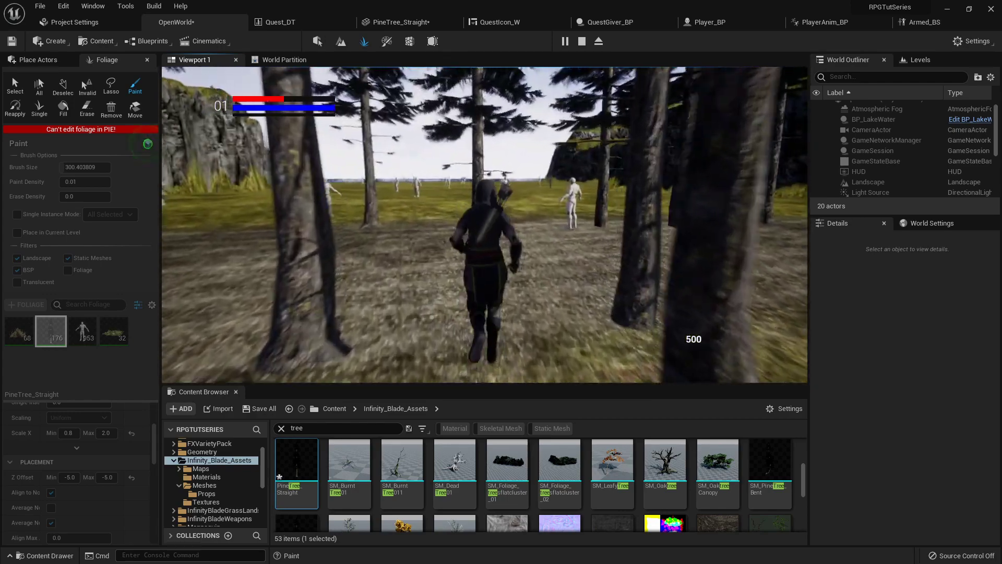
{"action": "key", "text": "w"}
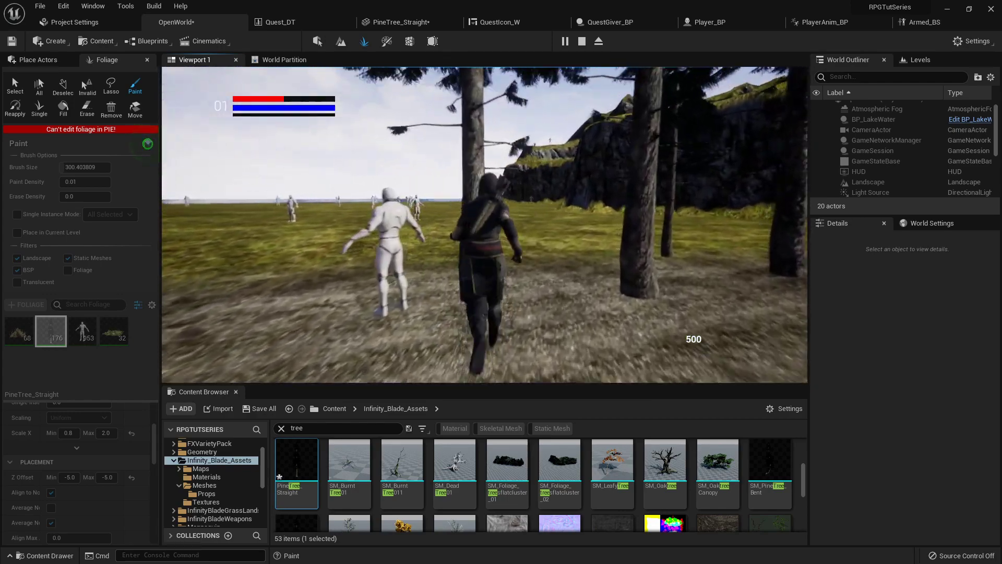
{"action": "key", "text": "d"}
{"action": "key", "text": "shift+F1"}
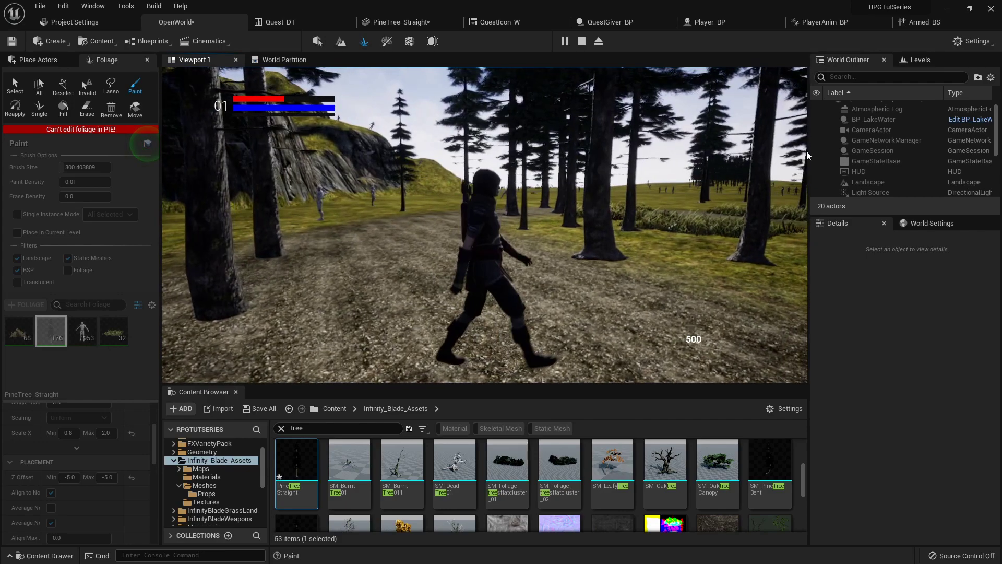
{"action": "key", "text": "Escape"}
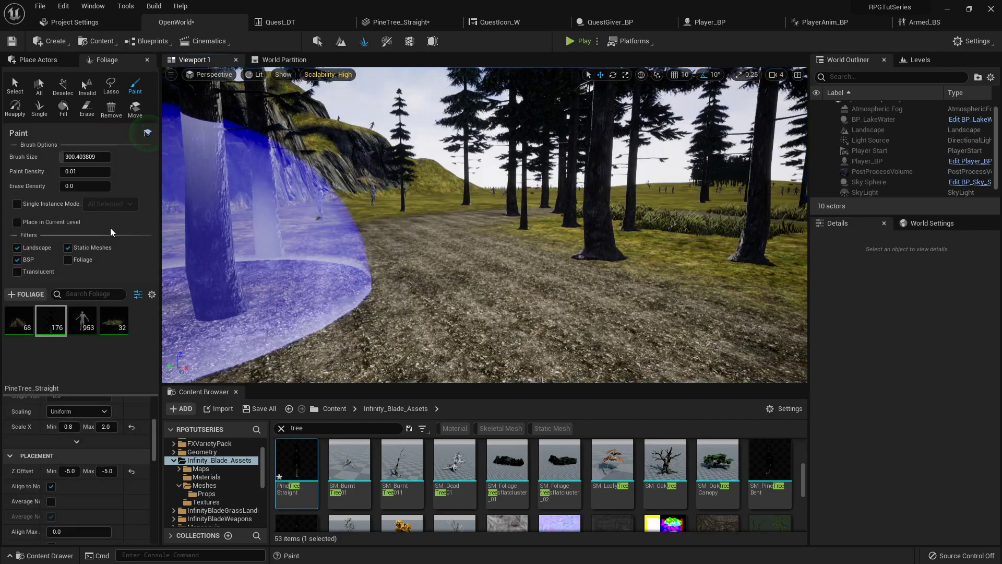
Step: Erase the painted pine trees around the looped dirt path and on the grassland beyond it
{"action": "right_click_drag", "start_coordinate": [469, 282], "coordinate": [469, 381]}
{"action": "key", "text": "s"}
{"action": "left_click", "coordinate": [483, 239], "text": "shift"}
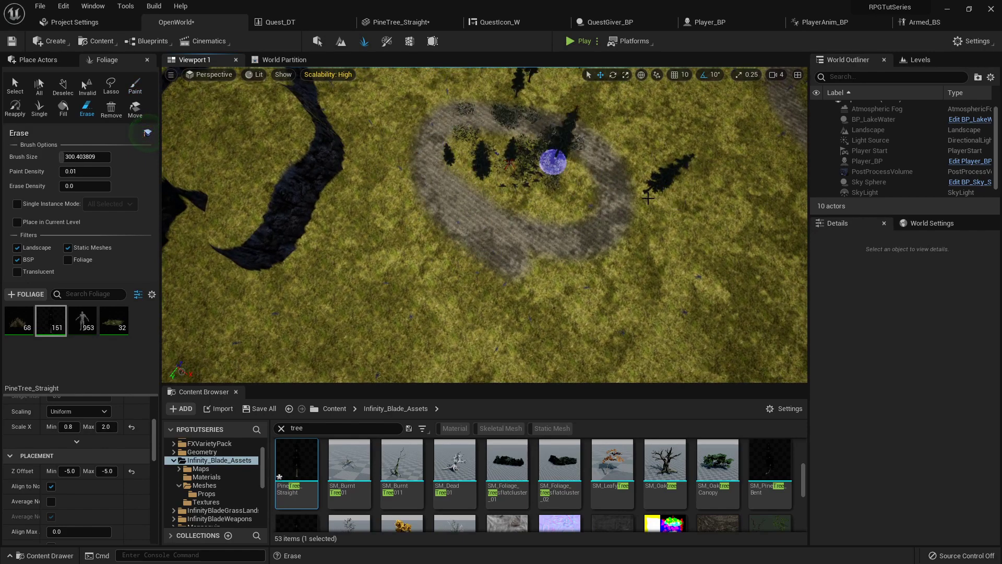
{"action": "right_click_drag", "start_coordinate": [579, 185], "coordinate": [577, 159]}
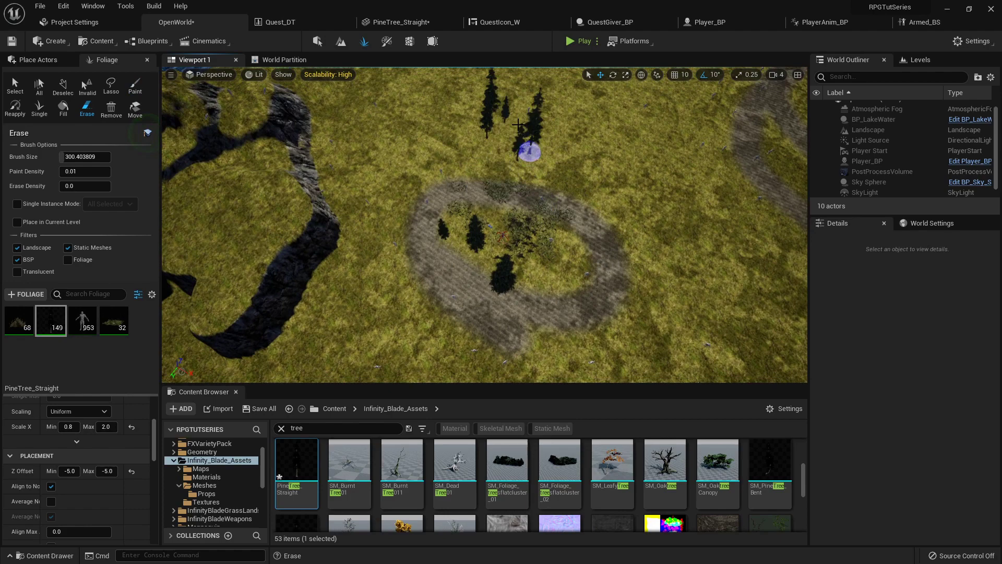
{"action": "left_click_drag", "start_coordinate": [518, 124], "coordinate": [500, 127]}
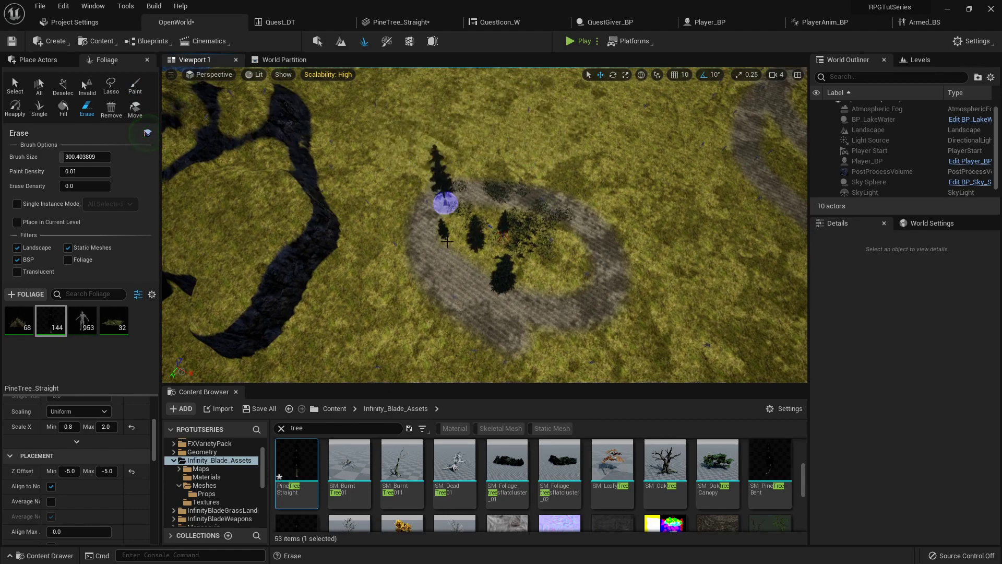
{"action": "right_click_drag", "start_coordinate": [573, 225], "coordinate": [619, 209]}
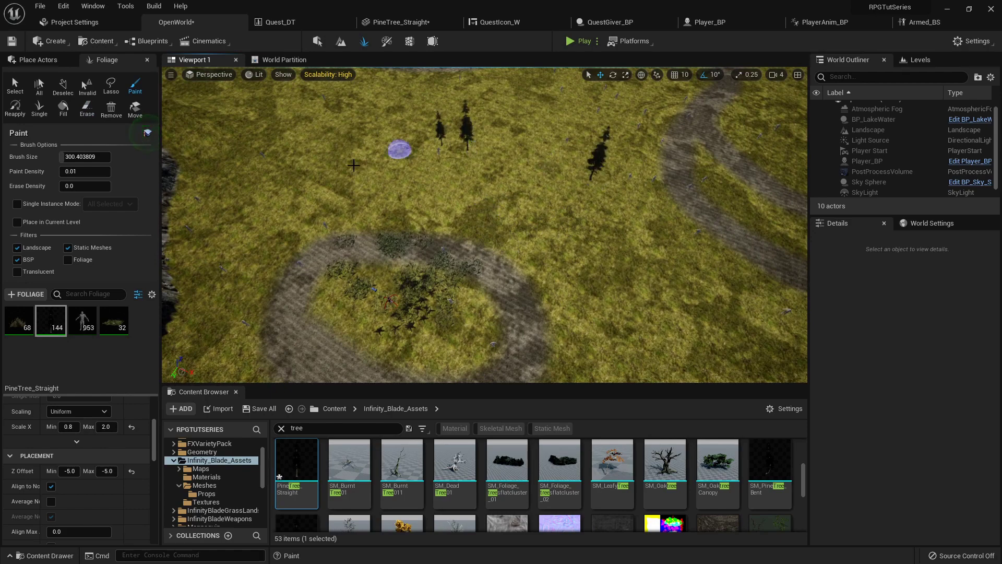
{"action": "left_click_drag", "start_coordinate": [627, 203], "coordinate": [327, 232]}
{"action": "mouse_move", "coordinate": [642, 235]}
{"action": "left_mouse_down", "text": "shift"}
{"action": "mouse_move", "coordinate": [475, 190]}
{"action": "mouse_move", "coordinate": [674, 201]}
{"action": "mouse_move", "coordinate": [512, 201]}
{"action": "mouse_move", "coordinate": [341, 235]}
{"action": "mouse_move", "coordinate": [376, 206]}
{"action": "mouse_move", "coordinate": [385, 176]}
{"action": "mouse_move", "coordinate": [634, 214]}
{"action": "mouse_move", "coordinate": [605, 224]}
{"action": "mouse_move", "coordinate": [268, 189]}
{"action": "mouse_move", "coordinate": [425, 302]}
{"action": "mouse_move", "coordinate": [564, 250]}
{"action": "left_mouse_up", "text": "shift"}
Step: Examine the remaining placement options of the PineTree_Straight foliage type, including the normal averaging setting
{"action": "scroll", "coordinate": [92, 469], "scroll_direction": "down", "scroll_amount": 3}
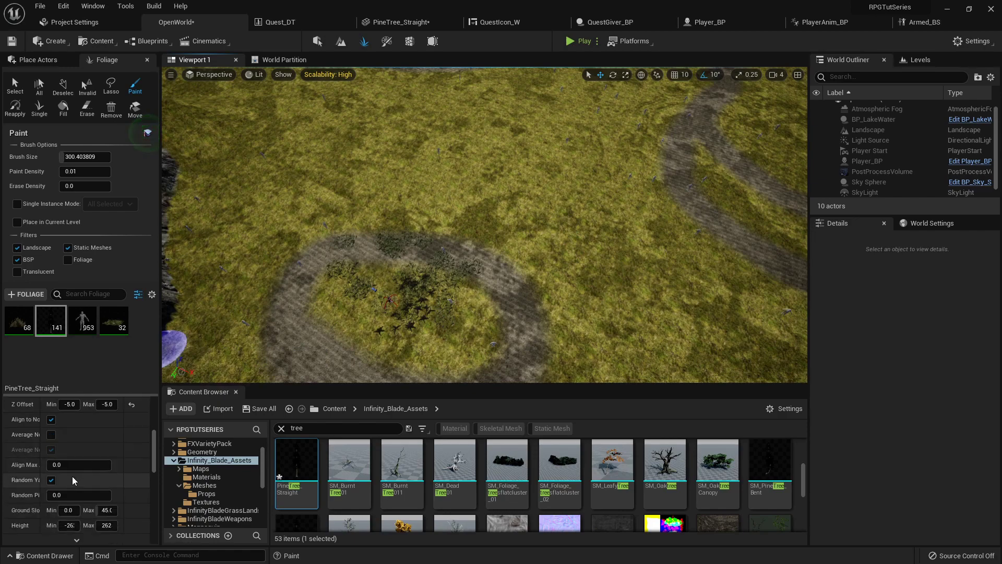
{"action": "mouse_move", "coordinate": [21, 441]}
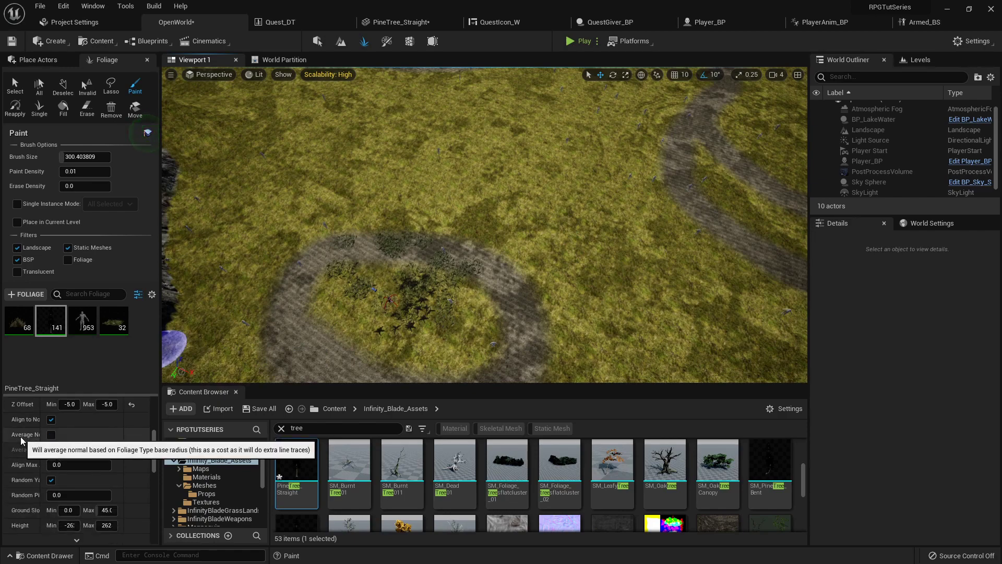
{"action": "scroll", "coordinate": [114, 474], "scroll_direction": "down", "scroll_amount": 3}
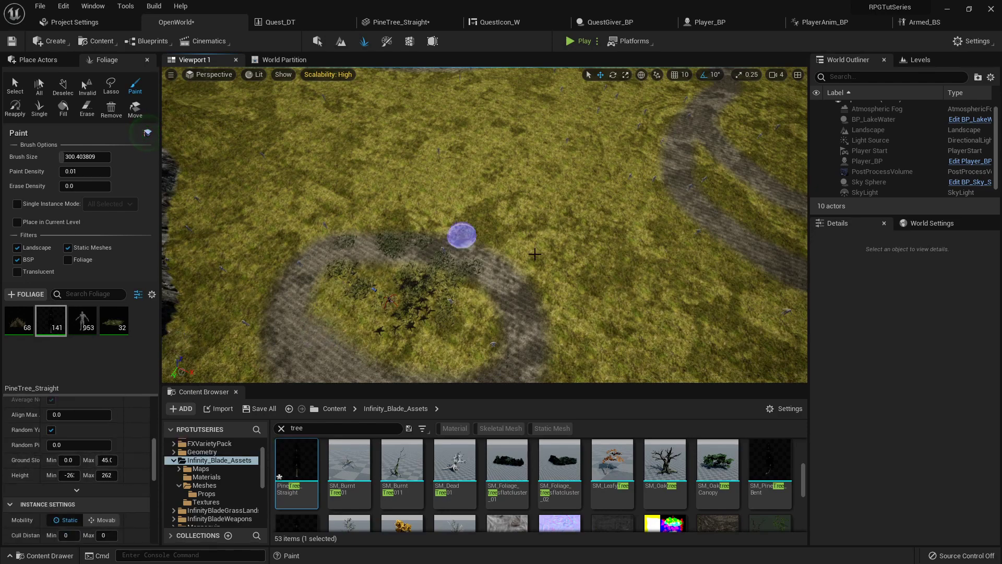
Step: Add the SM_Oaktree mesh as a foliage type and deactivate PineTree_Straight for painting
{"action": "right_click_drag", "start_coordinate": [558, 235], "coordinate": [559, 275]}
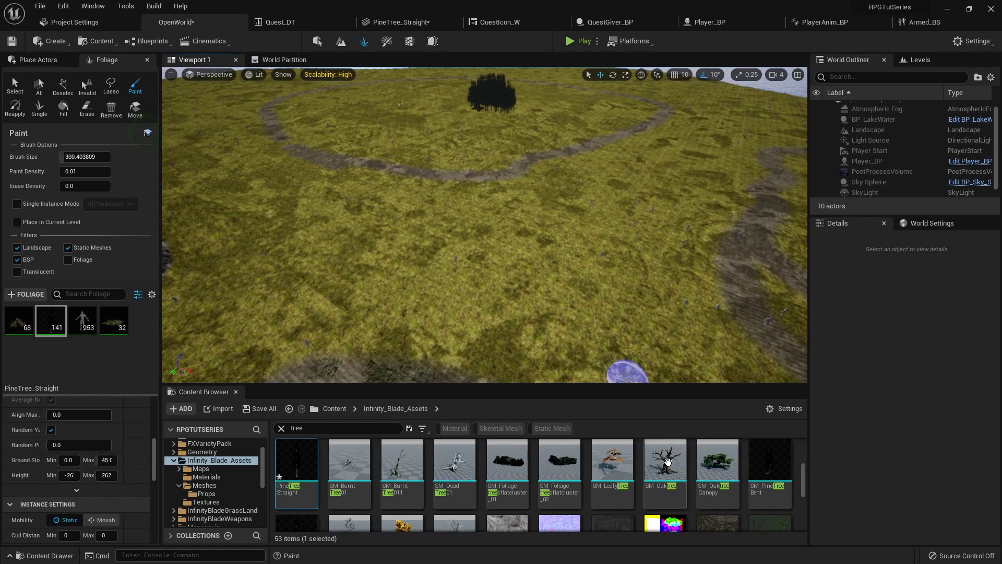
{"action": "left_click_drag", "start_coordinate": [665, 462], "coordinate": [101, 357]}
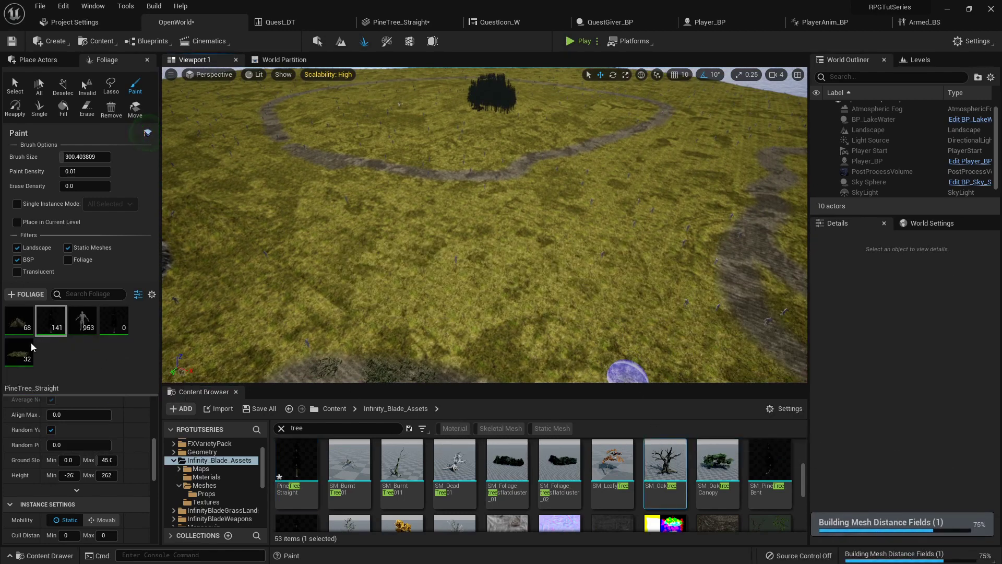
{"action": "left_click", "coordinate": [44, 314]}
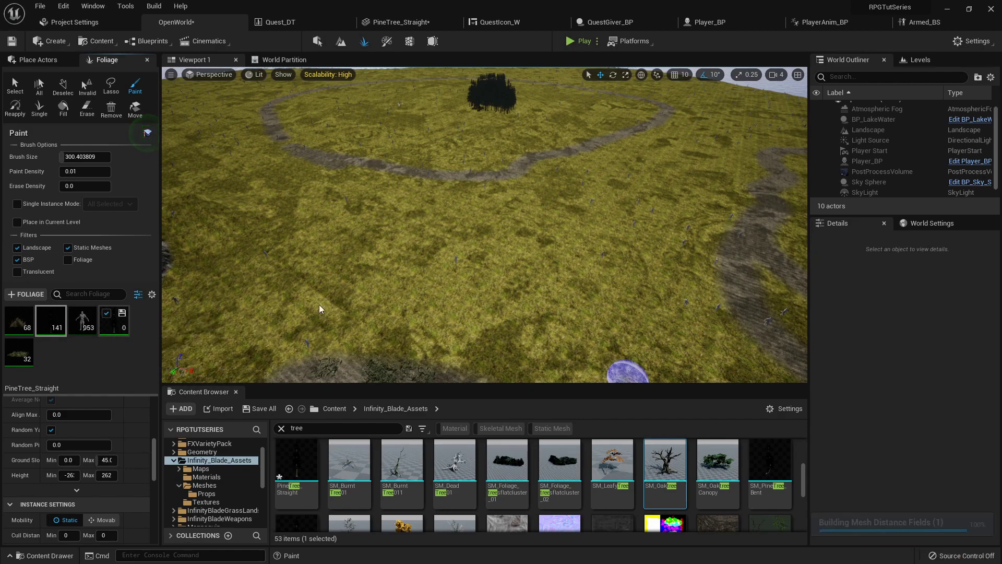
Step: Set the foliage paint density to 0.1 and paint a row of oak trees across the open grassland
{"action": "left_click", "coordinate": [90, 172]}
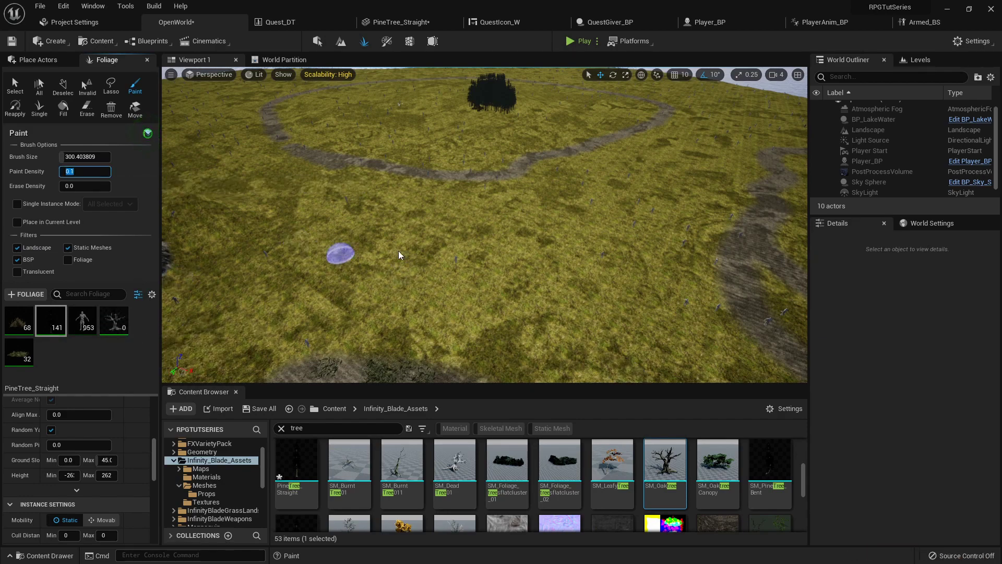
{"action": "left_click_drag", "start_coordinate": [399, 255], "coordinate": [596, 254]}
Step: Inspect the painted oak trees from several sides and check their size against the nearby human figures
{"action": "key", "text": "w"}
{"action": "mouse_move", "coordinate": [525, 278]}
{"action": "right_mouse_down"}
{"action": "mouse_move", "coordinate": [511, 277]}
{"action": "mouse_move", "coordinate": [525, 269]}
{"action": "mouse_move", "coordinate": [525, 281]}
{"action": "mouse_move", "coordinate": [520, 222]}
{"action": "right_mouse_up"}
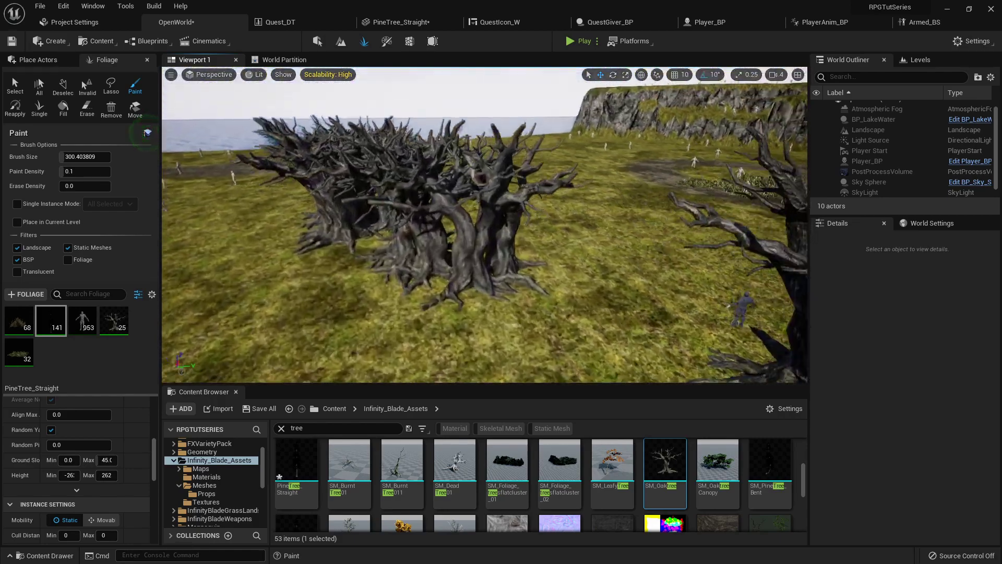
{"action": "key", "text": "w"}
{"action": "right_click_drag", "start_coordinate": [519, 222], "coordinate": [493, 230]}
{"action": "key", "text": "d"}
{"action": "key", "text": "w"}
{"action": "key", "text": "w"}
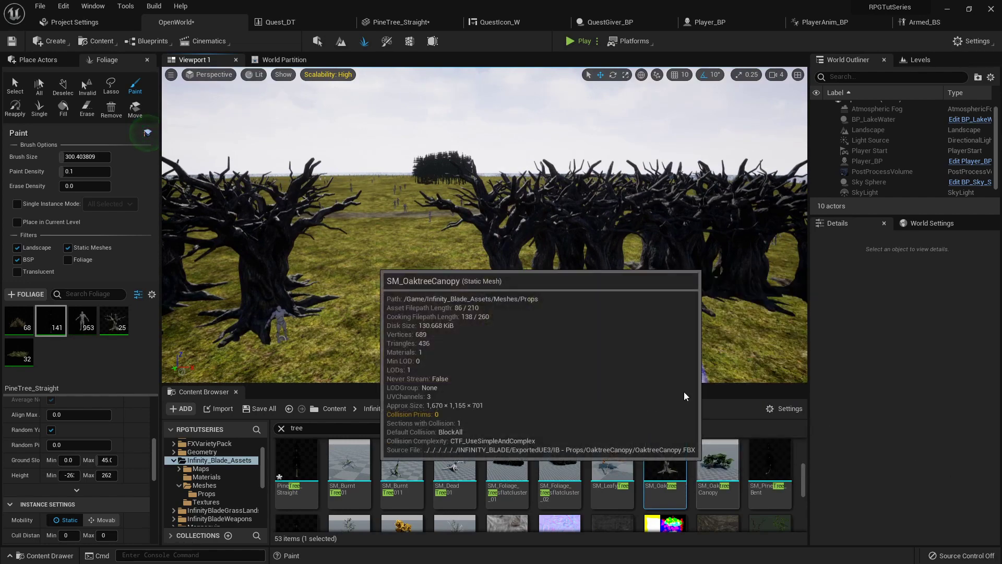
{"action": "right_click_drag", "start_coordinate": [642, 323], "coordinate": [631, 360]}
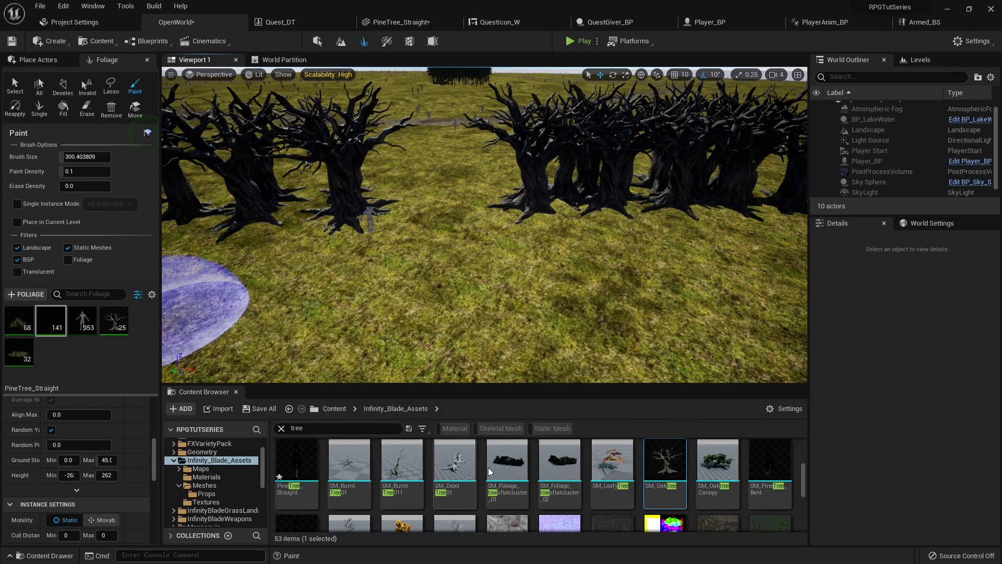
Step: Create a new Actor Foliage type and save it as GreenBushFT in the Content folder
{"action": "left_click", "coordinate": [25, 295]}
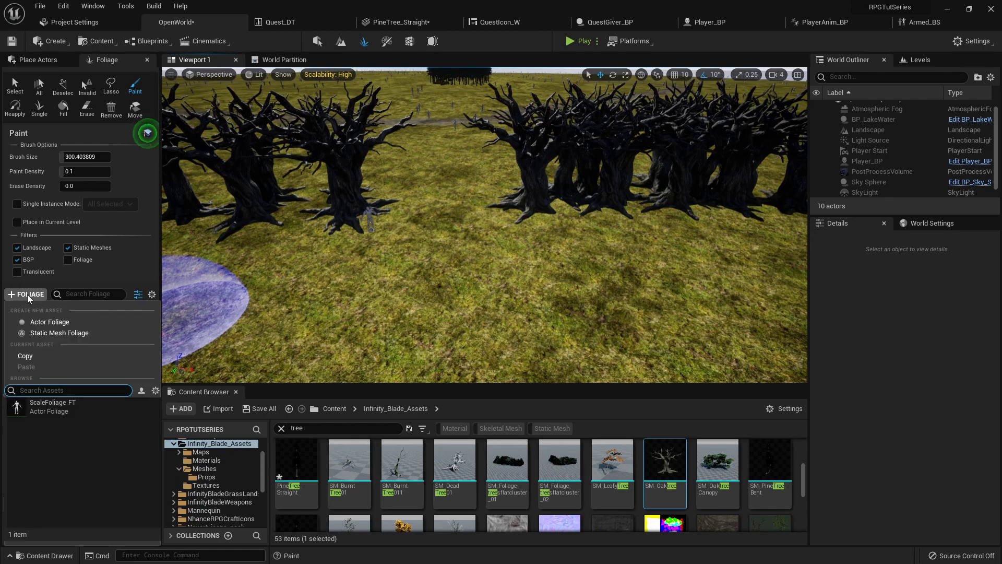
{"action": "left_click", "coordinate": [63, 324]}
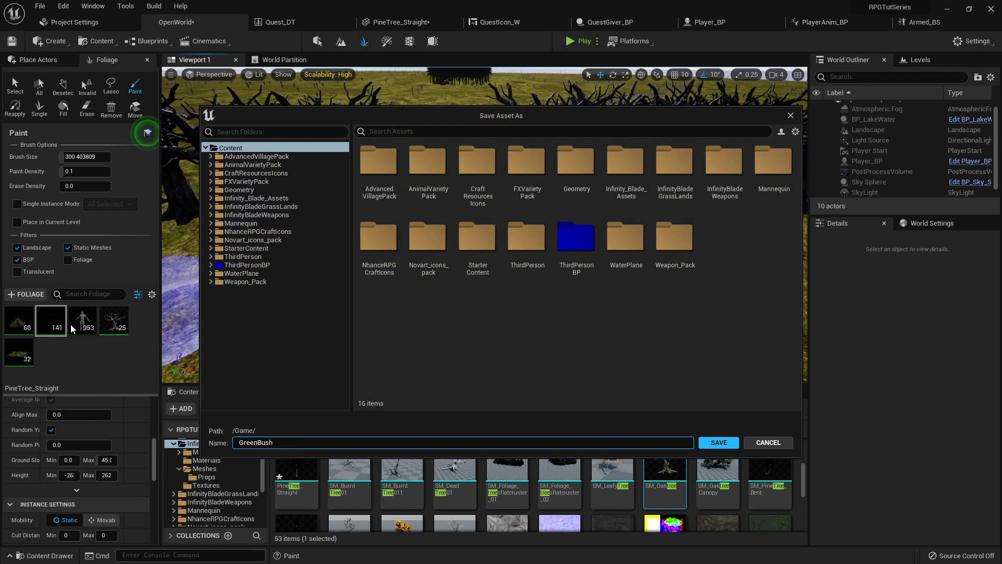
{"action": "type", "text": "GreenBushFT"}
{"action": "key", "text": "Return"}
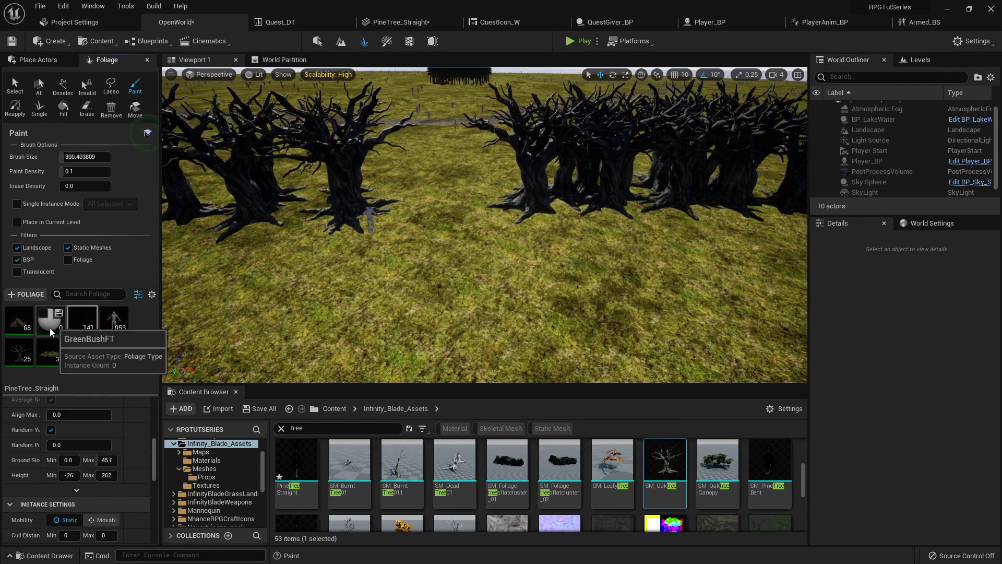
Step: Assign GreenHerb_BP as the actor class of the GreenBushFT foliage type
{"action": "left_click", "coordinate": [46, 323]}
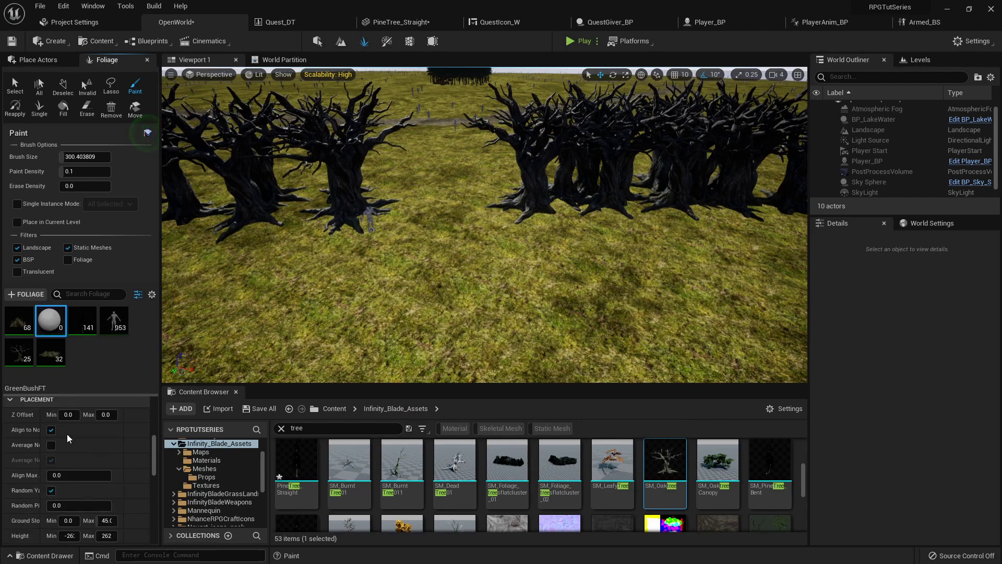
{"action": "scroll", "coordinate": [84, 446], "scroll_direction": "up", "scroll_amount": 5}
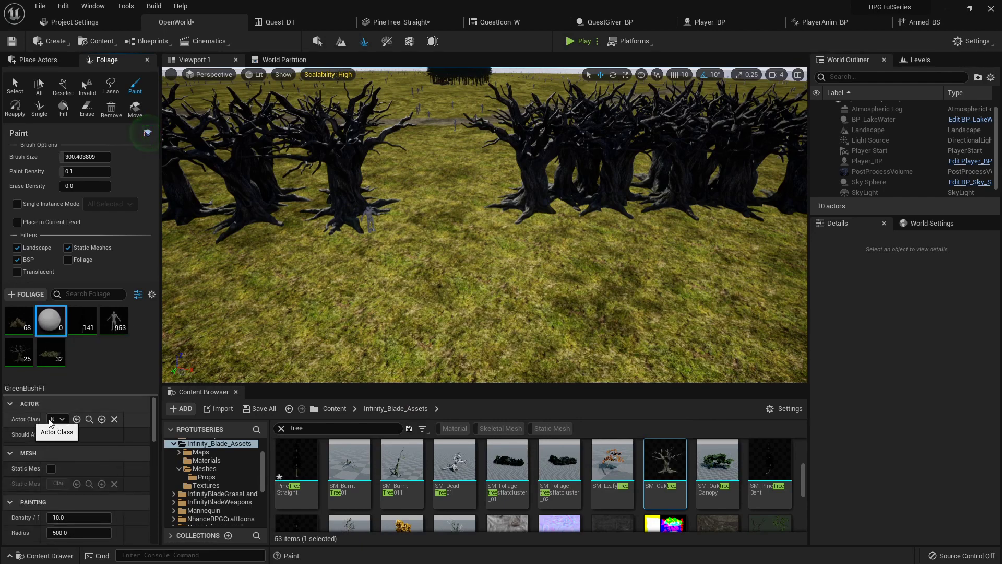
{"action": "left_click", "coordinate": [56, 420]}
{"action": "type", "text": "gree"}
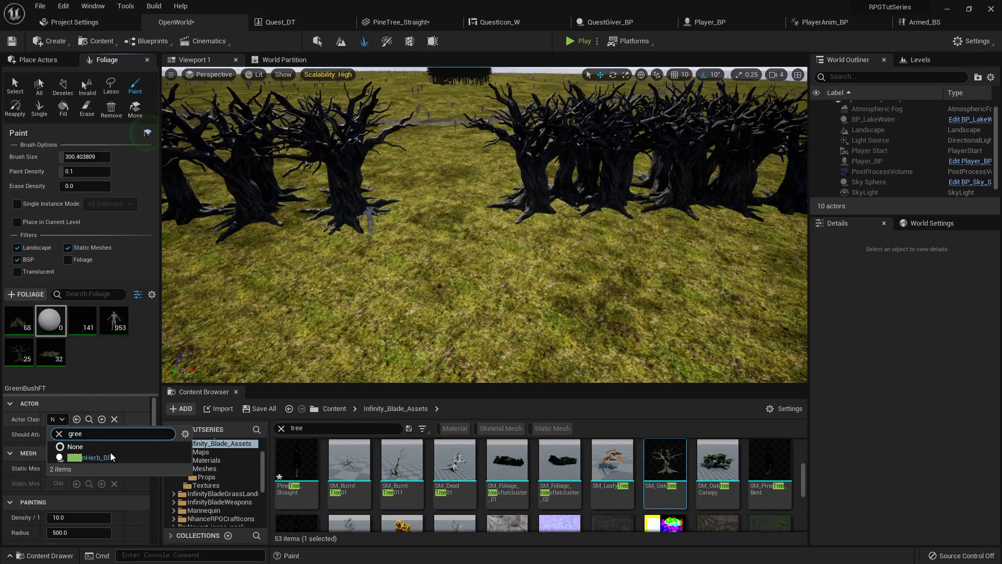
{"action": "left_click", "coordinate": [111, 456]}
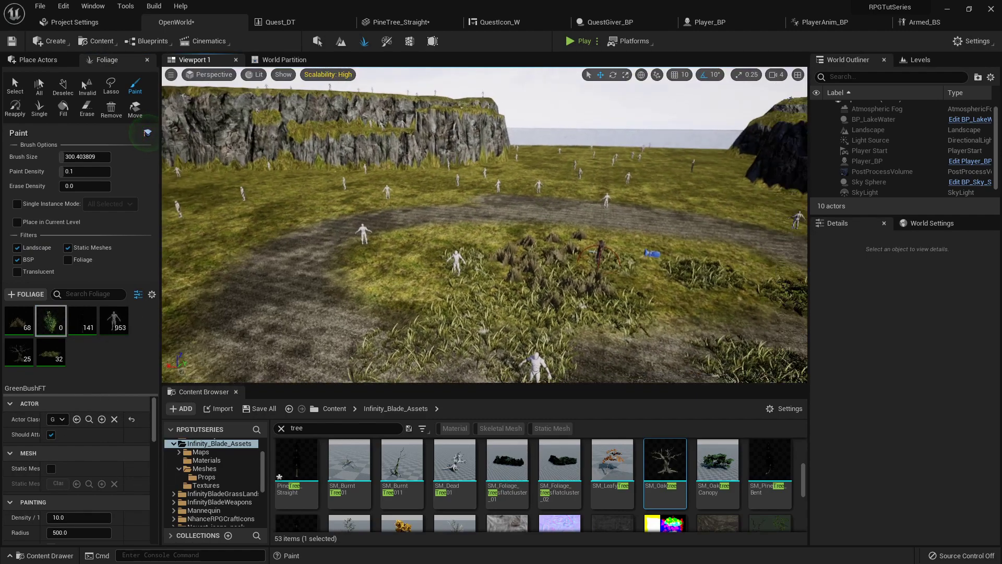
Step: Set the paint density to 0.25 and paint a few green bushes around the player character and along the dirt path
{"action": "key", "text": "w"}
{"action": "right_click_drag", "start_coordinate": [484, 224], "coordinate": [484, 334]}
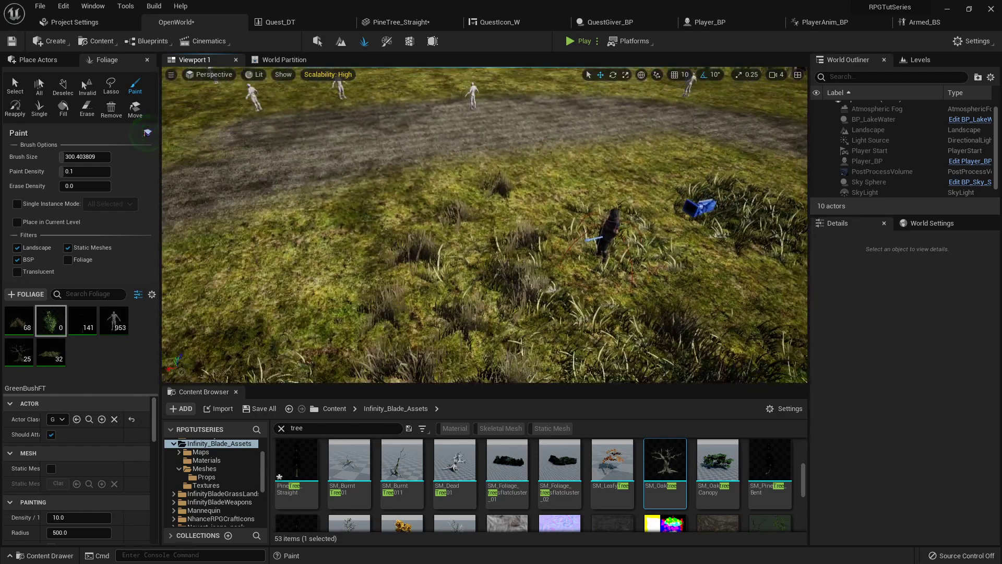
{"action": "mouse_move", "coordinate": [447, 213]}
{"action": "left_mouse_down"}
{"action": "mouse_move", "coordinate": [258, 313]}
{"action": "mouse_move", "coordinate": [324, 190]}
{"action": "mouse_move", "coordinate": [494, 151]}
{"action": "left_mouse_up"}
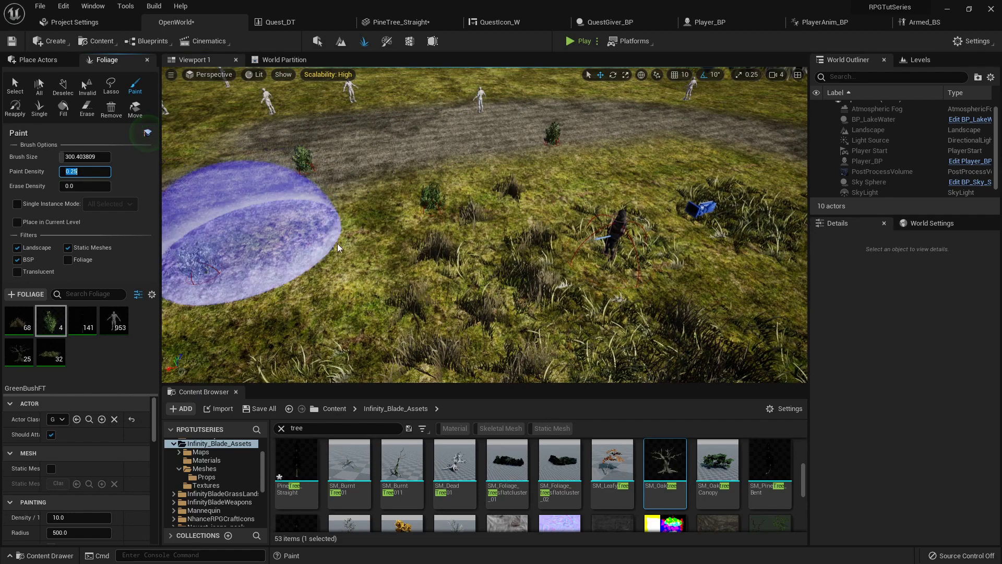
{"action": "mouse_move", "coordinate": [417, 222]}
{"action": "left_mouse_down"}
{"action": "mouse_move", "coordinate": [358, 171]}
{"action": "mouse_move", "coordinate": [448, 279]}
{"action": "mouse_move", "coordinate": [365, 224]}
{"action": "mouse_move", "coordinate": [397, 235]}
{"action": "mouse_move", "coordinate": [427, 280]}
{"action": "mouse_move", "coordinate": [485, 120]}
{"action": "left_mouse_up"}
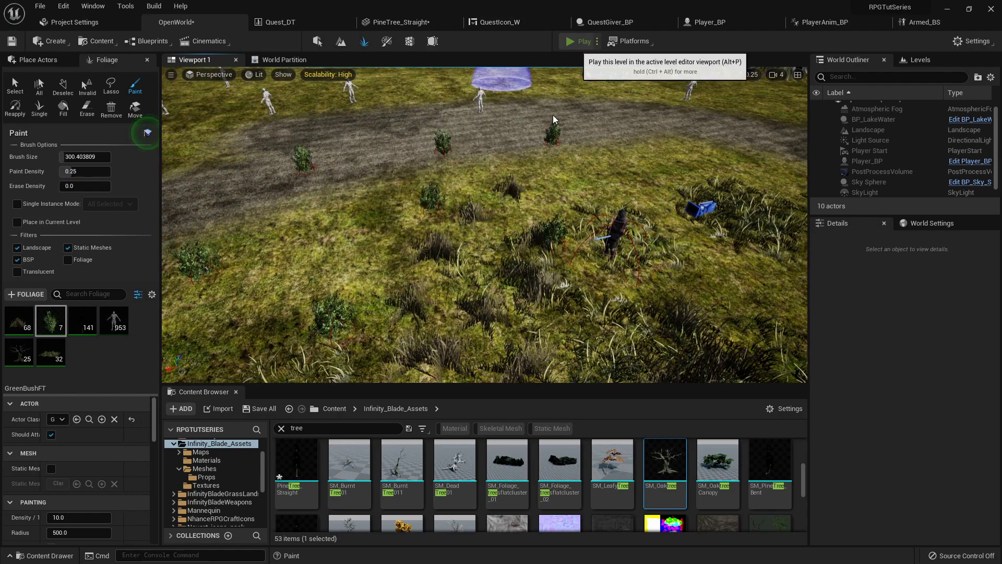
Step: Play-test the level by running to the painted bushes, collecting a herb and checking it in the inventory, and end the play session
{"action": "left_click", "coordinate": [571, 40]}
{"action": "key", "text": "w"}
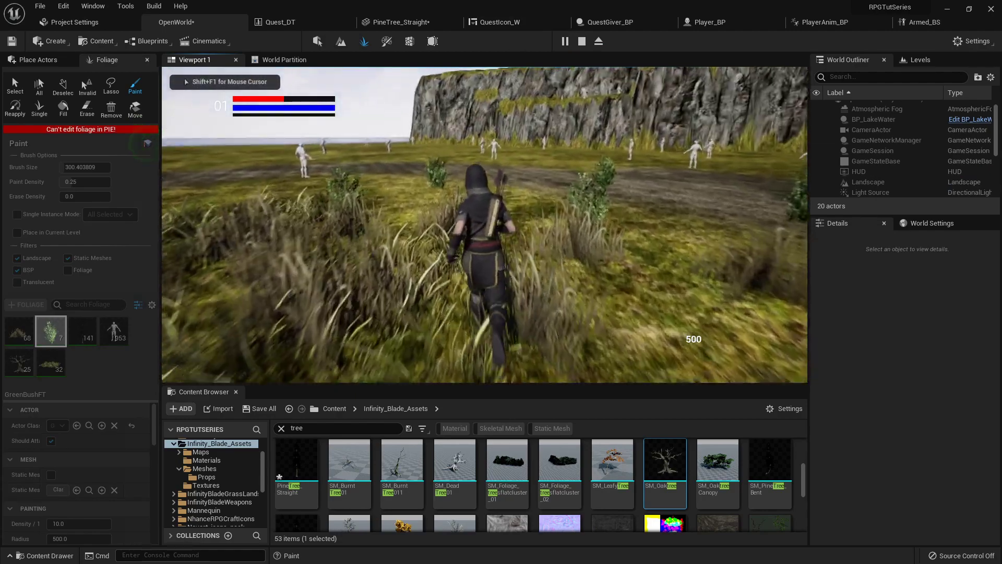
{"action": "key", "text": "w"}
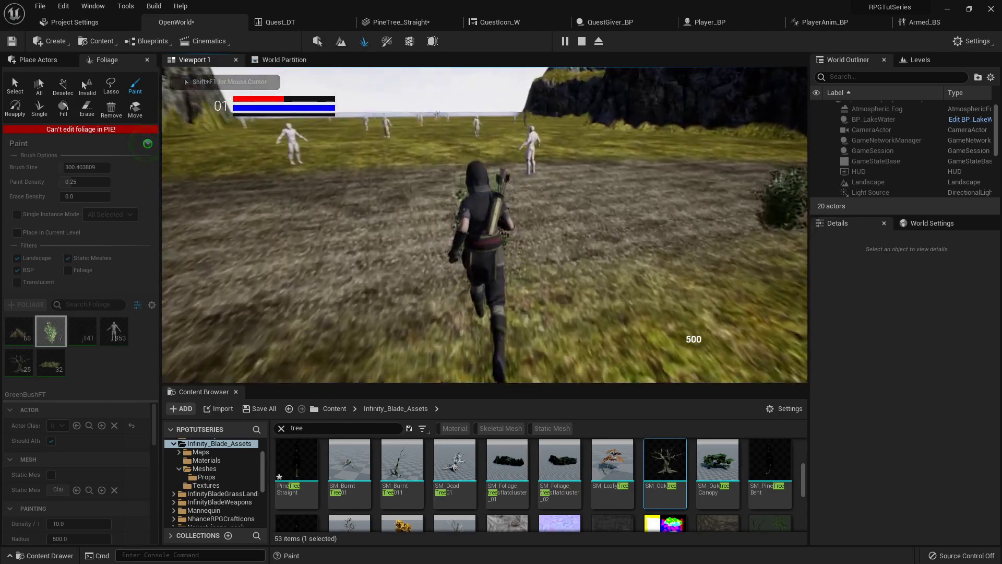
{"action": "key", "text": "w"}
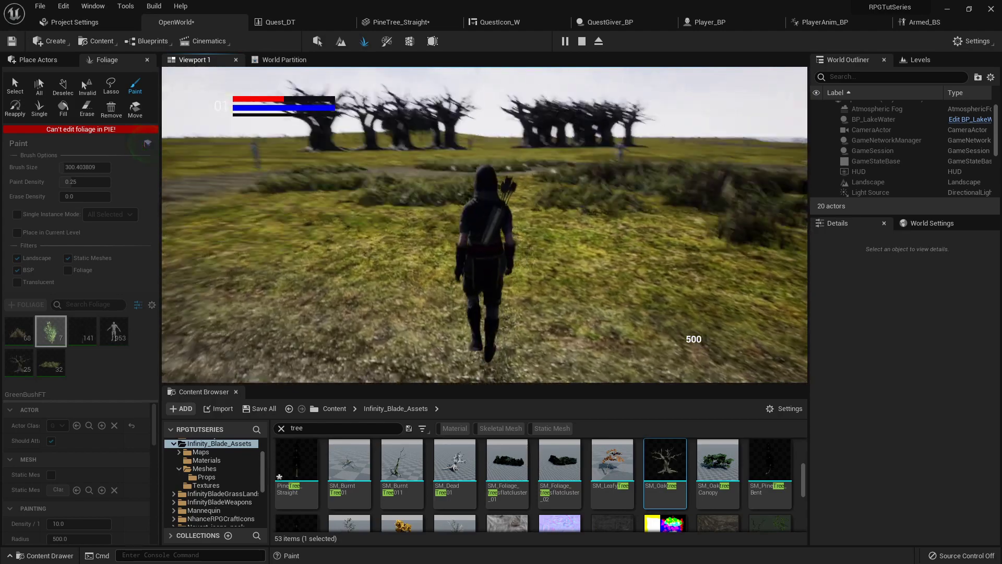
{"action": "key", "text": "i"}
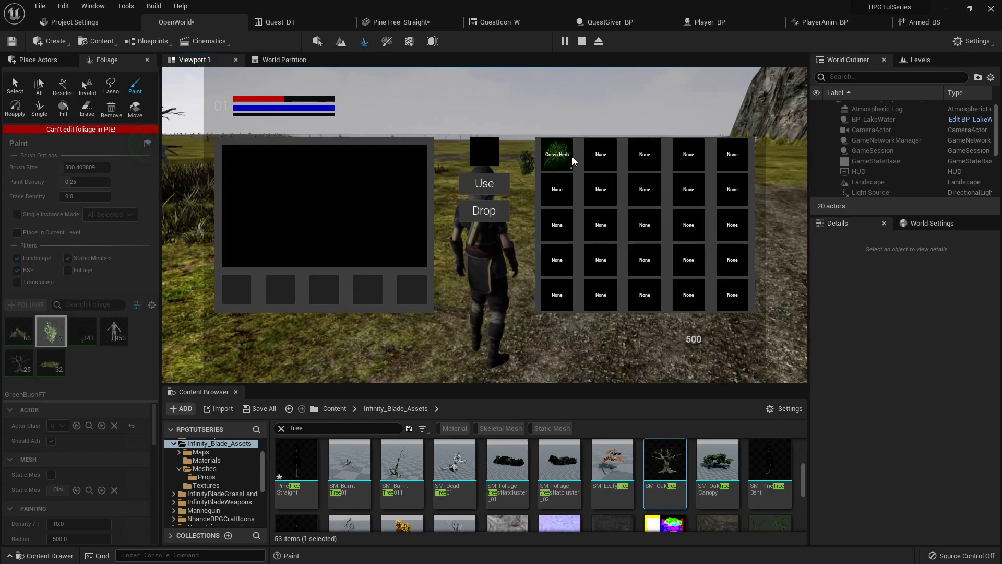
{"action": "key", "text": "i"}
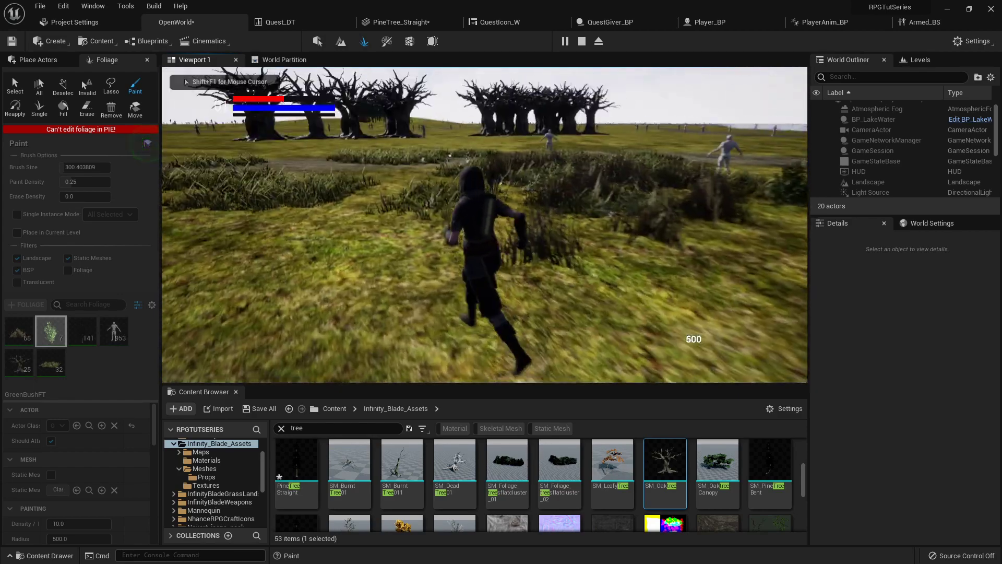
{"action": "key", "text": "w"}
{"action": "key", "text": "space"}
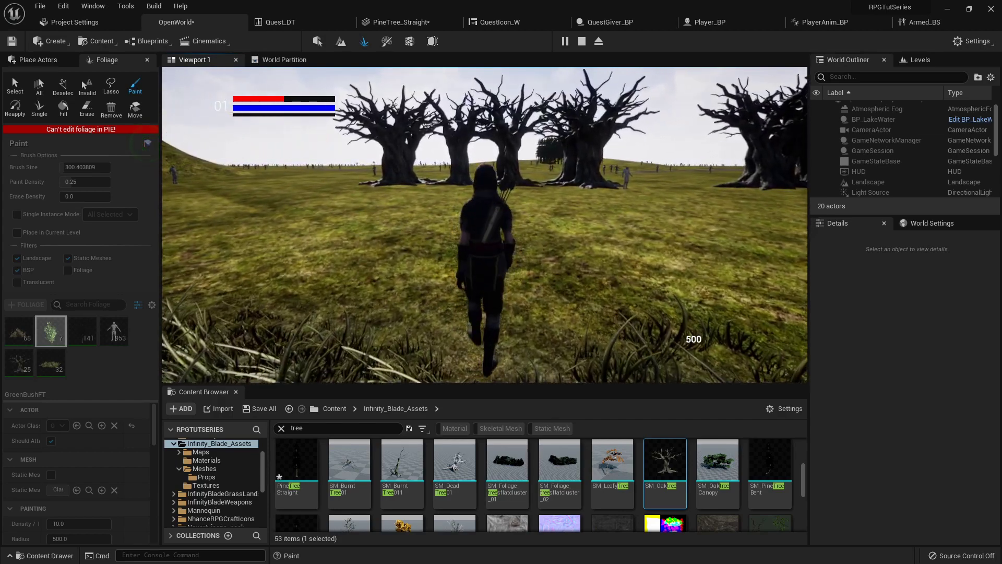
{"action": "key", "text": "Escape"}
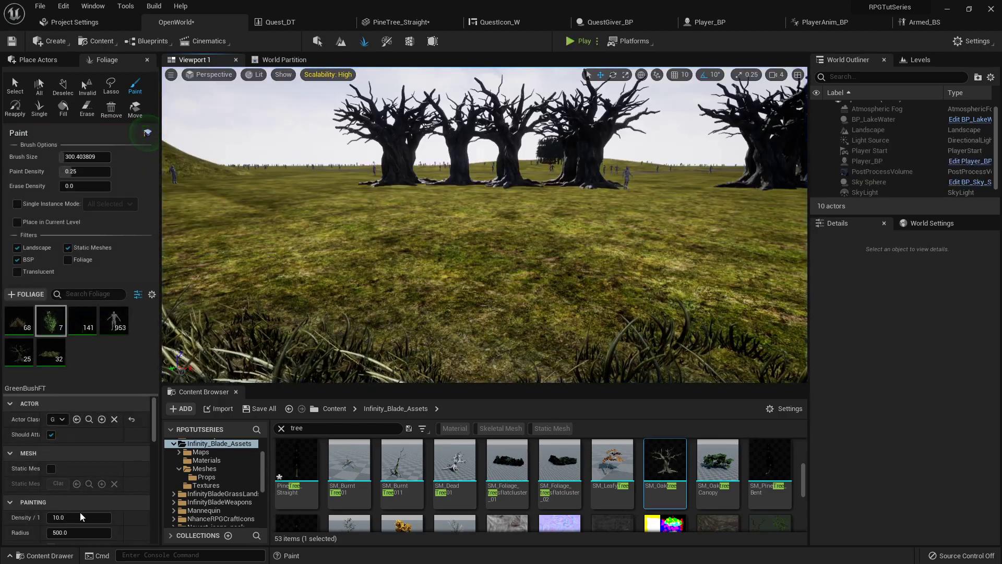
Step: Examine the painting, placement, instance, collision and scalability settings of the GreenBushFT foliage type
{"action": "scroll", "coordinate": [80, 512], "scroll_direction": "down", "scroll_amount": 1}
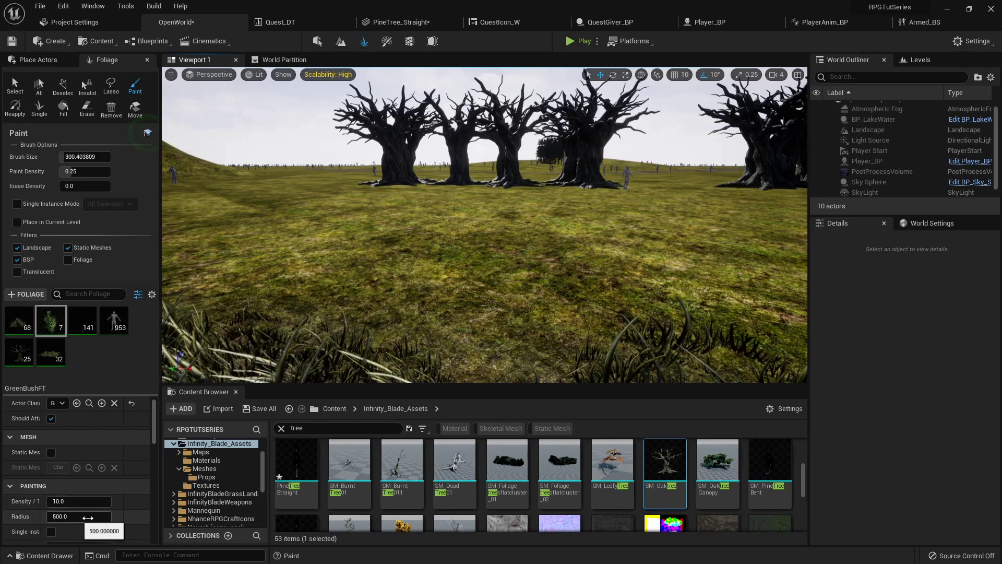
{"action": "scroll", "coordinate": [83, 516], "scroll_direction": "down", "scroll_amount": 4}
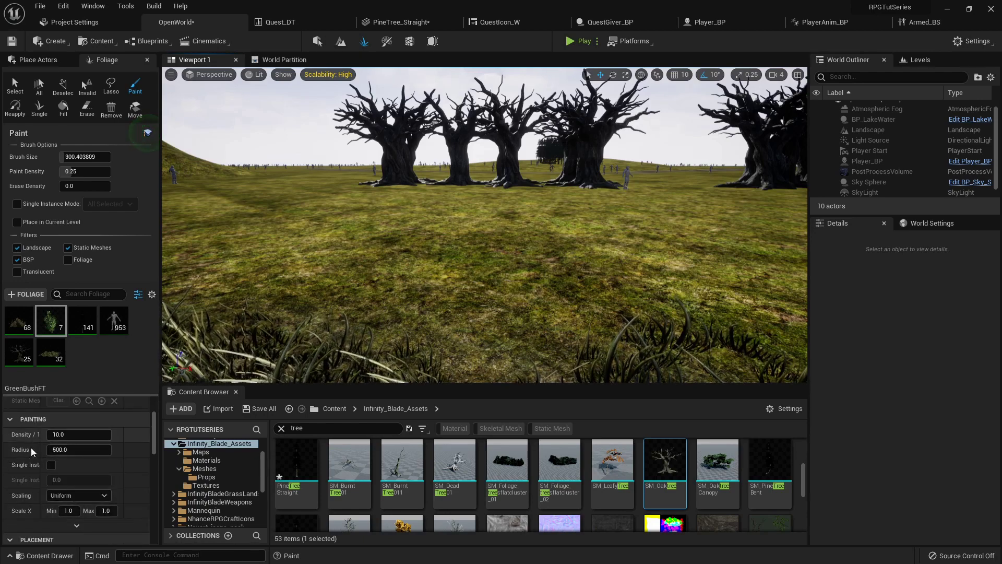
{"action": "scroll", "coordinate": [42, 509], "scroll_direction": "up", "scroll_amount": 2}
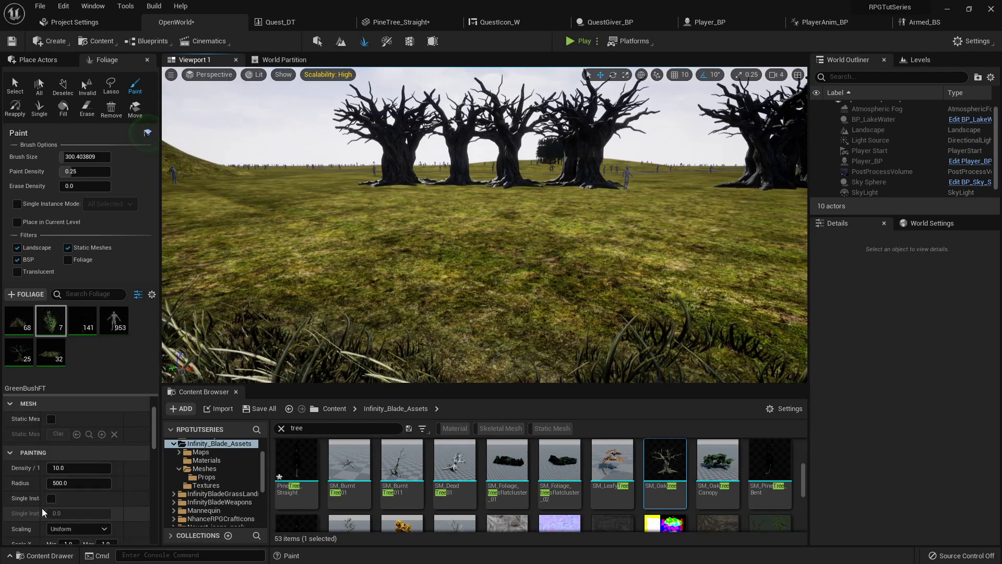
{"action": "scroll", "coordinate": [41, 495], "scroll_direction": "down", "scroll_amount": 1}
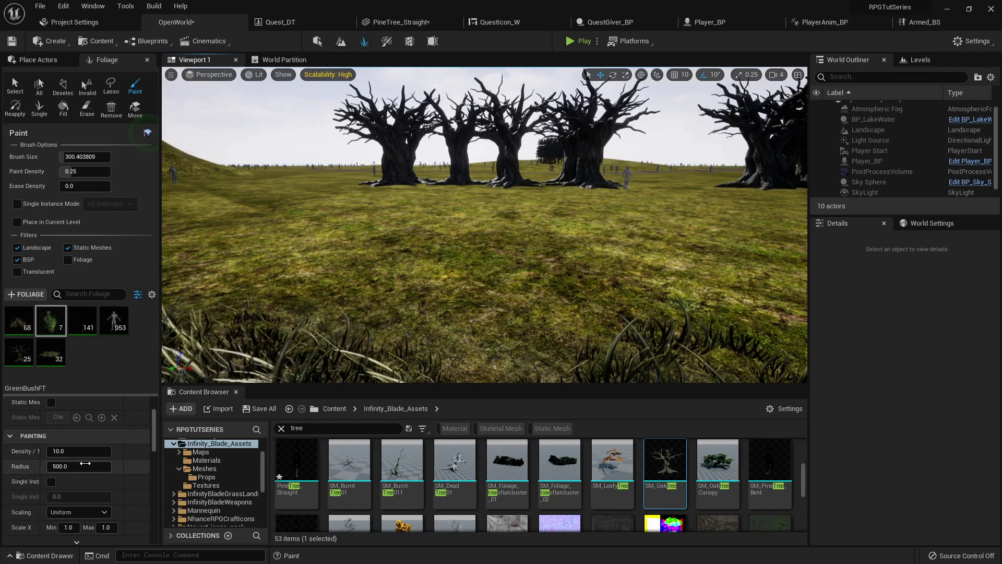
{"action": "scroll", "coordinate": [74, 500], "scroll_direction": "down", "scroll_amount": 4}
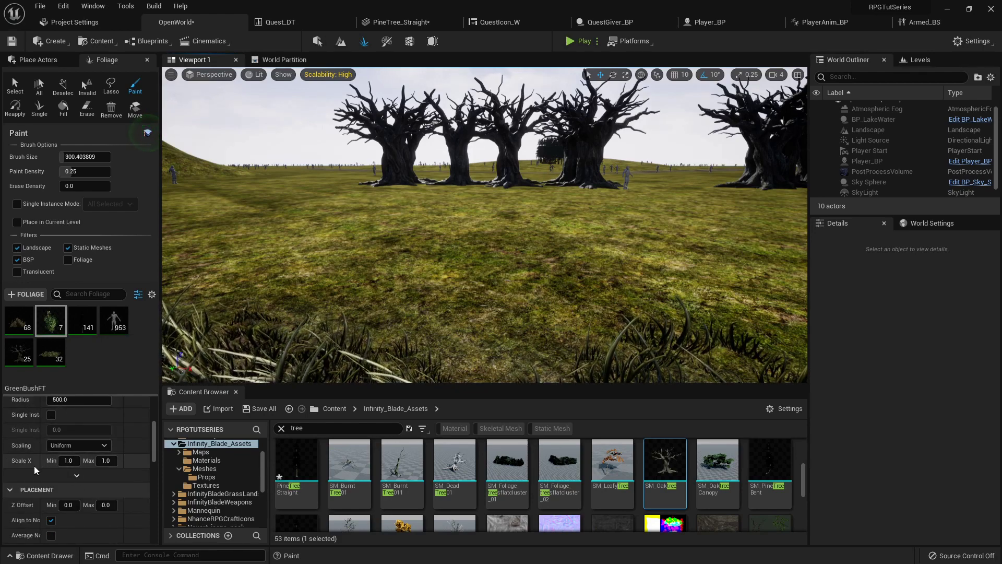
{"action": "scroll", "coordinate": [60, 481], "scroll_direction": "down", "scroll_amount": 1}
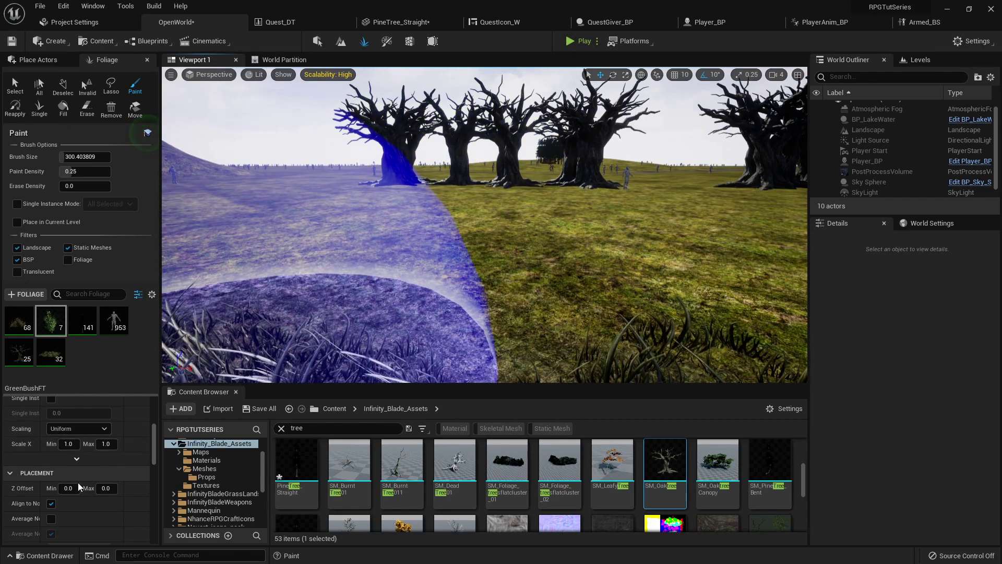
{"action": "scroll", "coordinate": [76, 490], "scroll_direction": "down", "scroll_amount": 5}
{"action": "scroll", "coordinate": [78, 489], "scroll_direction": "down", "scroll_amount": 4}
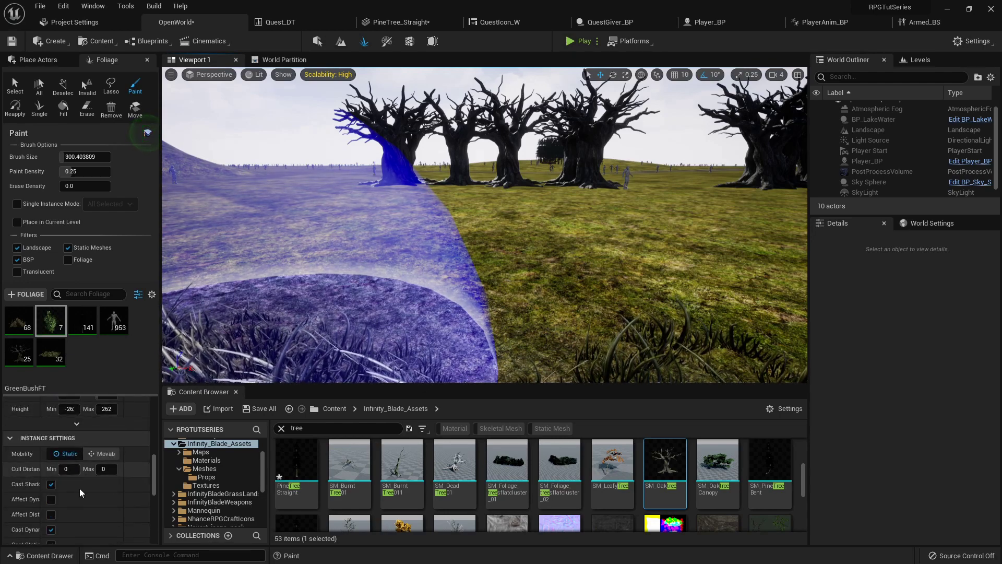
{"action": "scroll", "coordinate": [58, 440], "scroll_direction": "down", "scroll_amount": 3}
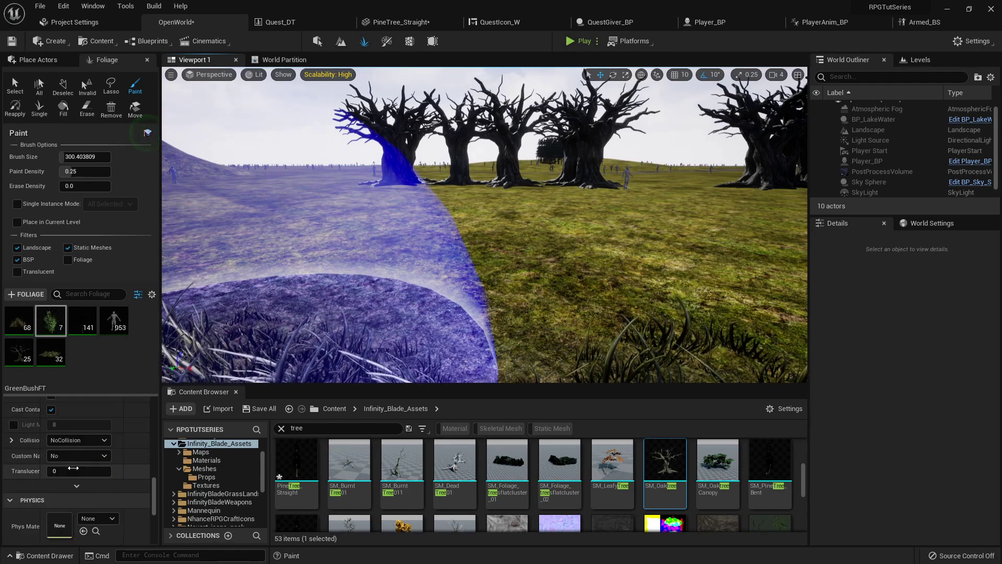
{"action": "scroll", "coordinate": [76, 468], "scroll_direction": "down", "scroll_amount": 5}
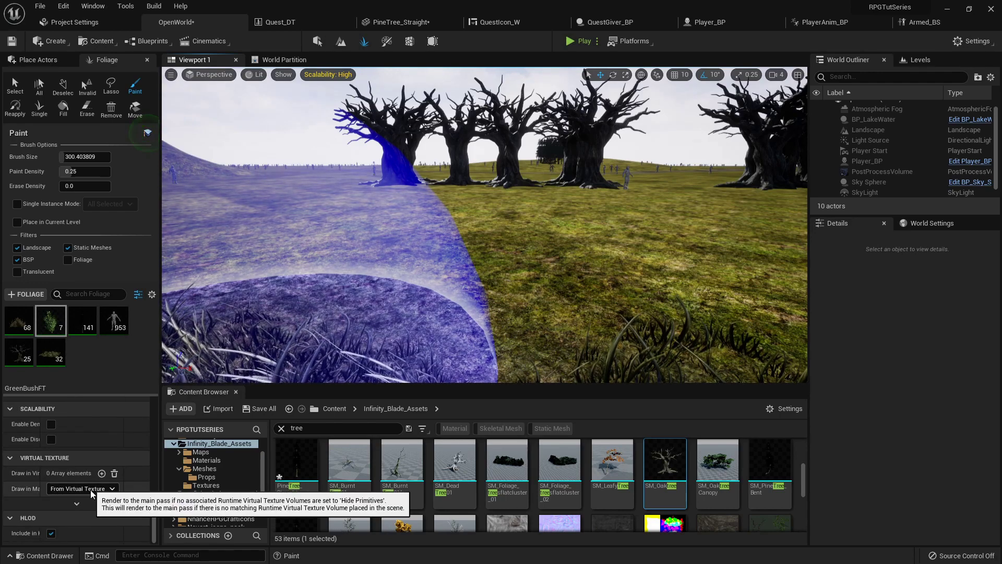
{"action": "scroll", "coordinate": [94, 504], "scroll_direction": "up", "scroll_amount": 10}
{"action": "scroll", "coordinate": [95, 501], "scroll_direction": "up", "scroll_amount": 5}
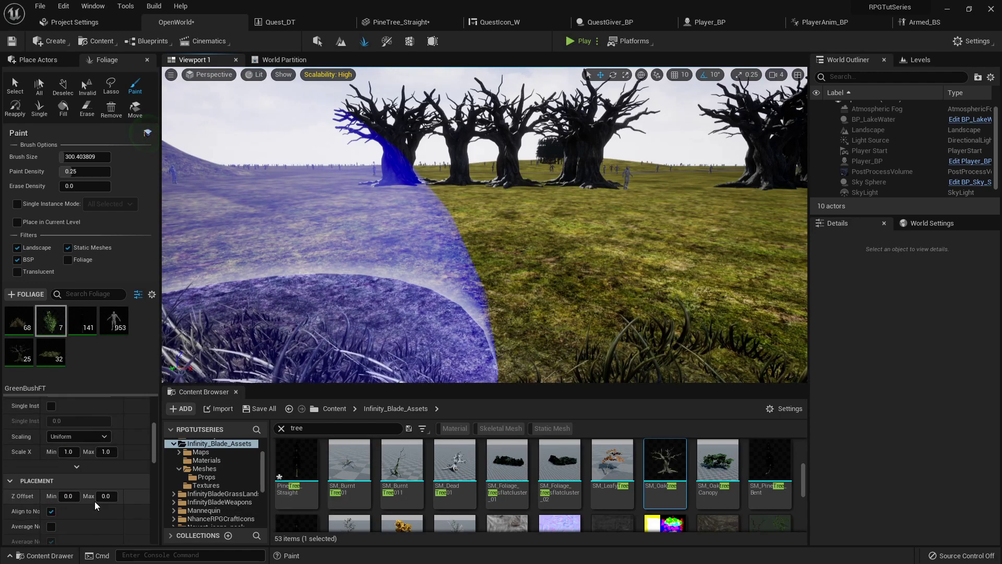
Step: Activate the PineTree_Straight and oak tree foliage types and erase all the painted oak trees from the grassland
{"action": "mouse_move", "coordinate": [282, 347]}
{"action": "right_mouse_down"}
{"action": "mouse_move", "coordinate": [209, 379]}
{"action": "mouse_move", "coordinate": [245, 339]}
{"action": "right_mouse_up"}
{"action": "key", "text": "s"}
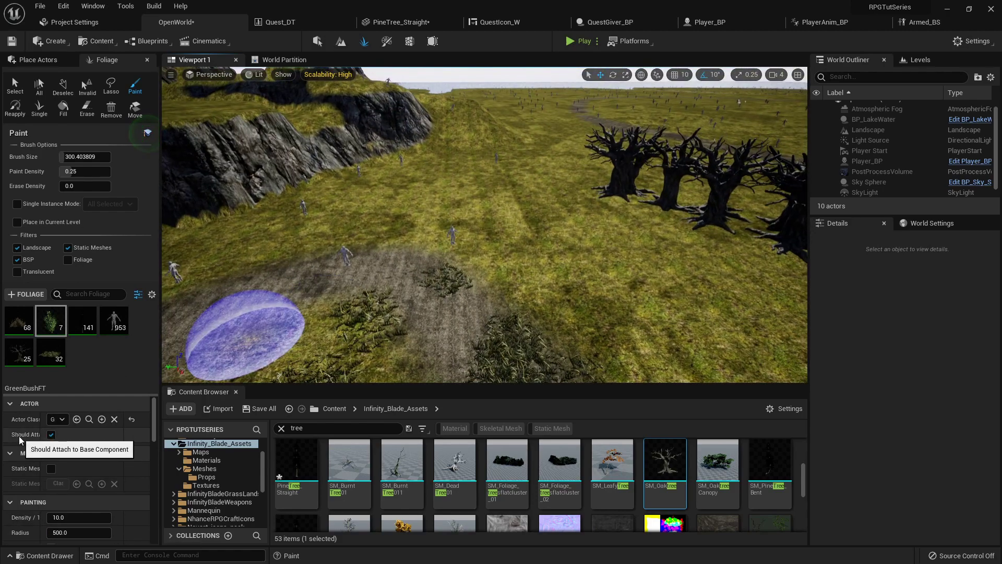
{"action": "key", "text": "w"}
{"action": "right_click_drag", "start_coordinate": [399, 273], "coordinate": [517, 211]}
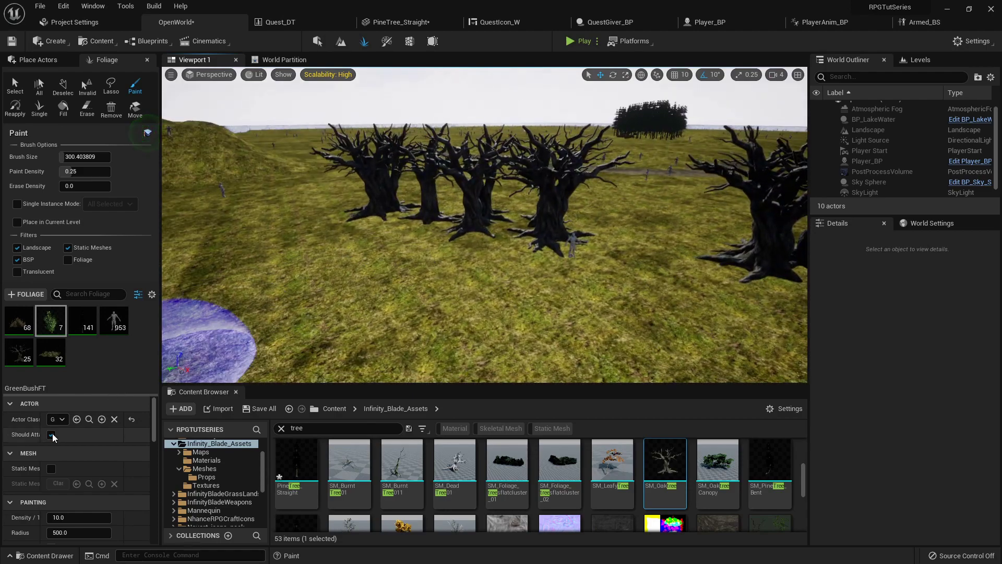
{"action": "right_click_drag", "start_coordinate": [368, 295], "coordinate": [182, 287]}
{"action": "right_click_drag", "start_coordinate": [267, 288], "coordinate": [267, 288]}
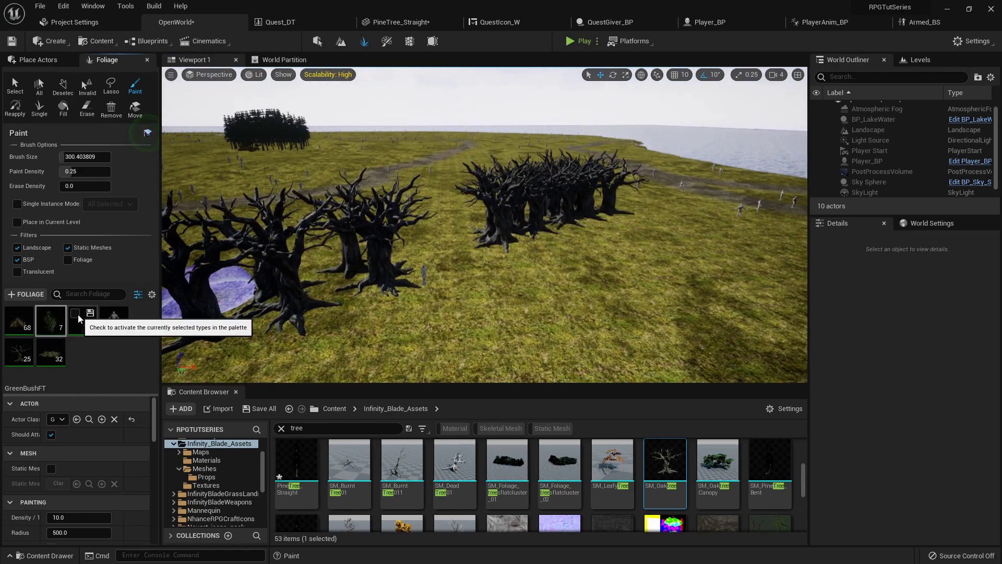
{"action": "left_click", "coordinate": [77, 314]}
{"action": "left_click", "coordinate": [11, 346]}
{"action": "left_click", "coordinate": [196, 333], "text": "shift"}
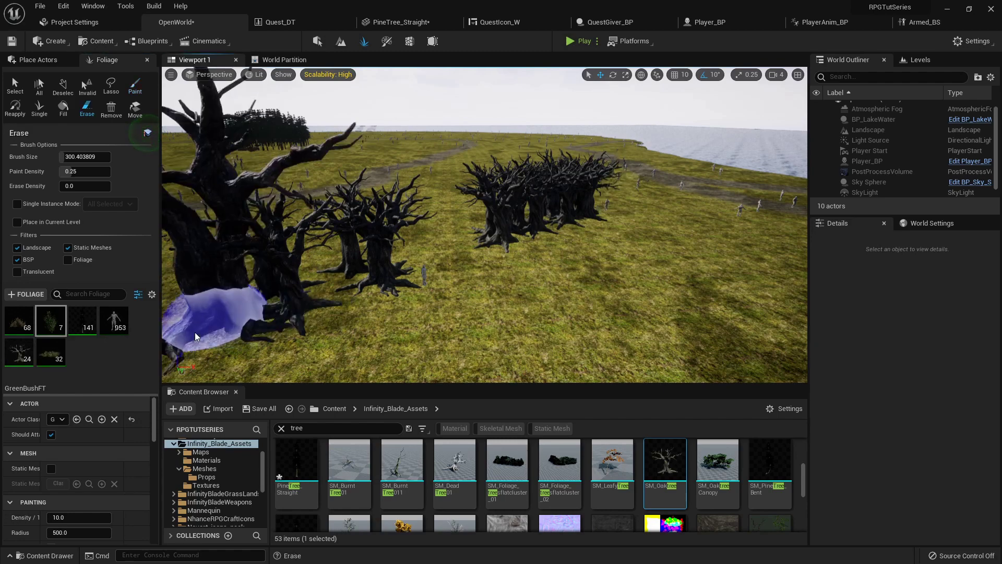
{"action": "mouse_move", "coordinate": [195, 332]}
{"action": "left_mouse_down"}
{"action": "mouse_move", "coordinate": [276, 277]}
{"action": "mouse_move", "coordinate": [539, 236]}
{"action": "mouse_move", "coordinate": [517, 203]}
{"action": "left_mouse_up"}
Step: Set the foliage brush size to 8192 and erase all remaining painted trees and bushes across the landscape, leaving the mannequin foliage
{"action": "mouse_move", "coordinate": [516, 203]}
{"action": "right_mouse_down"}
{"action": "mouse_move", "coordinate": [452, 251]}
{"action": "mouse_move", "coordinate": [470, 224]}
{"action": "mouse_move", "coordinate": [376, 172]}
{"action": "mouse_move", "coordinate": [251, 256]}
{"action": "mouse_move", "coordinate": [136, 266]}
{"action": "right_mouse_up"}
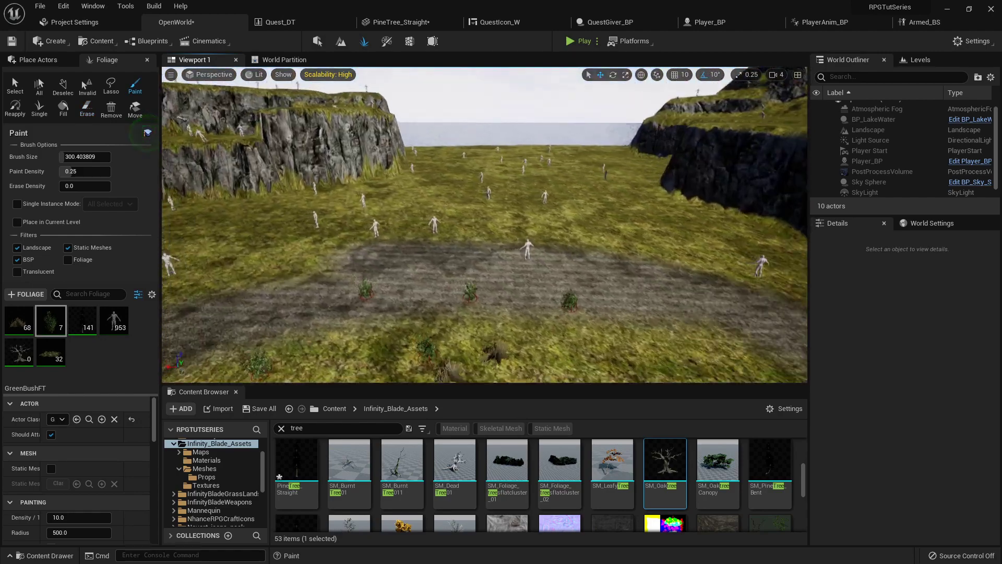
{"action": "right_click_drag", "start_coordinate": [458, 268], "coordinate": [626, 308]}
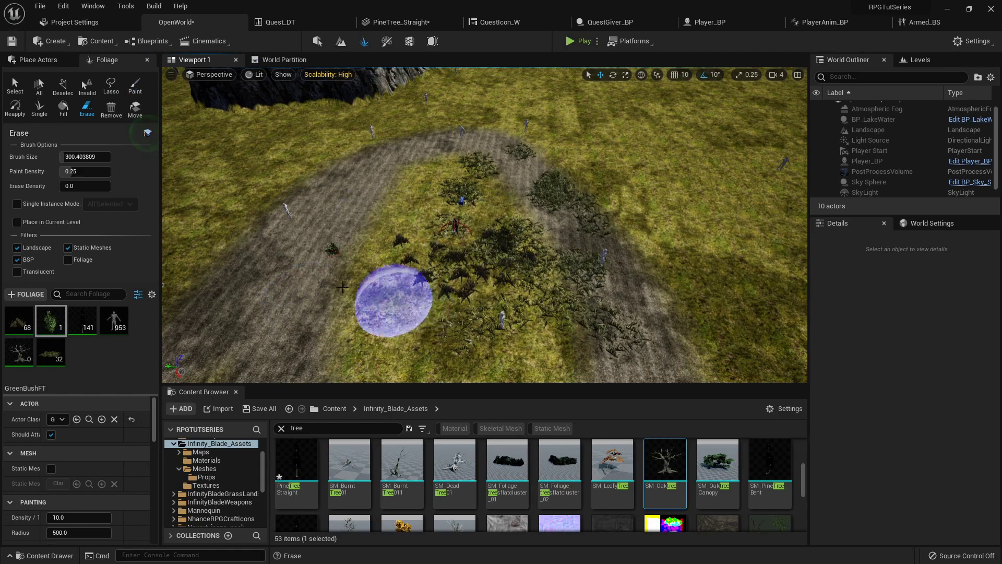
{"action": "left_click_drag", "start_coordinate": [80, 157], "coordinate": [273, 184]}
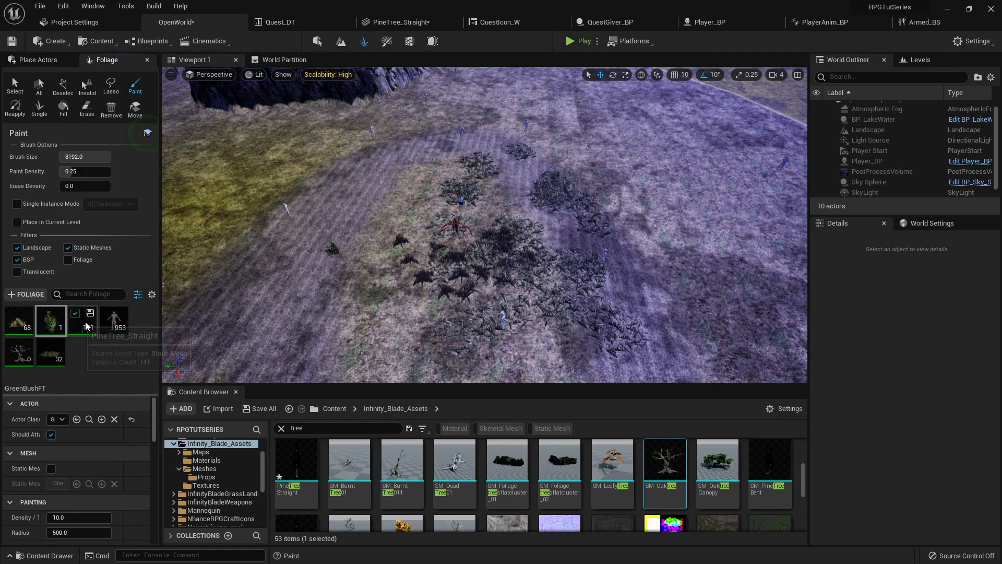
{"action": "left_click_drag", "start_coordinate": [276, 288], "coordinate": [574, 235], "text": "shift"}
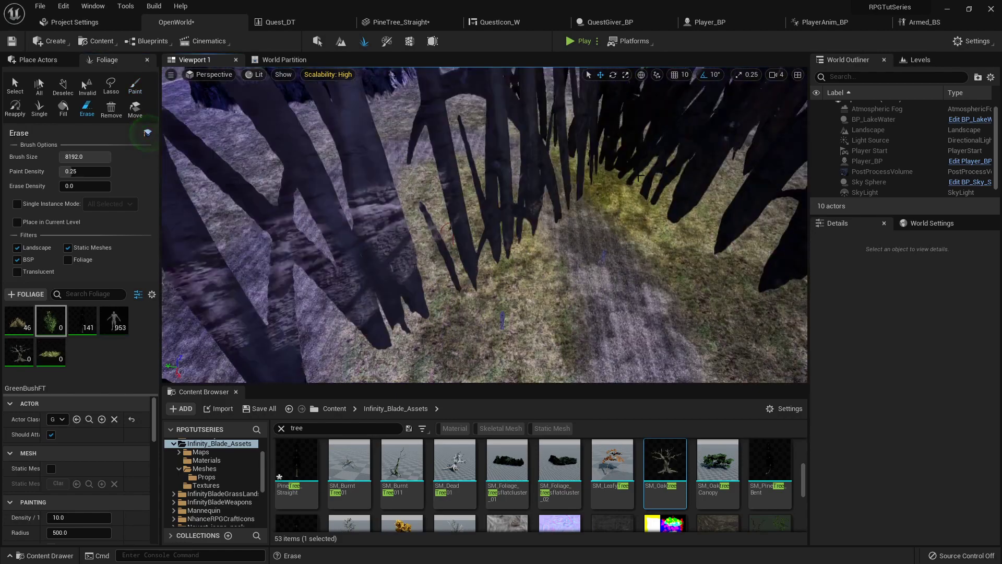
{"action": "mouse_move", "coordinate": [574, 235]}
{"action": "right_mouse_down"}
{"action": "mouse_move", "coordinate": [574, 303]}
{"action": "mouse_move", "coordinate": [521, 235]}
{"action": "mouse_move", "coordinate": [494, 172]}
{"action": "right_mouse_up"}
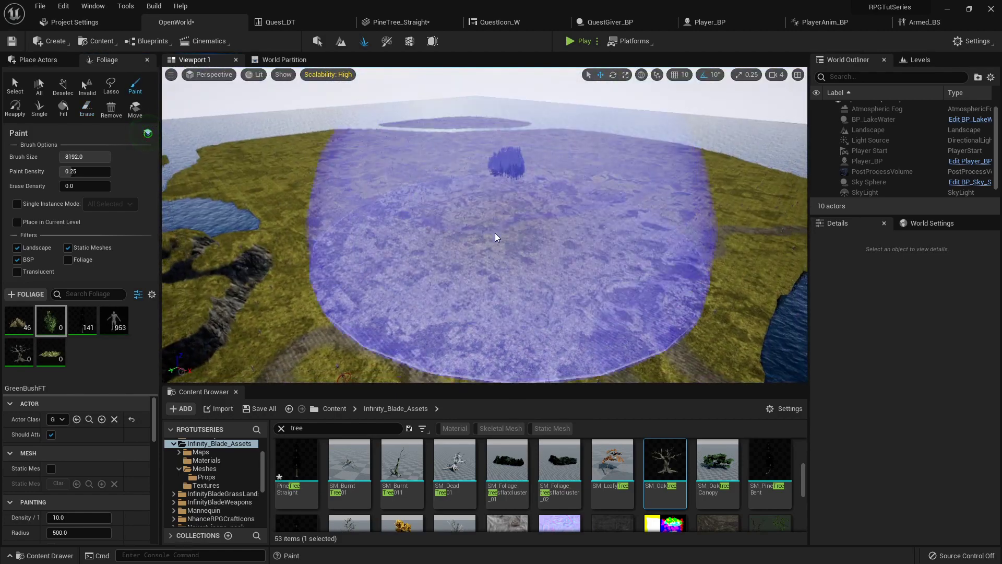
{"action": "mouse_move", "coordinate": [495, 233]}
{"action": "left_mouse_down", "text": "shift"}
{"action": "mouse_move", "coordinate": [586, 198]}
{"action": "mouse_move", "coordinate": [498, 202]}
{"action": "left_mouse_up", "text": "shift"}
{"action": "mouse_move", "coordinate": [498, 202]}
{"action": "right_mouse_down"}
{"action": "mouse_move", "coordinate": [600, 193]}
{"action": "mouse_move", "coordinate": [486, 164]}
{"action": "mouse_move", "coordinate": [509, 170]}
{"action": "right_mouse_up"}
Step: Switch to selection mode and delete the lone SM_PineTree_Bent actor standing on the grassland
{"action": "key", "text": "w"}
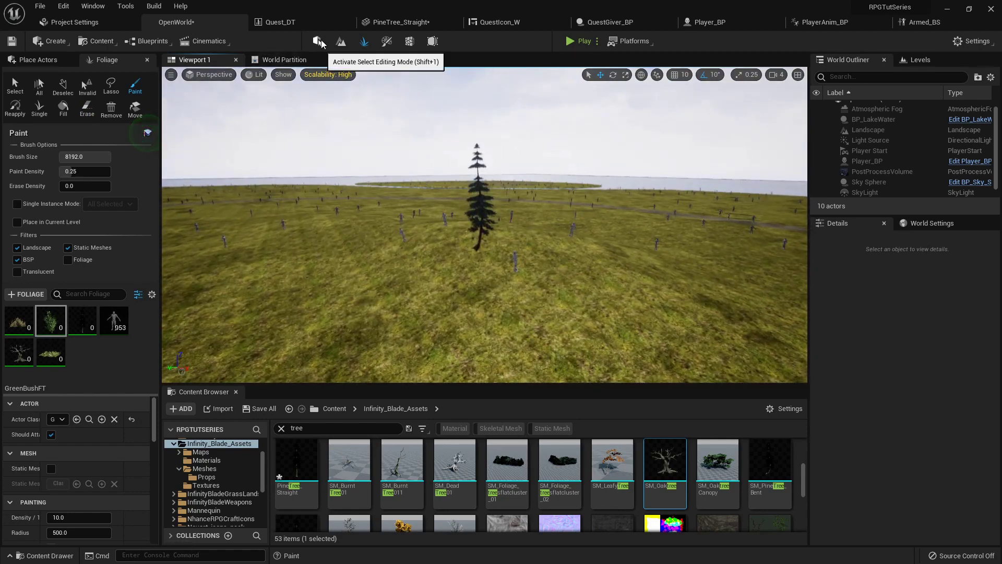
{"action": "left_click", "coordinate": [318, 42]}
{"action": "left_click", "coordinate": [479, 236]}
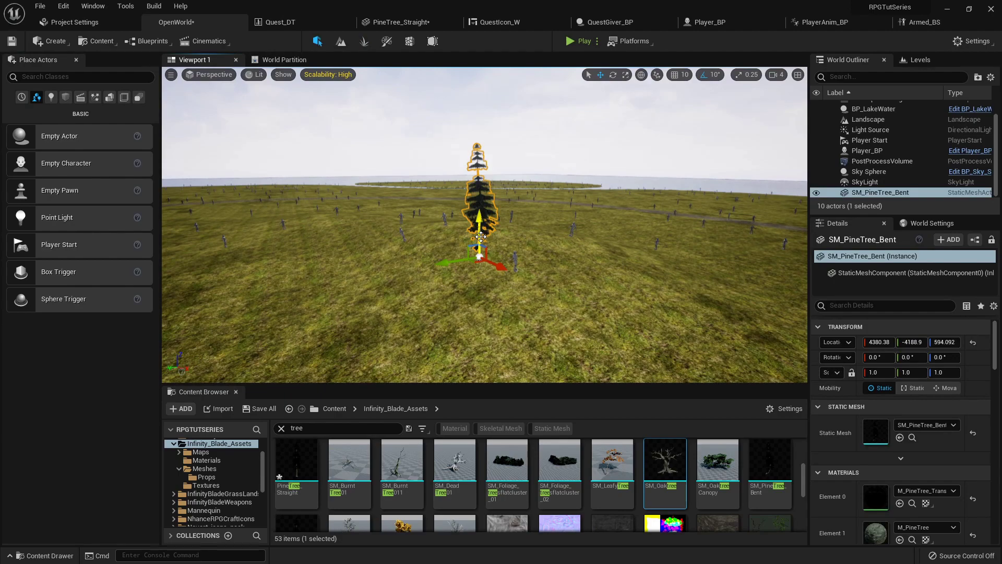
{"action": "key", "text": "Delete"}
{"action": "mouse_move", "coordinate": [573, 232]}
{"action": "right_mouse_down"}
{"action": "mouse_move", "coordinate": [780, 220]}
{"action": "mouse_move", "coordinate": [562, 231]}
{"action": "right_mouse_up"}
{"action": "key", "text": "w"}
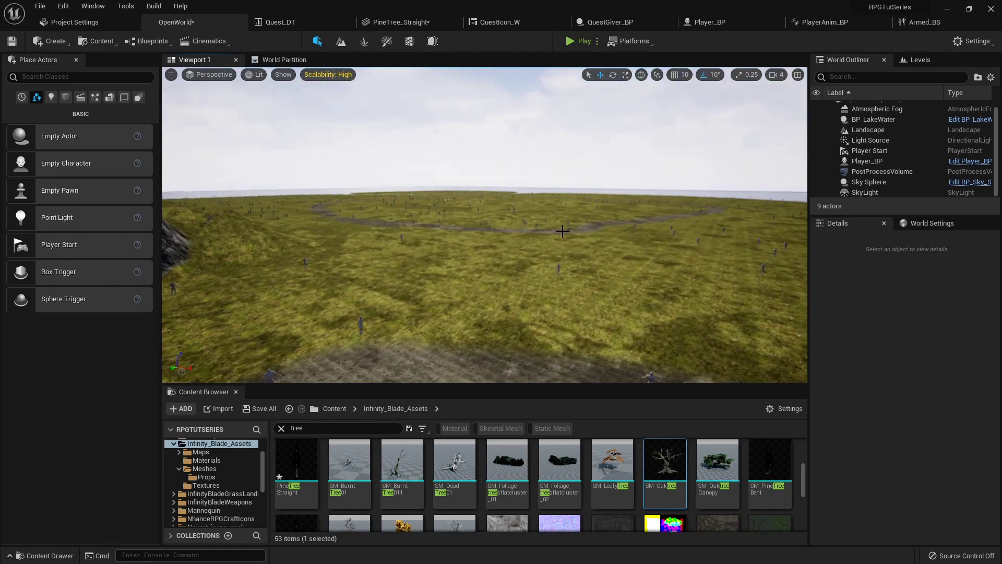
Step: Add SM_Tree_Fall_02 as a foliage type and set the painting density of SM_Oaktree to 1.0
{"action": "scroll", "coordinate": [548, 470], "scroll_direction": "down", "scroll_amount": 2}
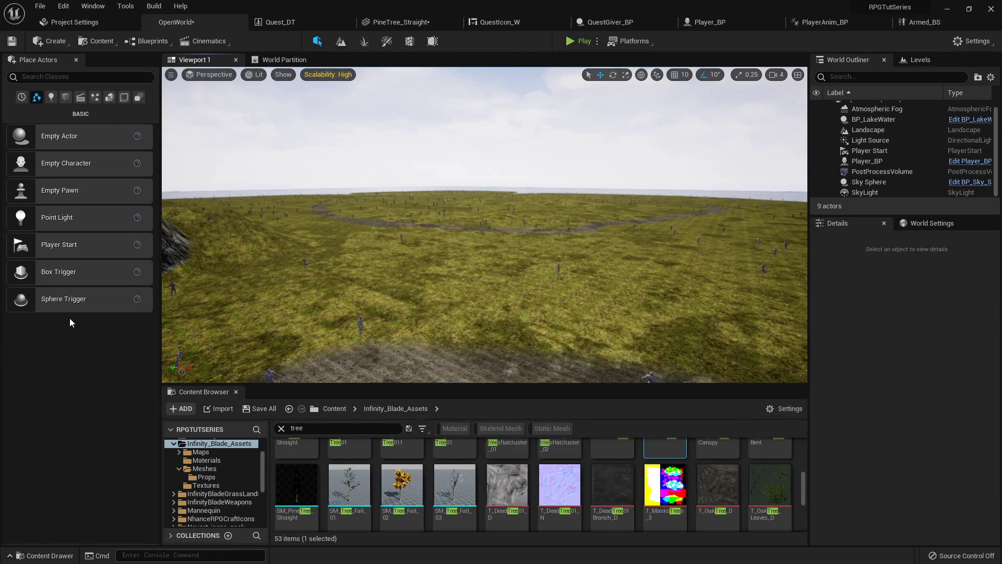
{"action": "left_click", "coordinate": [363, 42]}
{"action": "left_click_drag", "start_coordinate": [402, 486], "coordinate": [99, 334]}
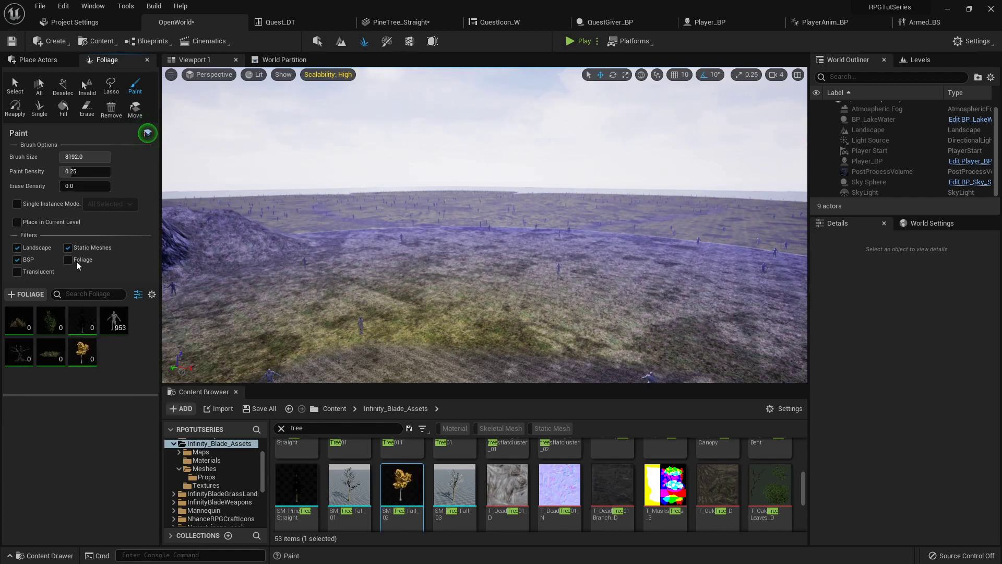
{"action": "left_click", "coordinate": [82, 332]}
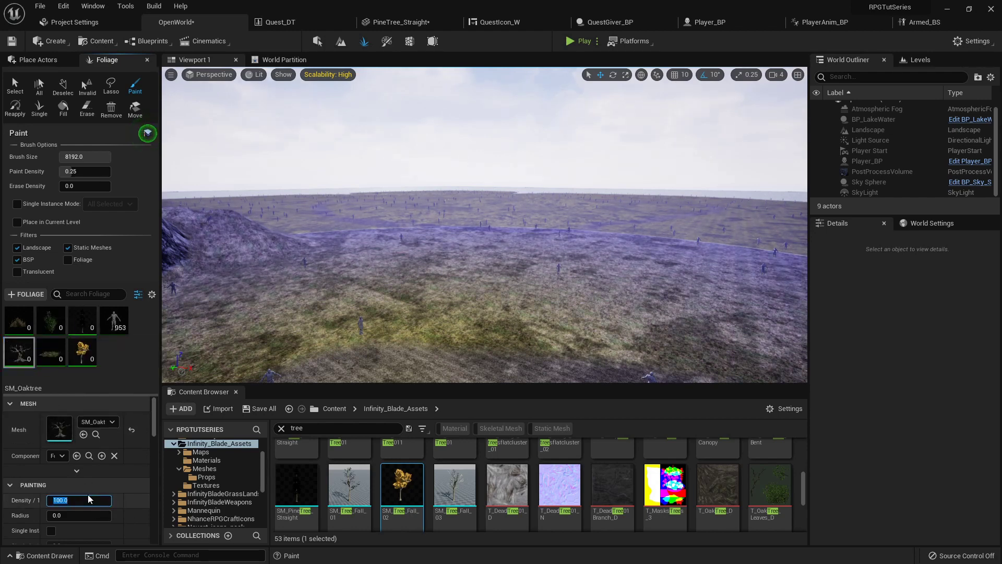
{"action": "key", "text": "Return"}
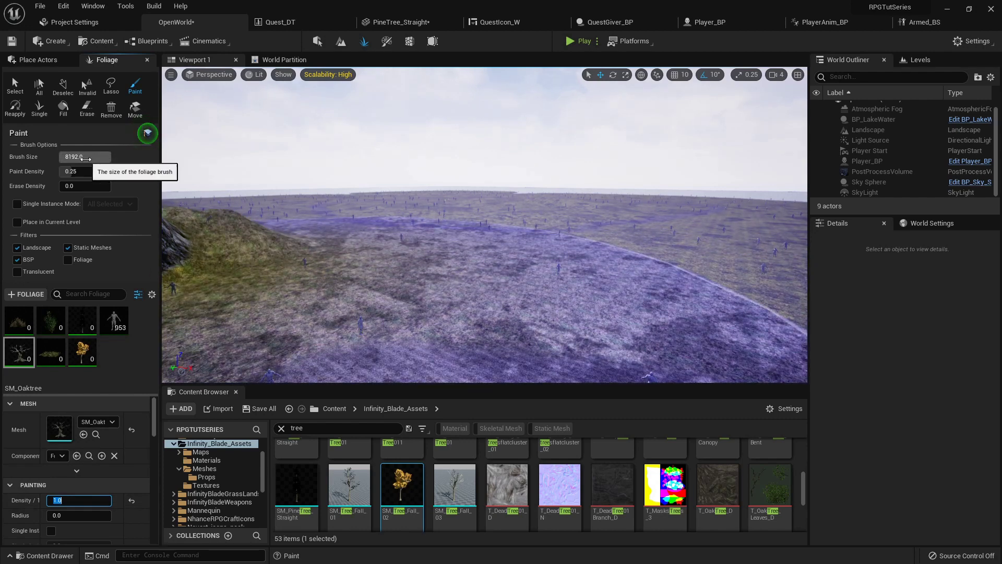
Step: Reduce the brush size to about 524 and paint a first patch of mixed pine, oak and autumn trees on the grassland
{"action": "left_click_drag", "start_coordinate": [86, 159], "coordinate": [67, 158]}
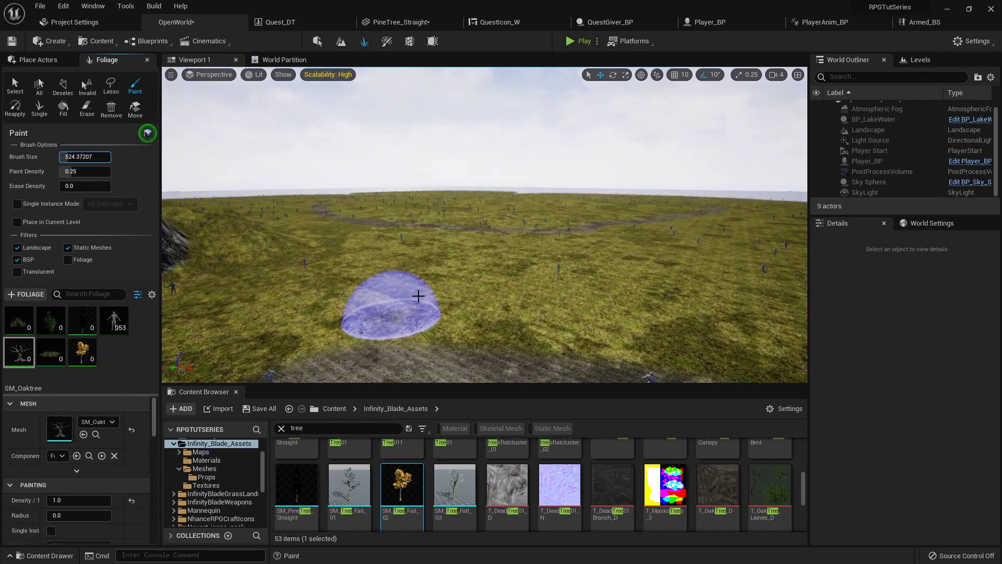
{"action": "left_click_drag", "start_coordinate": [418, 296], "coordinate": [633, 275]}
{"action": "left_click_drag", "start_coordinate": [517, 321], "coordinate": [482, 345]}
{"action": "mouse_move", "coordinate": [689, 339]}
{"action": "right_mouse_down"}
{"action": "mouse_move", "coordinate": [590, 389]}
{"action": "mouse_move", "coordinate": [512, 391]}
{"action": "mouse_move", "coordinate": [396, 309]}
{"action": "right_mouse_up"}
{"action": "key", "text": "s"}
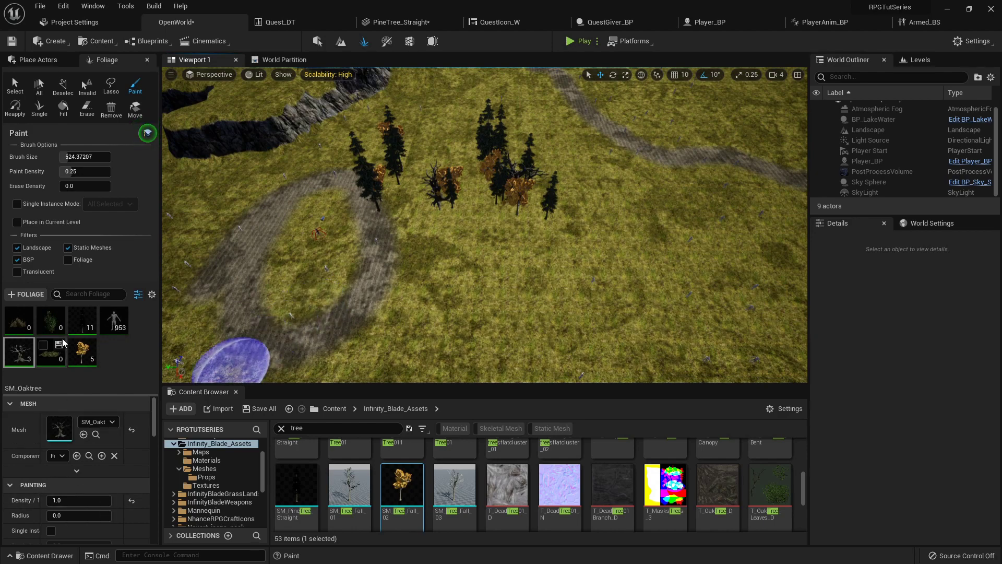
Step: Extend the mixed forest of pine, oak and autumn trees around the looping dirt path and towards the cliffs
{"action": "mouse_move", "coordinate": [445, 251]}
{"action": "left_mouse_down"}
{"action": "mouse_move", "coordinate": [287, 340]}
{"action": "mouse_move", "coordinate": [604, 279]}
{"action": "left_mouse_up"}
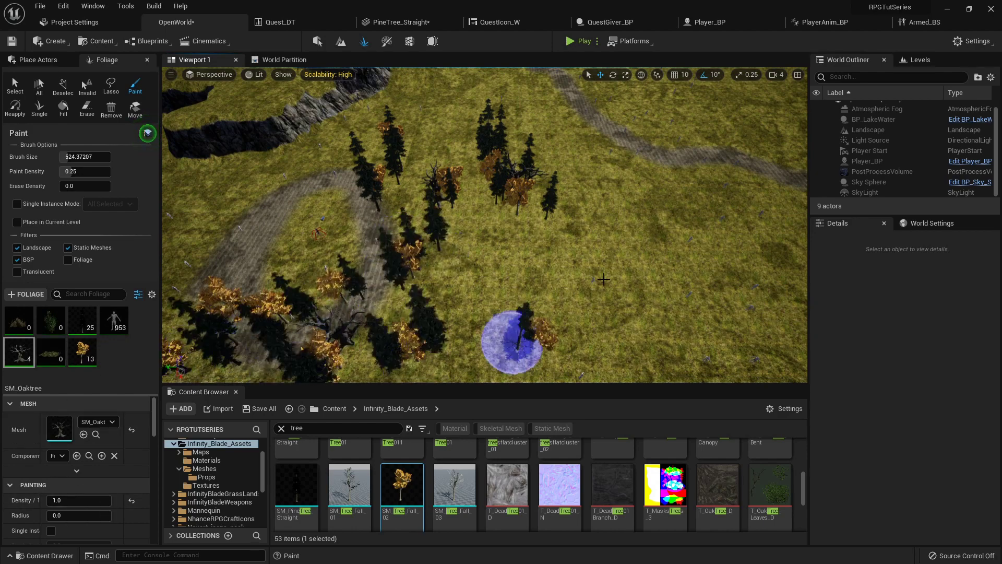
{"action": "key", "text": "s"}
{"action": "right_click_drag", "start_coordinate": [592, 275], "coordinate": [465, 260]}
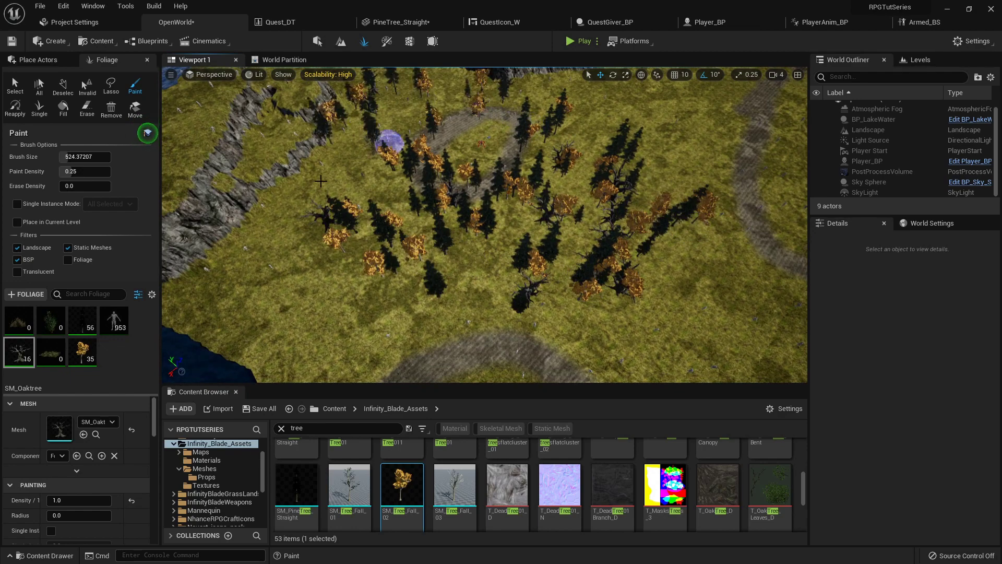
{"action": "left_click", "coordinate": [456, 263]}
{"action": "key", "text": "w"}
{"action": "right_click_drag", "start_coordinate": [456, 263], "coordinate": [531, 101]}
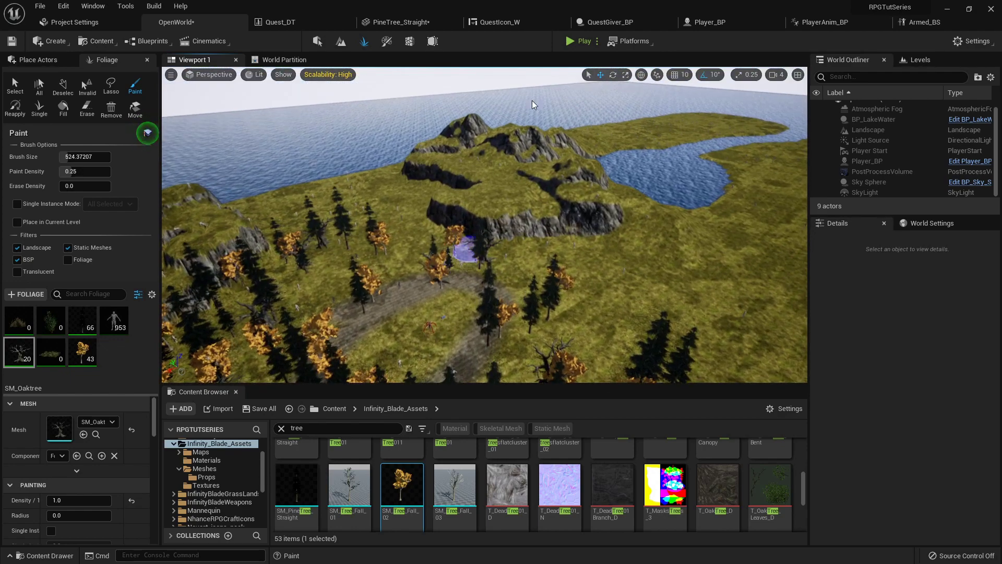
Step: Play-test the level by running and jumping into an oak tree to check its collision, and end the play session
{"action": "key", "text": "alt+p"}
{"action": "key", "text": "w"}
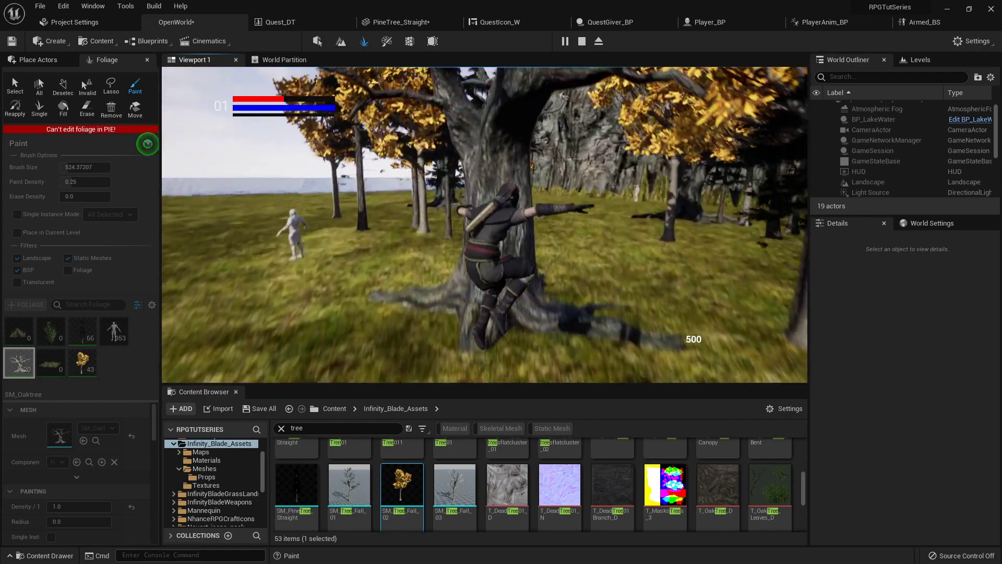
{"action": "key", "text": "Escape"}
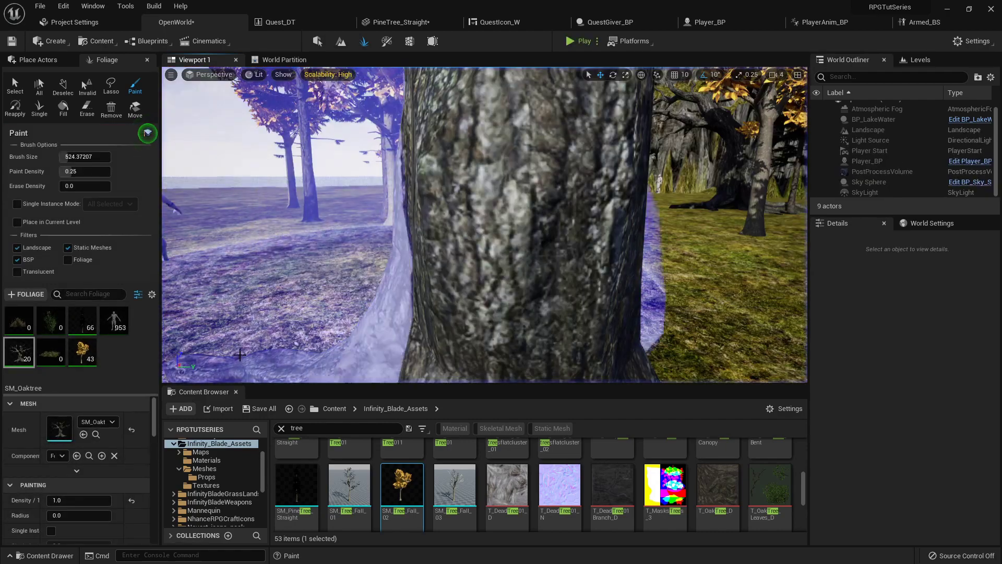
Step: Set the collision preset of the SM_Oaktree foliage type to BlockAll
{"action": "scroll", "coordinate": [67, 468], "scroll_direction": "down", "scroll_amount": 4}
{"action": "scroll", "coordinate": [70, 468], "scroll_direction": "down", "scroll_amount": 6}
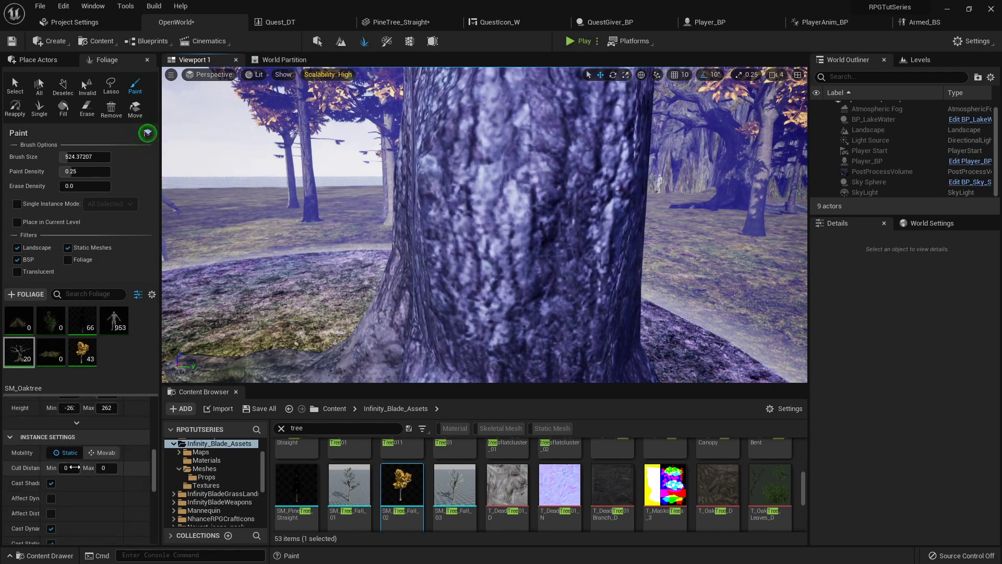
{"action": "left_click", "coordinate": [77, 422]}
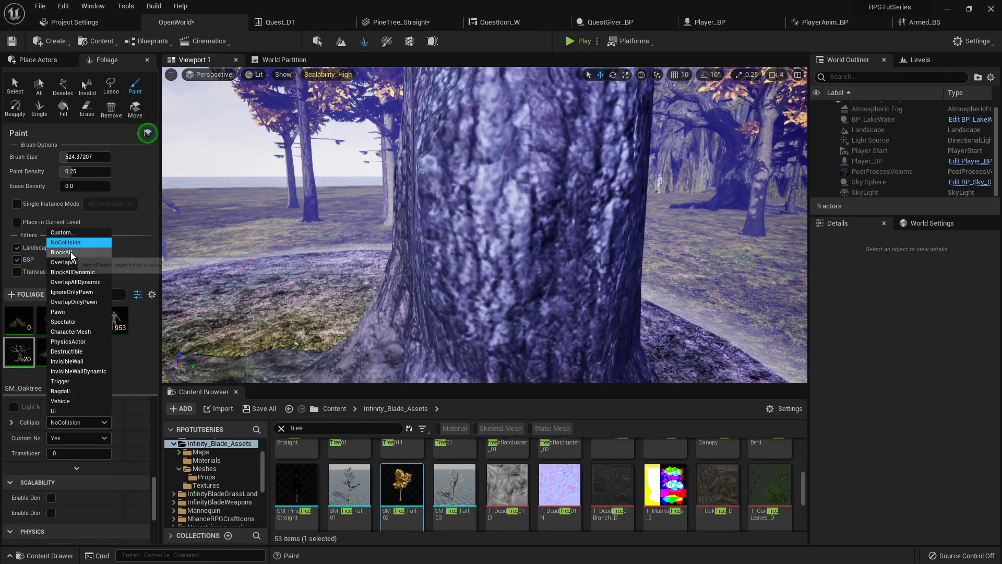
{"action": "left_click", "coordinate": [70, 251]}
Step: Play-test the oak tree collision by running and jumping against the trunks, try the other trees too, and end the play session
{"action": "left_click", "coordinate": [573, 41]}
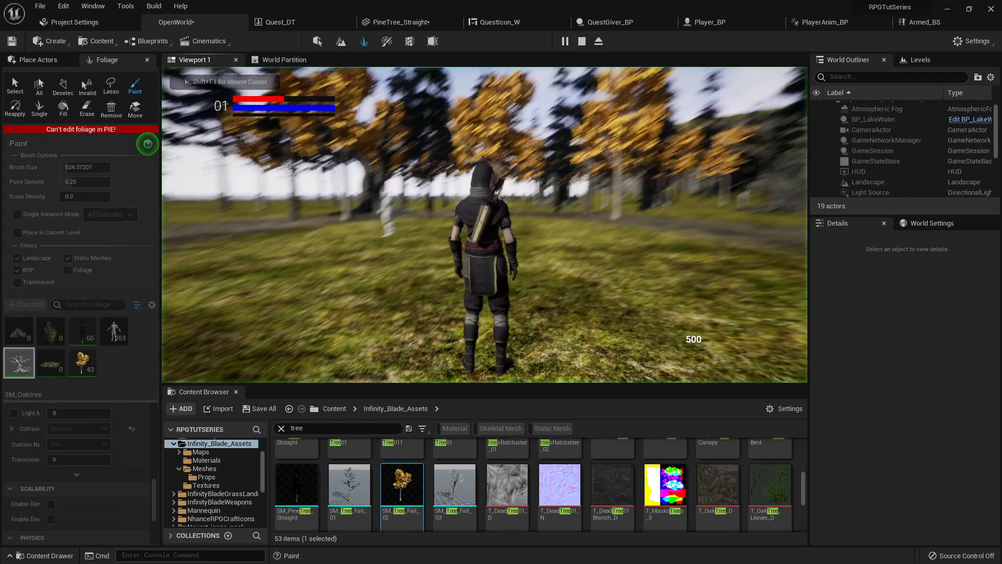
{"action": "key", "text": "space"}
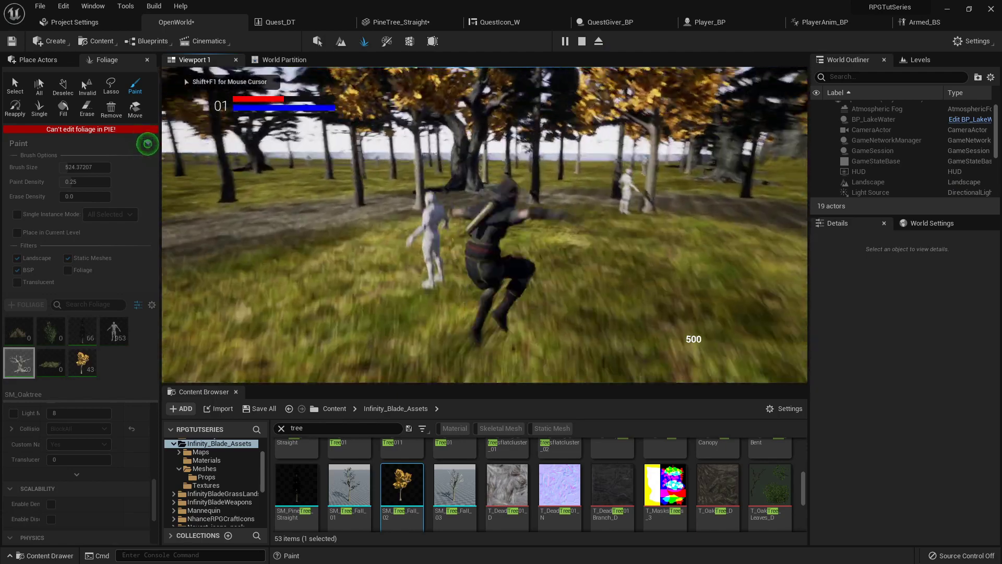
{"action": "key", "text": "w"}
{"action": "key", "text": "space"}
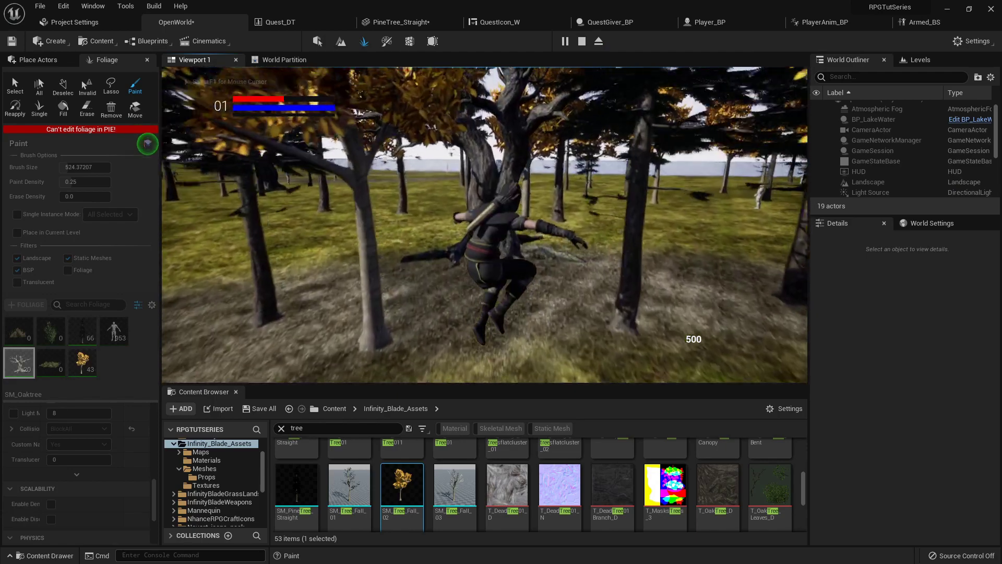
{"action": "key", "text": "w"}
{"action": "key", "text": "space"}
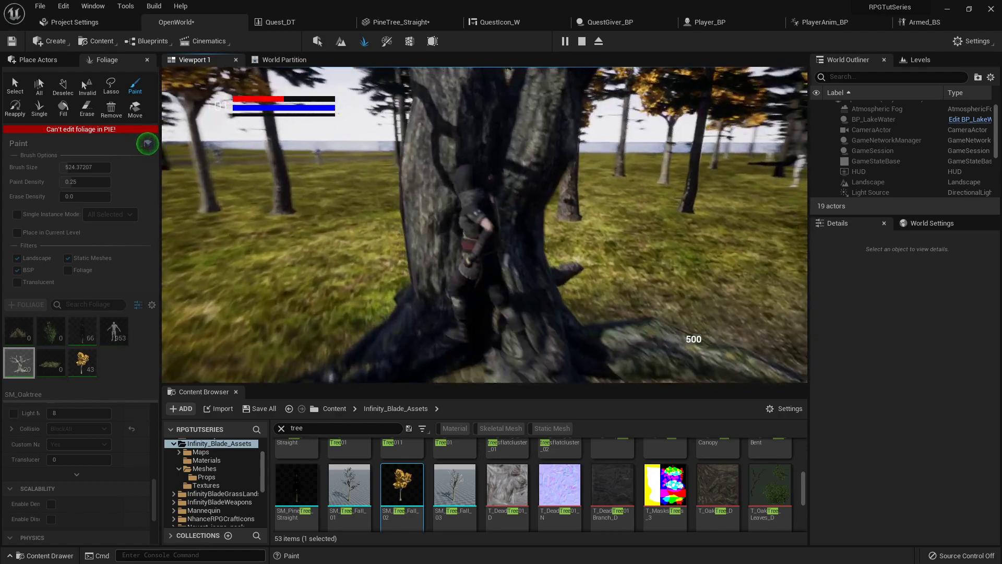
{"action": "key", "text": "w"}
{"action": "key", "text": "space"}
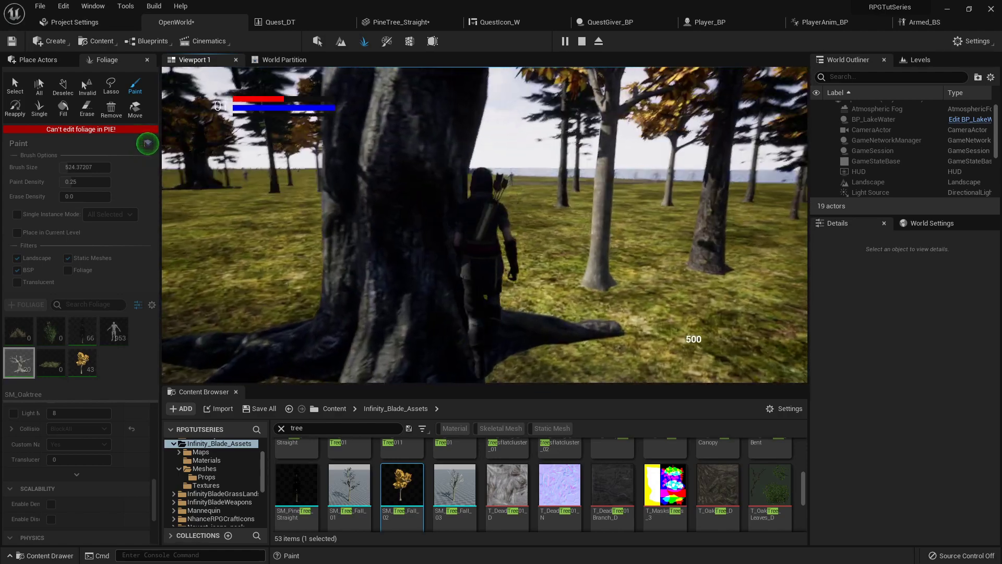
{"action": "key", "text": "w"}
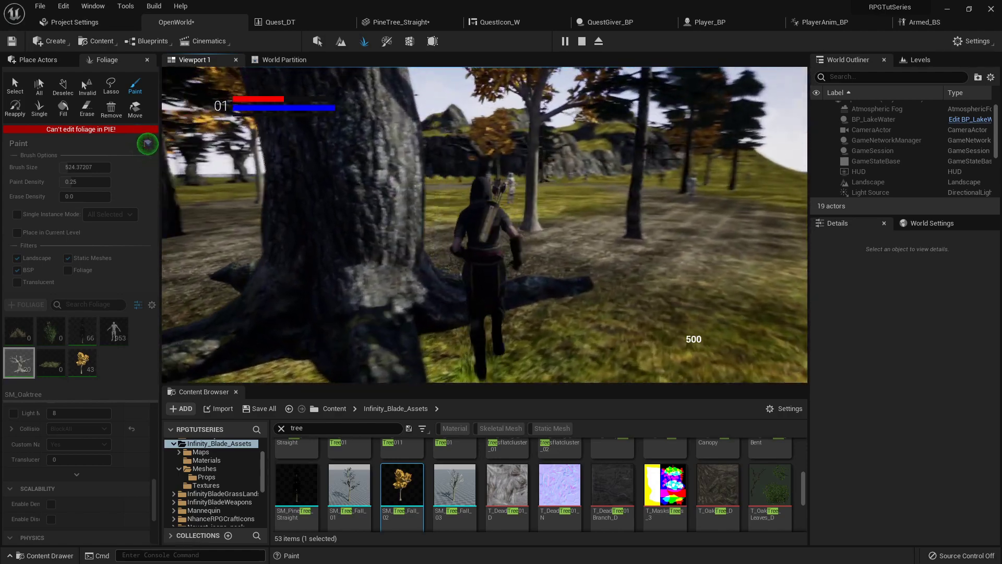
{"action": "key", "text": "space"}
{"action": "key", "text": "w"}
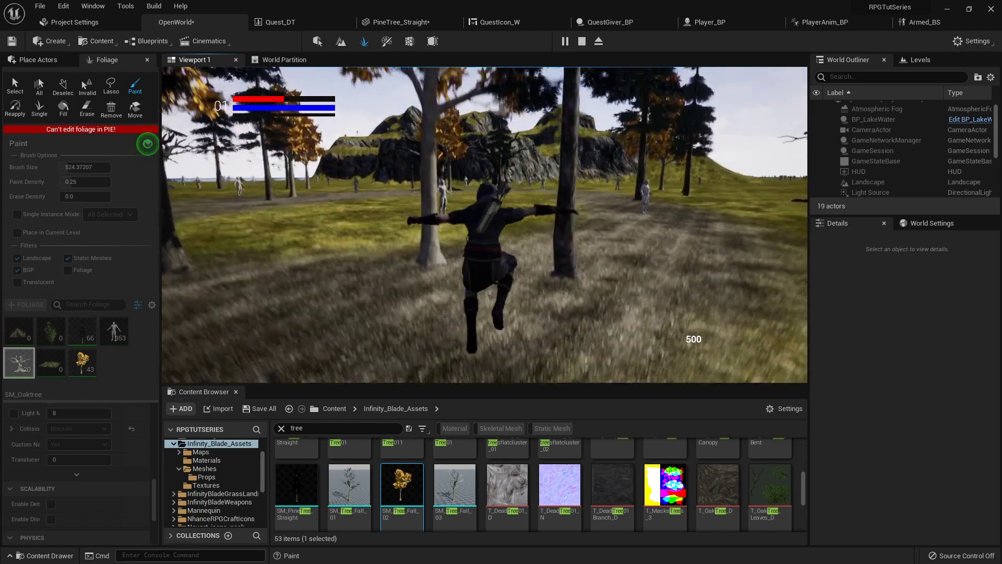
{"action": "key", "text": "w"}
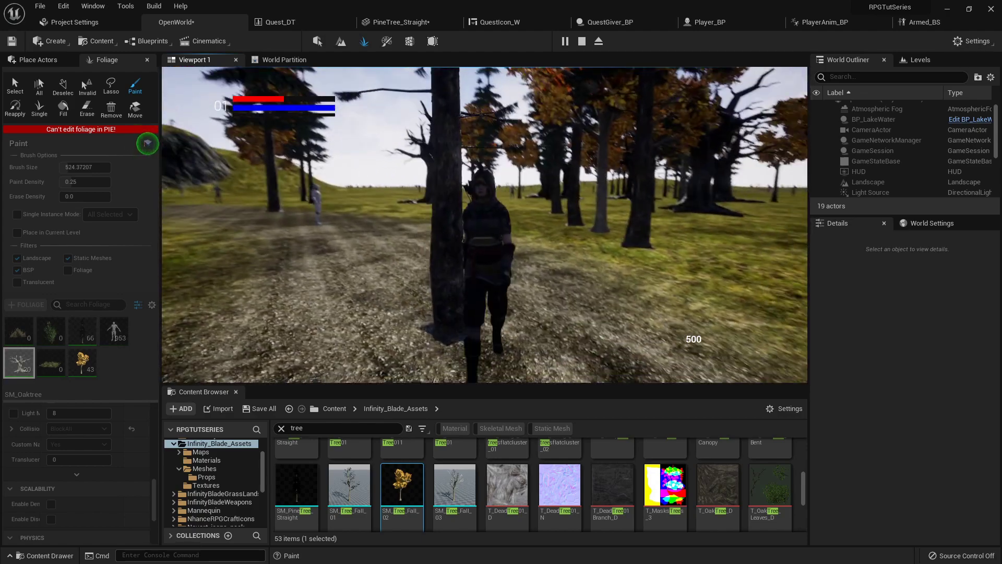
{"action": "key", "text": "Escape"}
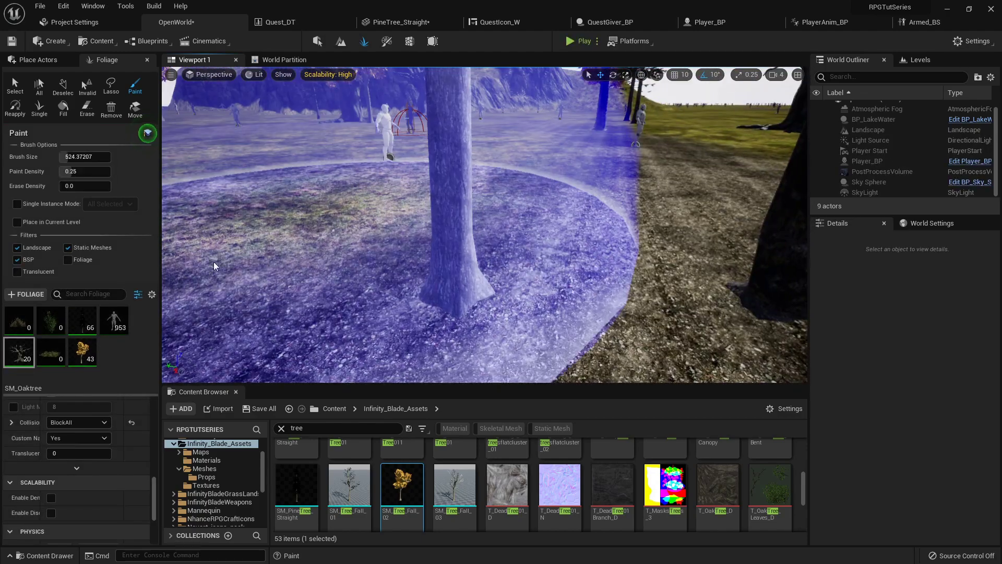
Step: Set the collision preset of the SM_Tree_Fall_02 foliage type to BlockAll
{"action": "left_click", "coordinate": [79, 360]}
{"action": "left_click", "coordinate": [74, 426]}
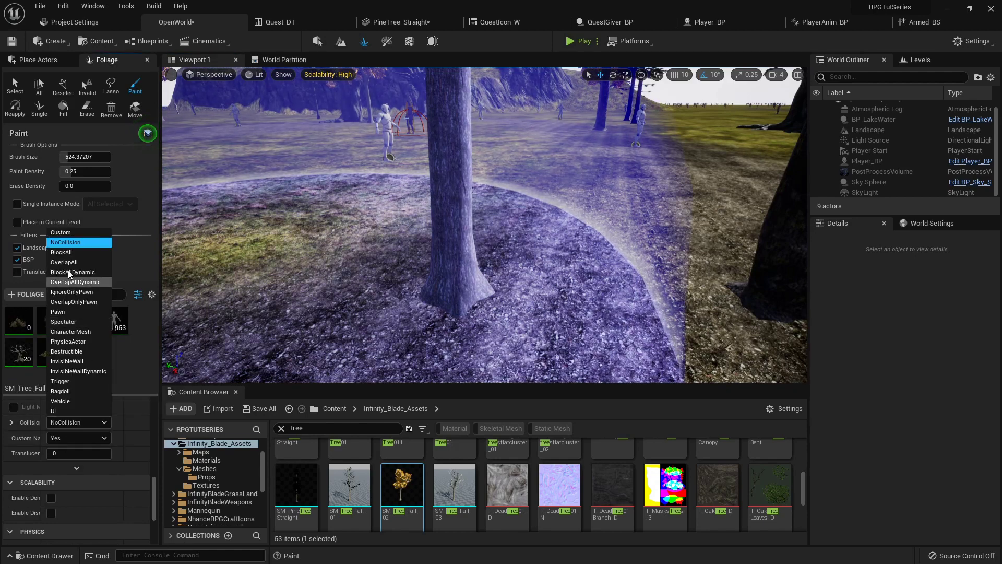
{"action": "left_click", "coordinate": [73, 252]}
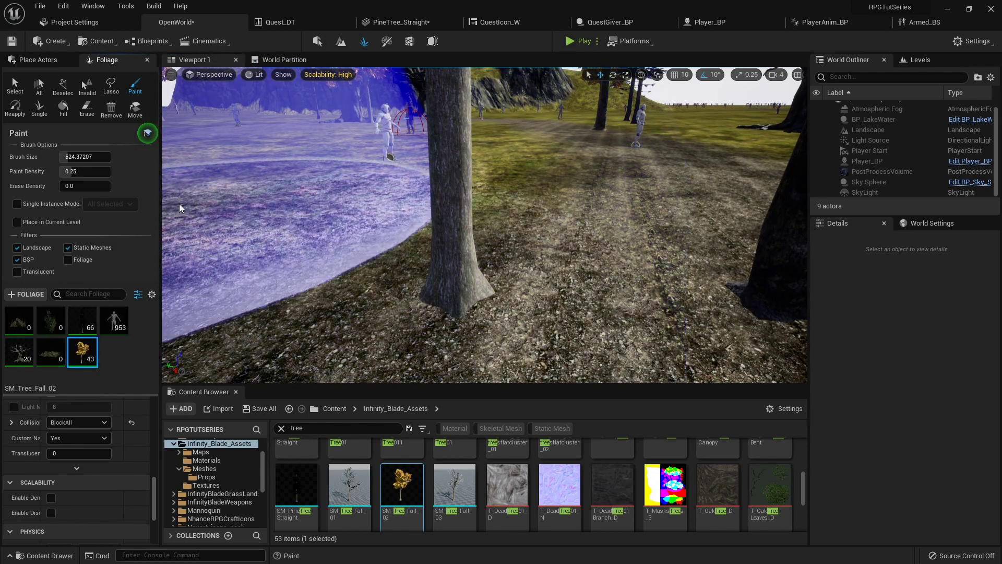
Step: Play-test the collision of the SM_Tree_Fall_02 trees by running against trunks throughout the forest, and end the play session
{"action": "left_click", "coordinate": [578, 41]}
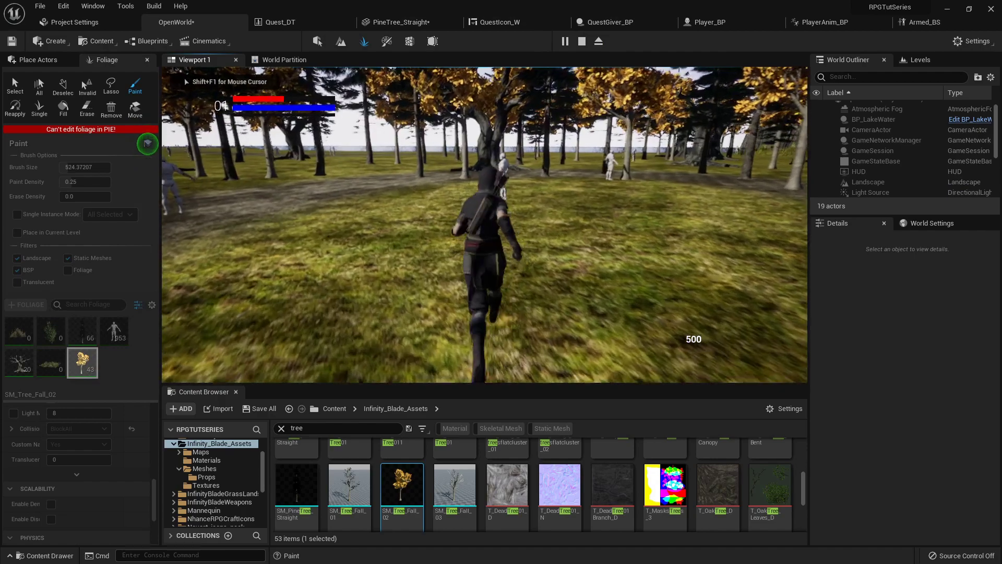
{"action": "key", "text": "w"}
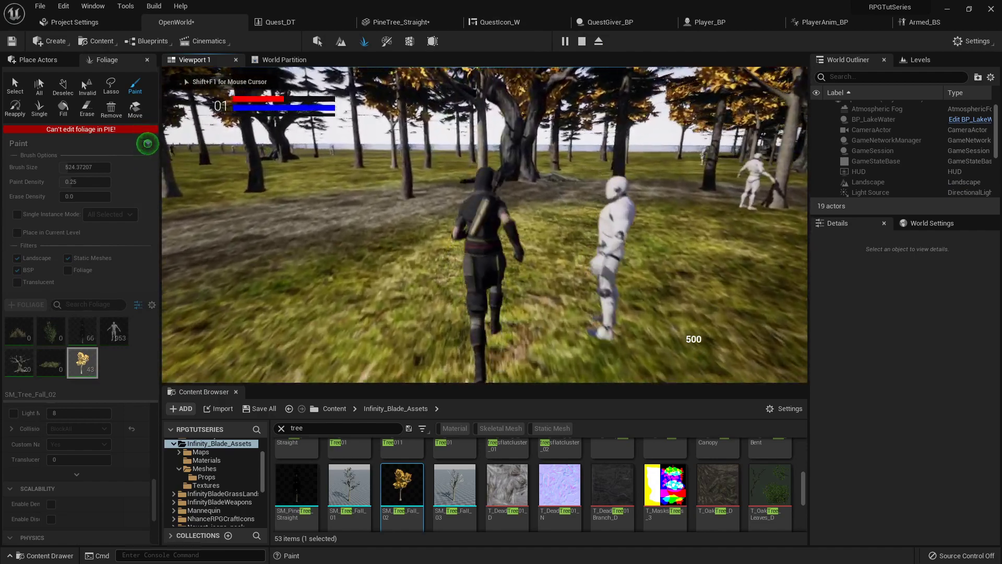
{"action": "key", "text": "w"}
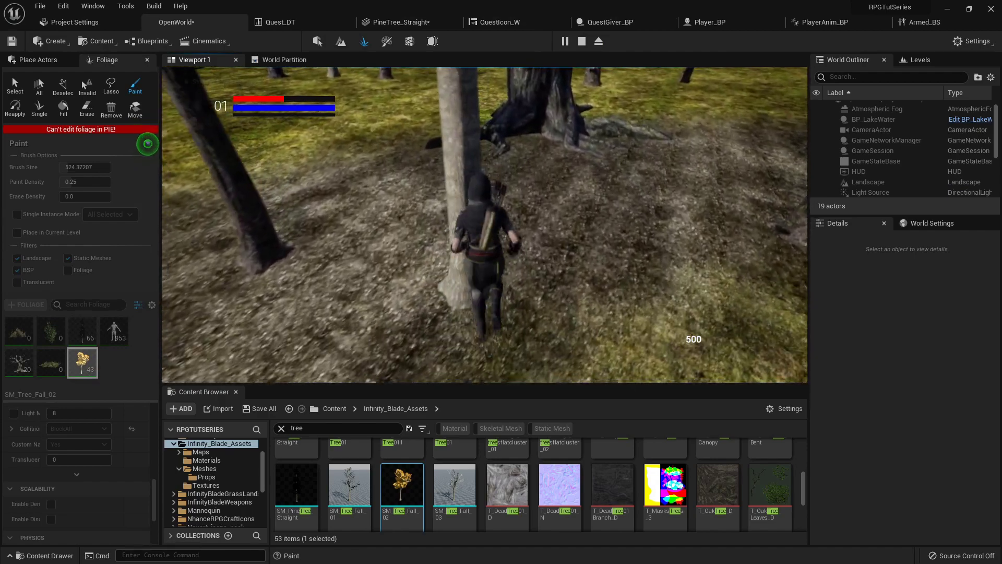
{"action": "key", "text": "w"}
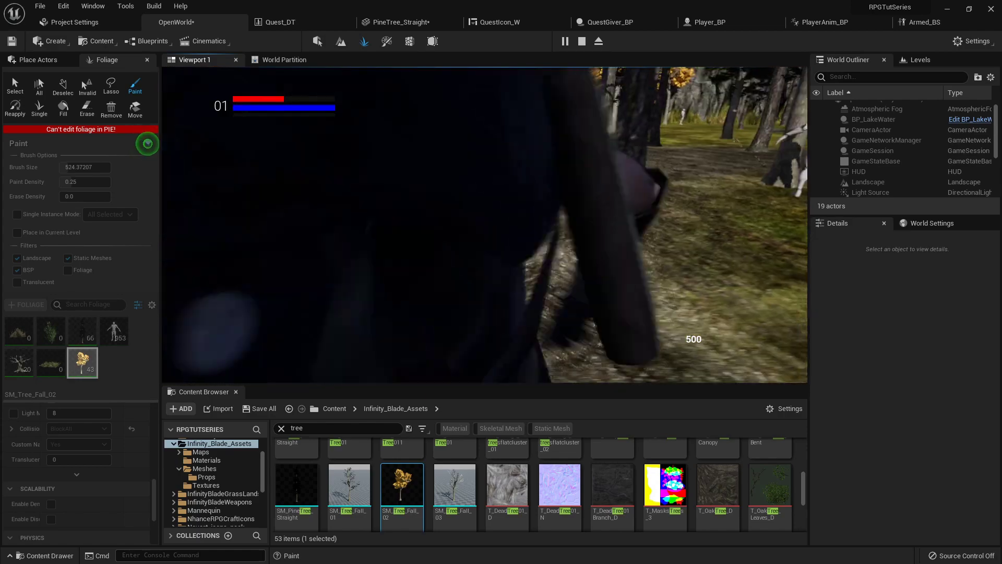
{"action": "key", "text": "w"}
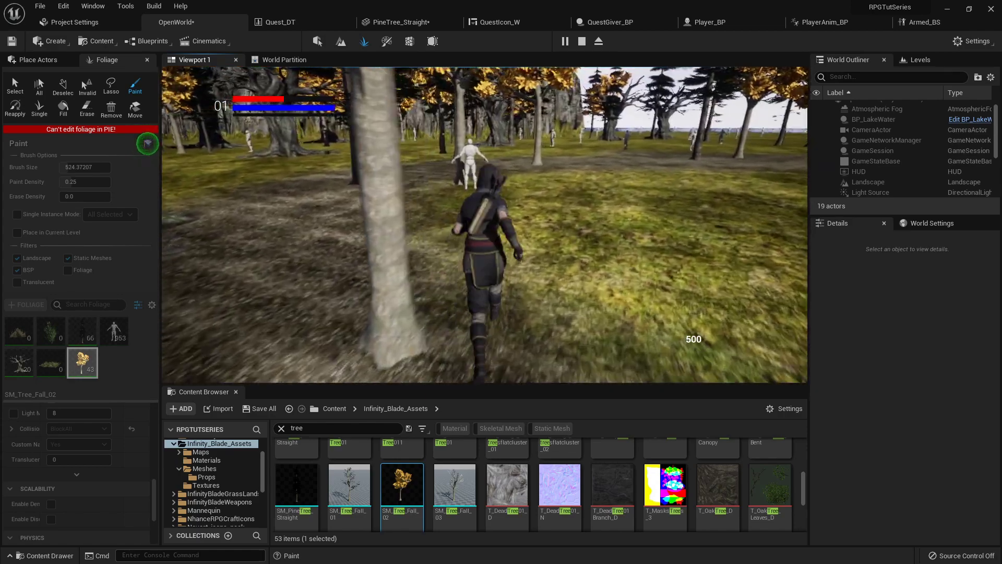
{"action": "key", "text": "s"}
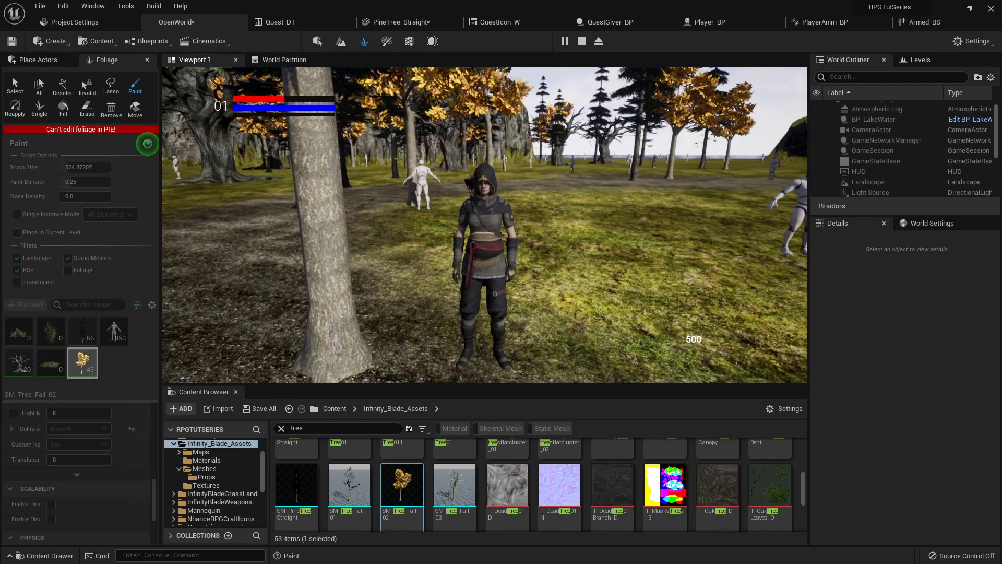
{"action": "key", "text": "w"}
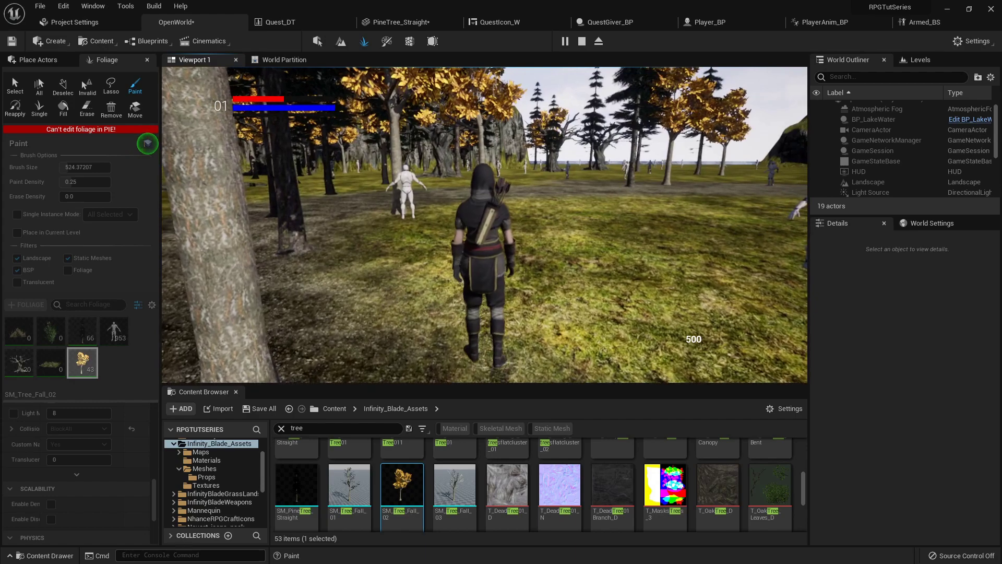
{"action": "key", "text": "a"}
{"action": "key", "text": "d"}
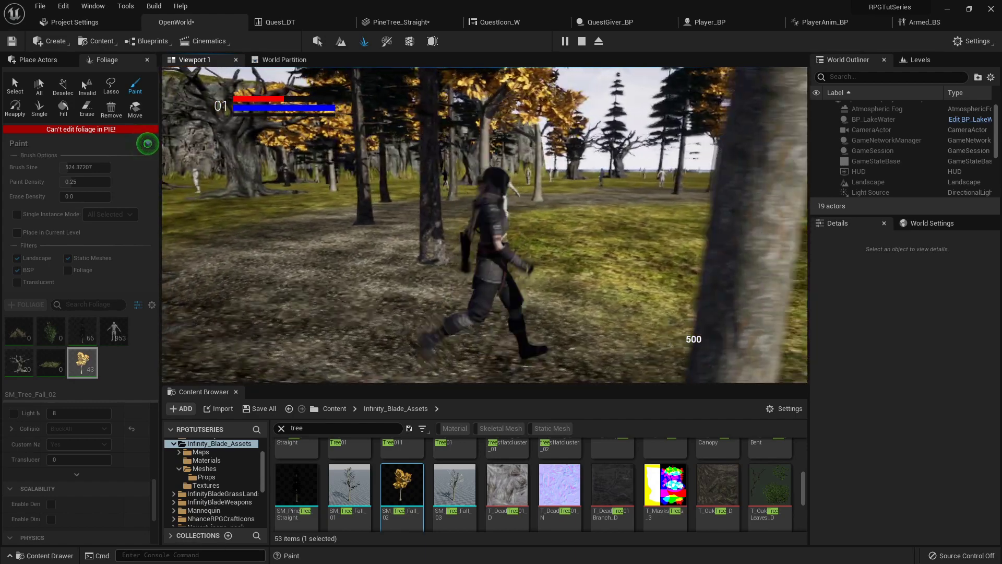
{"action": "key", "text": "w"}
{"action": "key", "text": "a"}
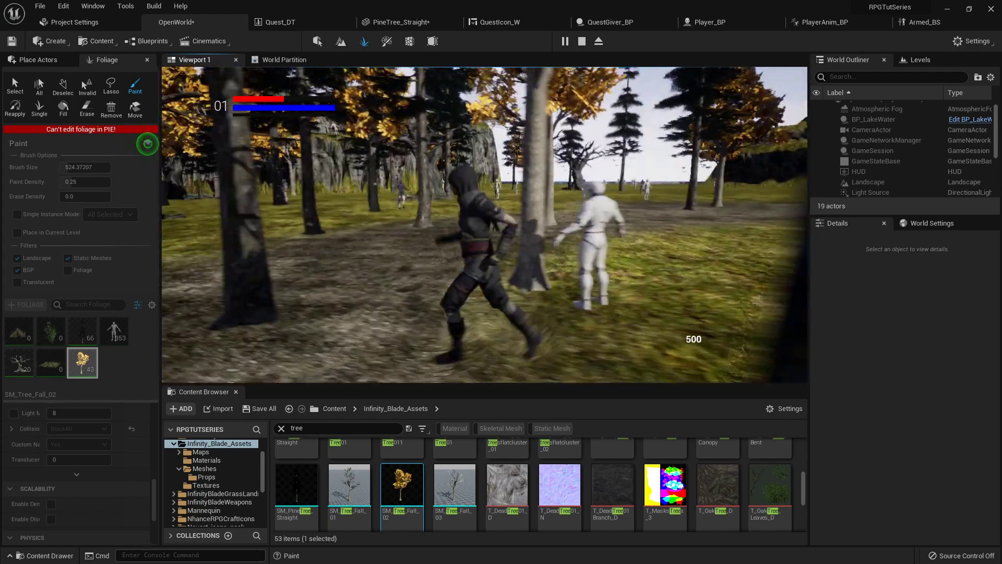
{"action": "key", "text": "w"}
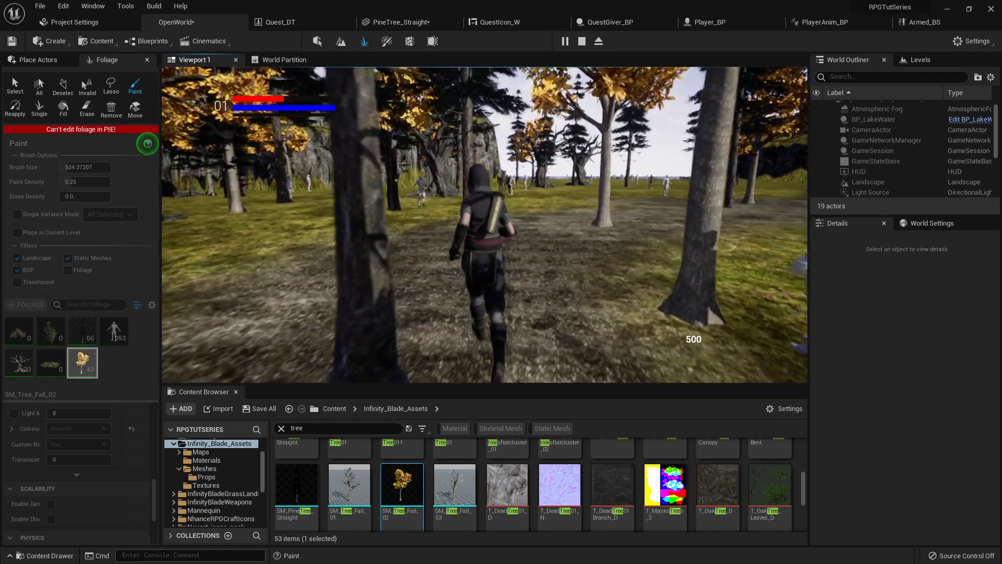
{"action": "key", "text": "w"}
{"action": "key", "text": "d"}
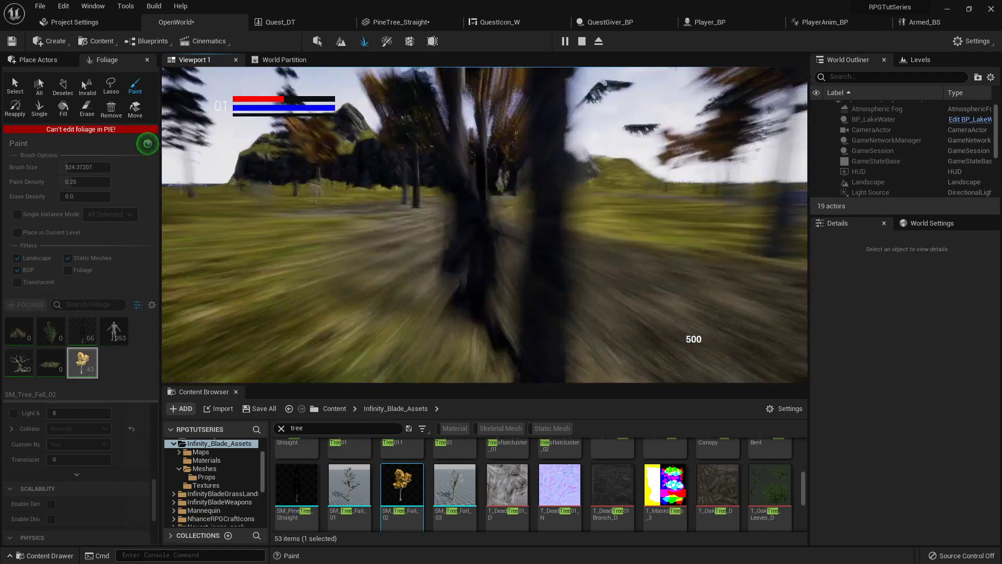
{"action": "key", "text": "w"}
{"action": "key", "text": "d"}
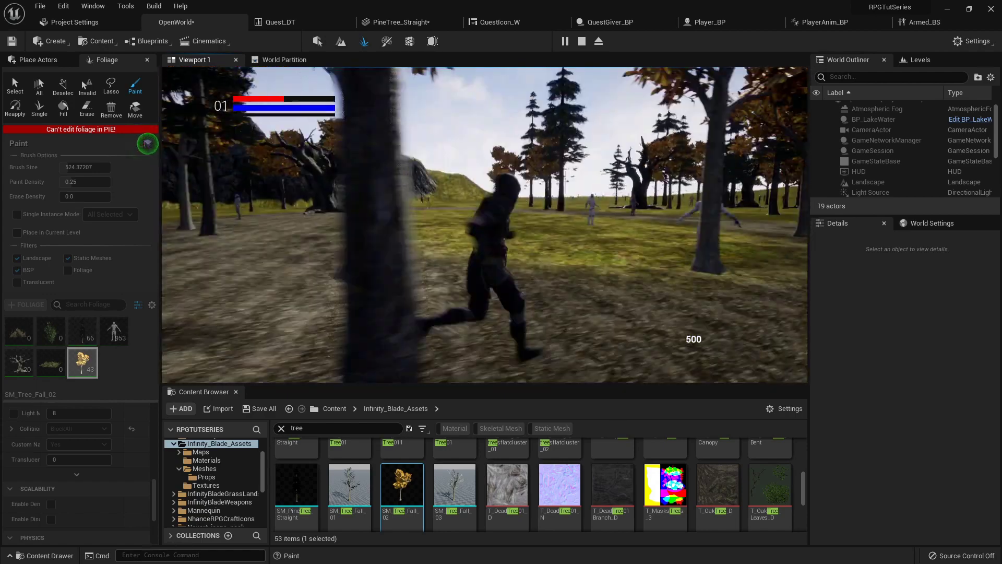
{"action": "key", "text": "w"}
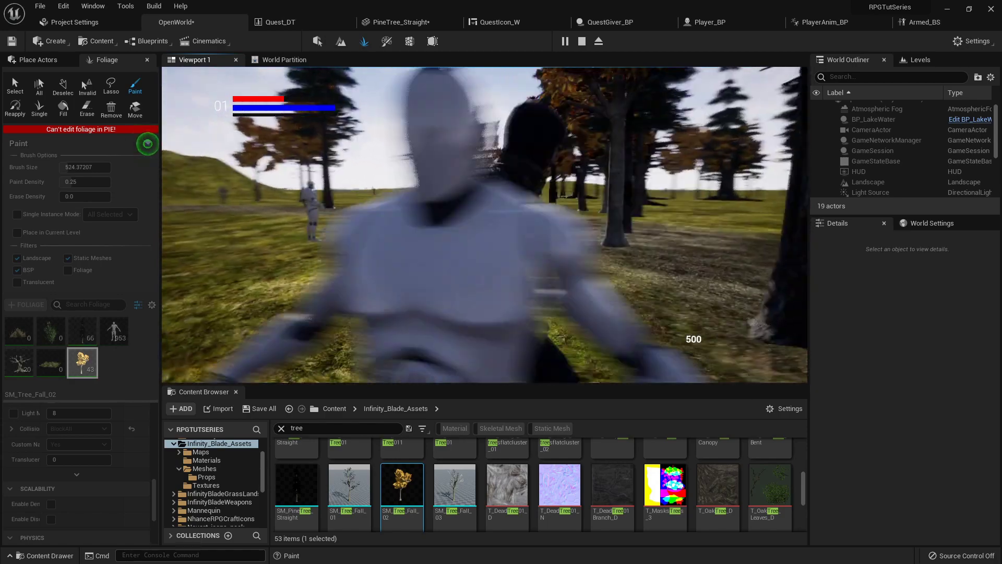
{"action": "key", "text": "w"}
{"action": "key", "text": "Escape"}
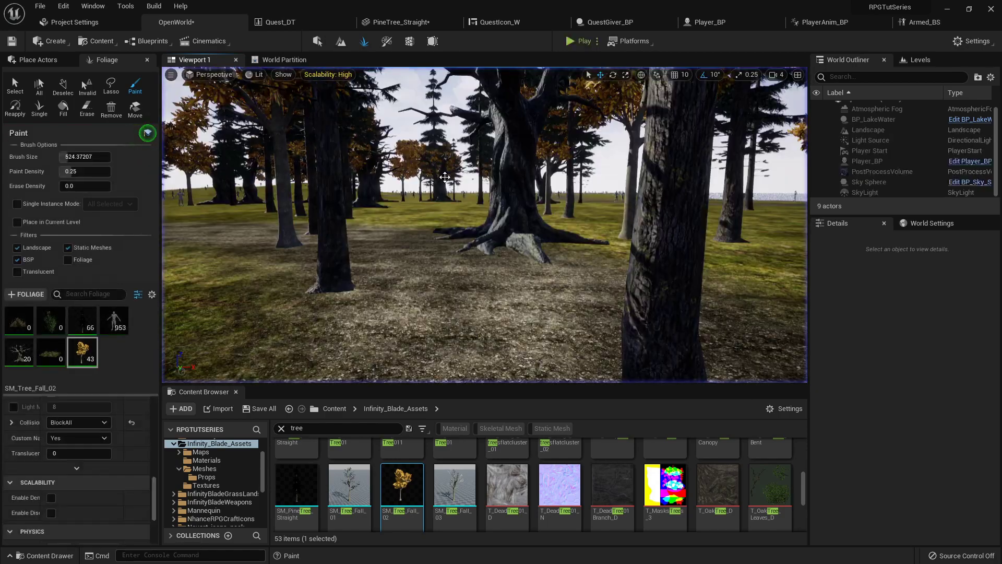
Step: Give the SM_Tree_Fall_02 foliage type a Custom collision preset with the Camera response set to Ignore, postponing the autosave
{"action": "left_click", "coordinate": [73, 423]}
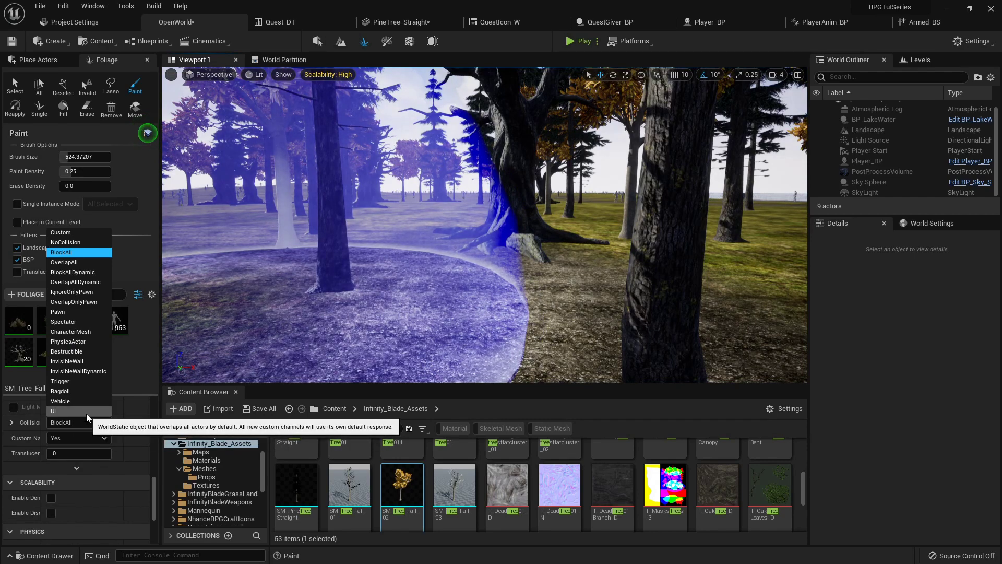
{"action": "left_click", "coordinate": [80, 232]}
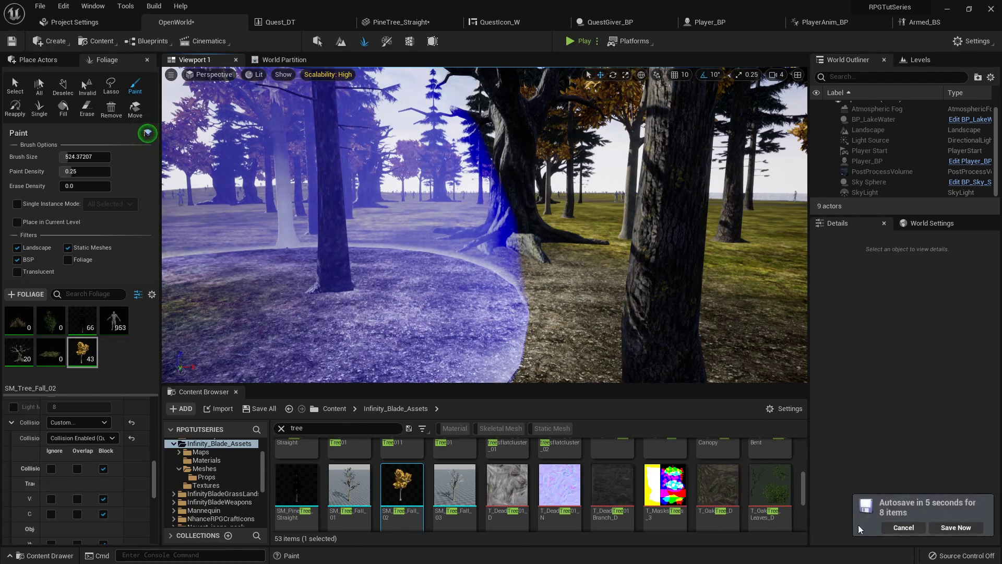
{"action": "left_click", "coordinate": [903, 527]}
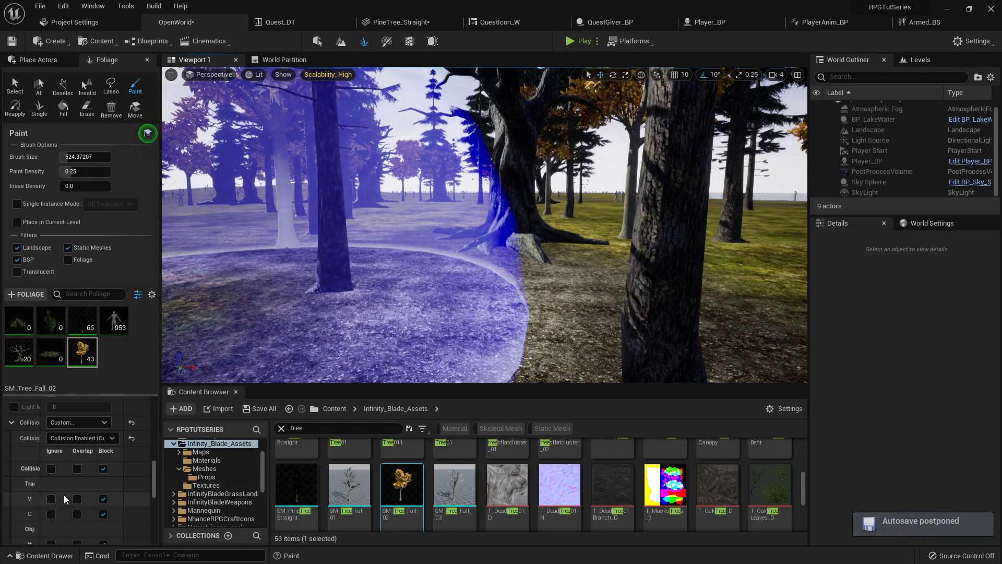
{"action": "left_click_drag", "start_coordinate": [161, 460], "coordinate": [216, 459]}
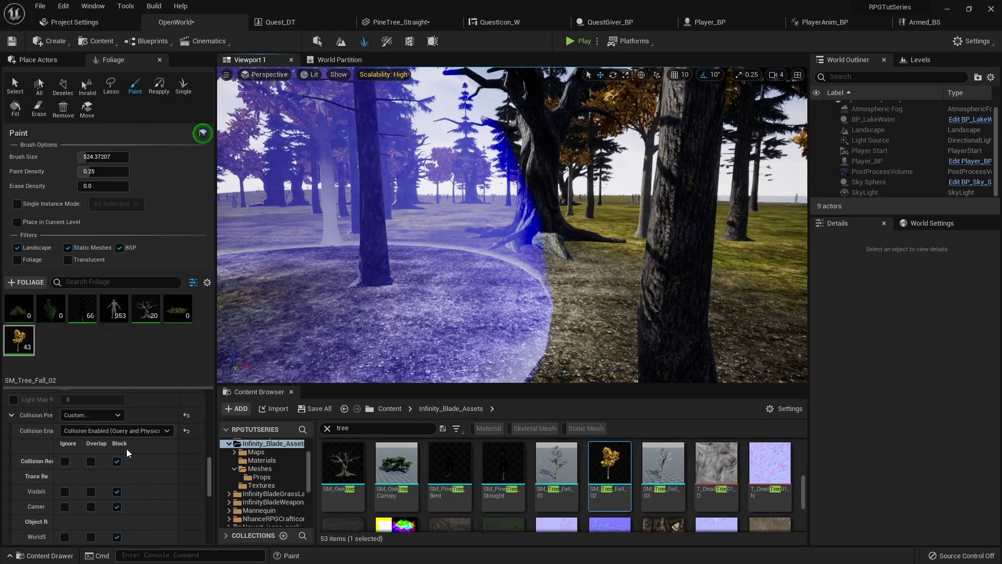
{"action": "left_click", "coordinate": [65, 506]}
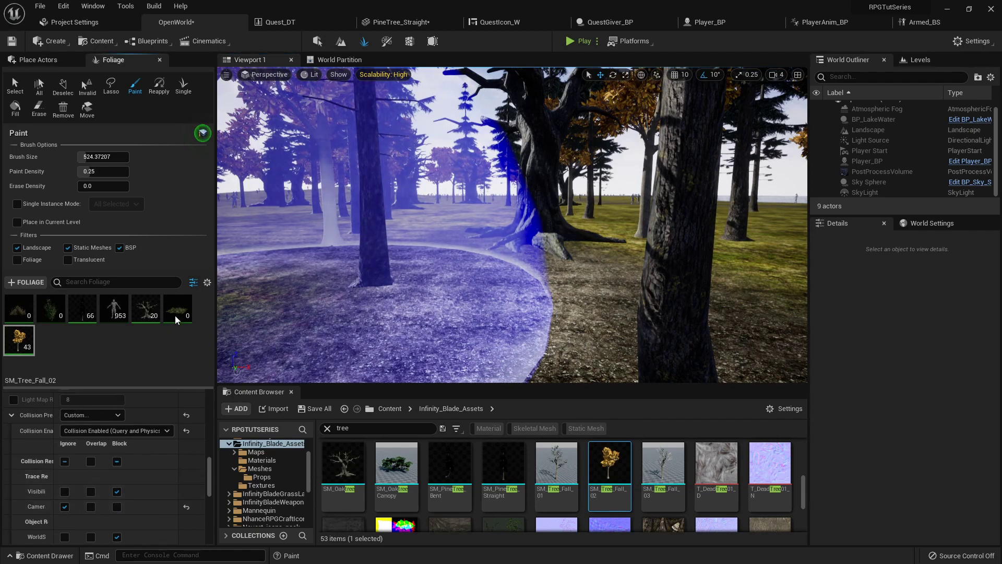
Step: Switch the PineTree_Straight foliage type to a Custom collision preset and set its Camera response to Ignore
{"action": "left_click", "coordinate": [83, 308]}
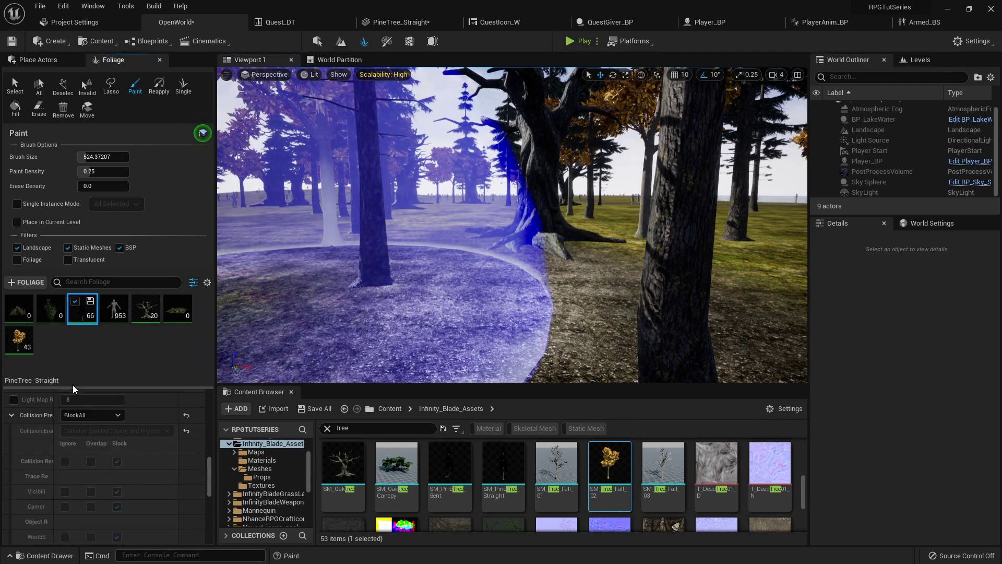
{"action": "left_click", "coordinate": [91, 415]}
{"action": "left_click", "coordinate": [86, 225]}
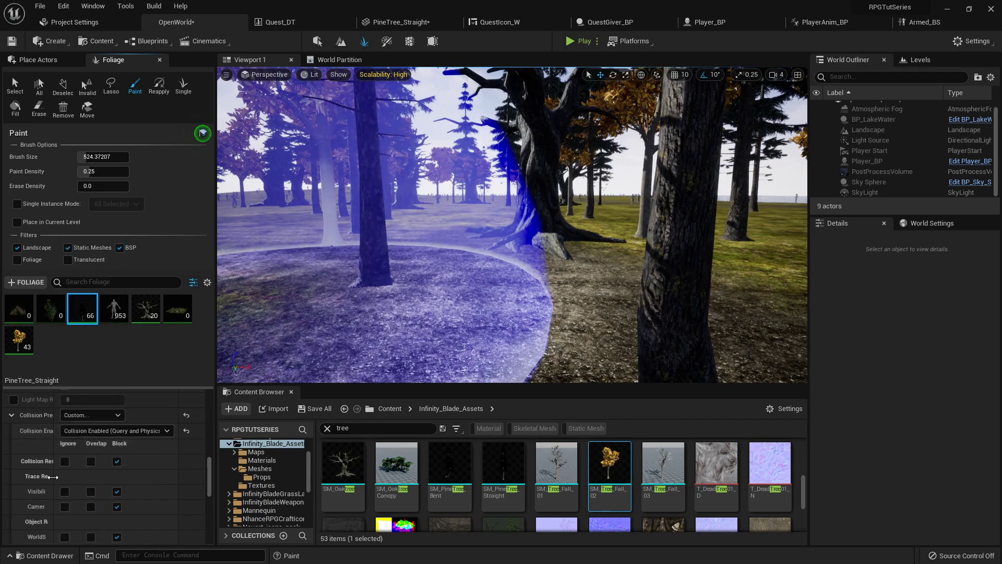
{"action": "left_click", "coordinate": [64, 506]}
Step: Switch the SM_Oaktree foliage type to a Custom collision preset and set its Camera response to Ignore
{"action": "left_click", "coordinate": [146, 309]}
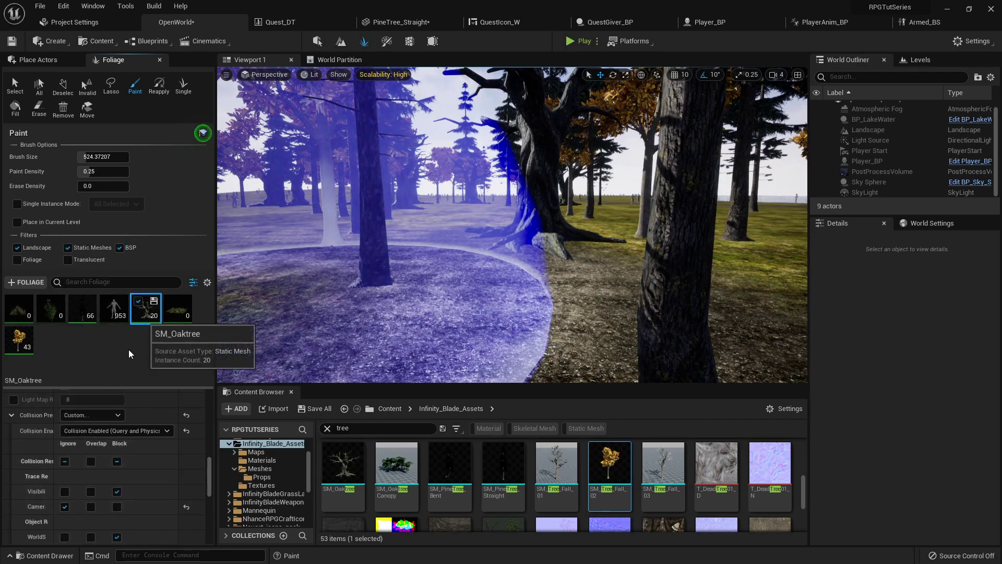
{"action": "left_click", "coordinate": [91, 414]}
{"action": "left_click", "coordinate": [86, 226]}
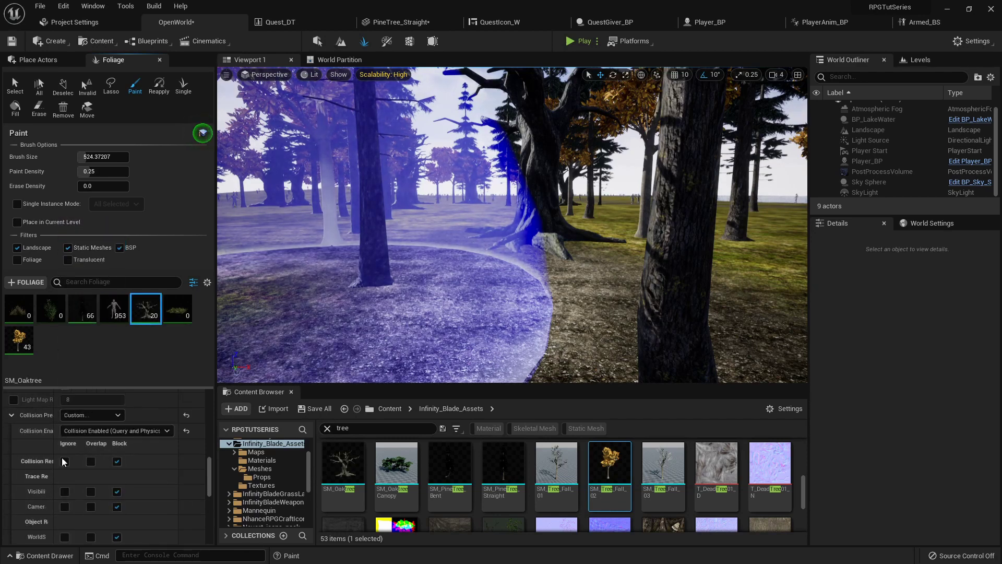
{"action": "left_click", "coordinate": [65, 506]}
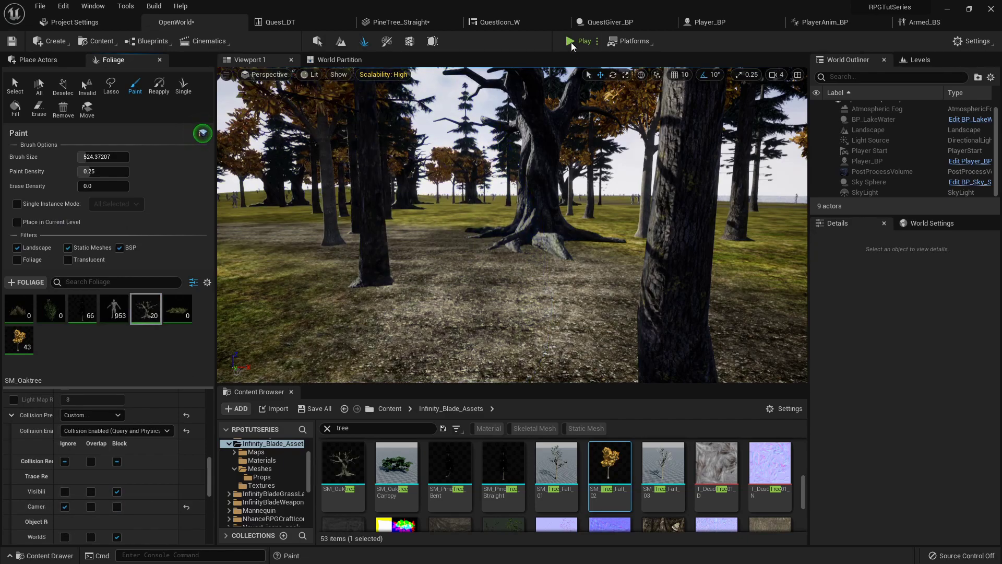
Step: Play-test the level in full screen, running and jumping through the forest to check the camera near the trees
{"action": "left_click", "coordinate": [572, 41]}
{"action": "key", "text": "F11"}
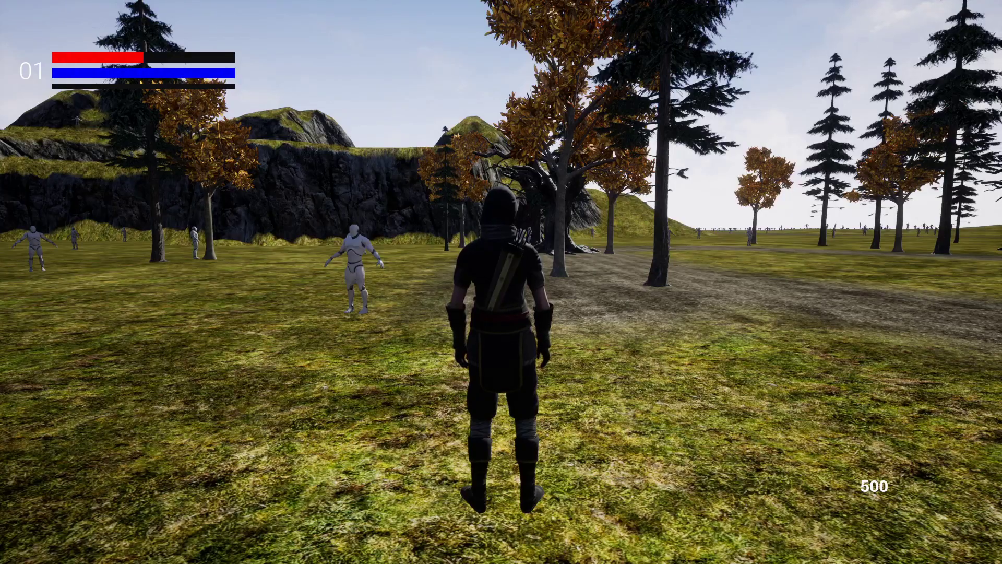
{"action": "key", "text": "w"}
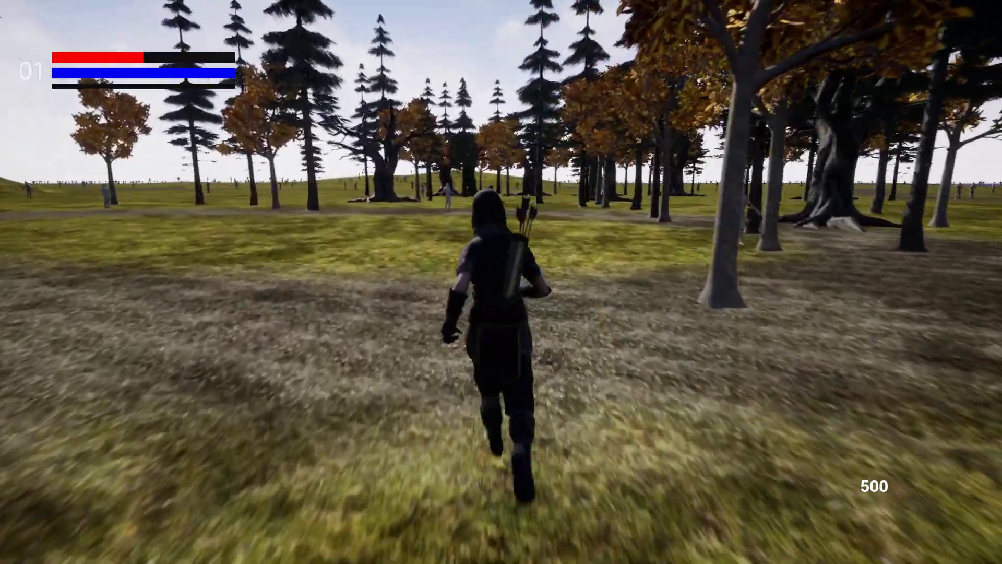
{"action": "key", "text": "space"}
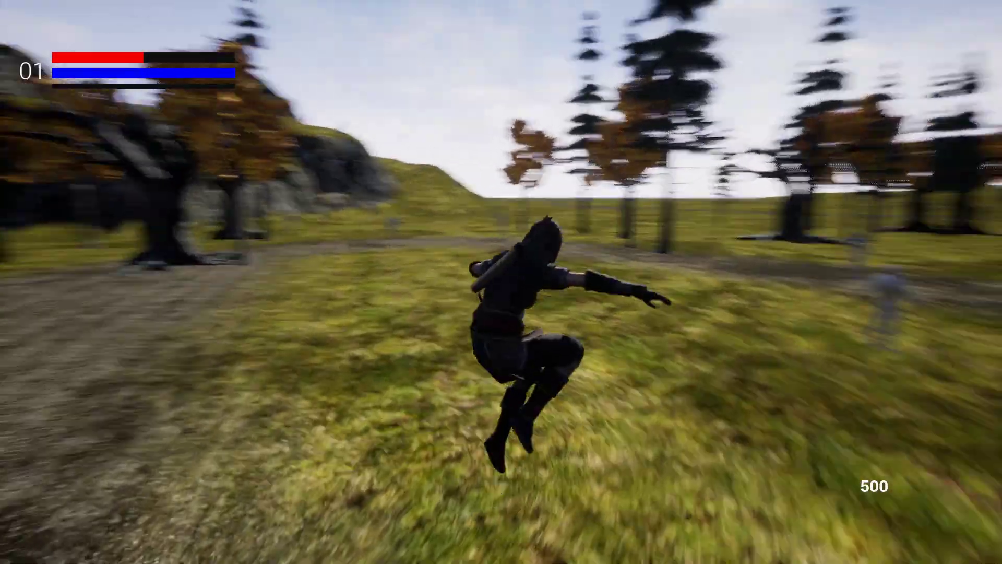